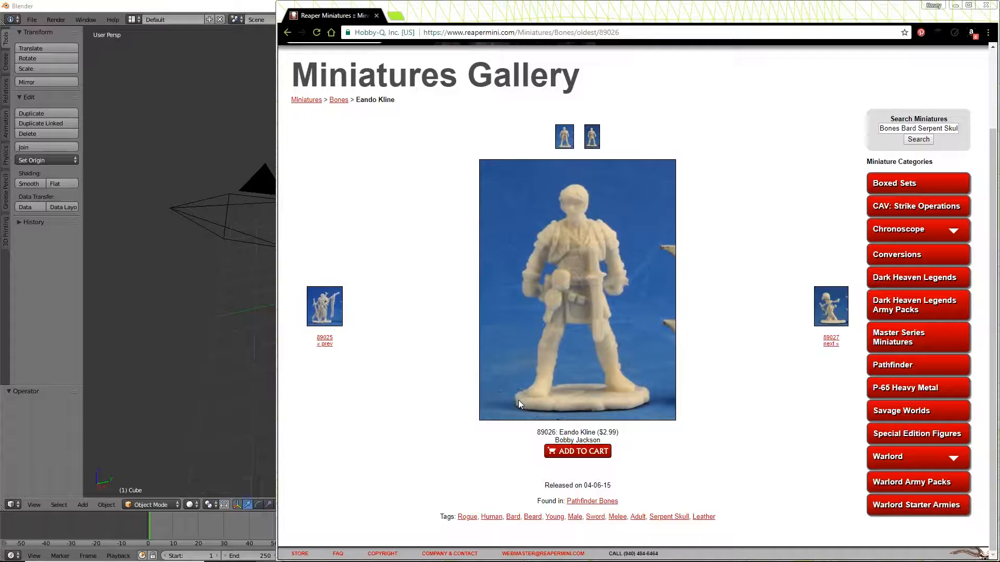
Switch to Blender and shrink the timeline to enlarge the 3D viewport
left_click(258, 5)
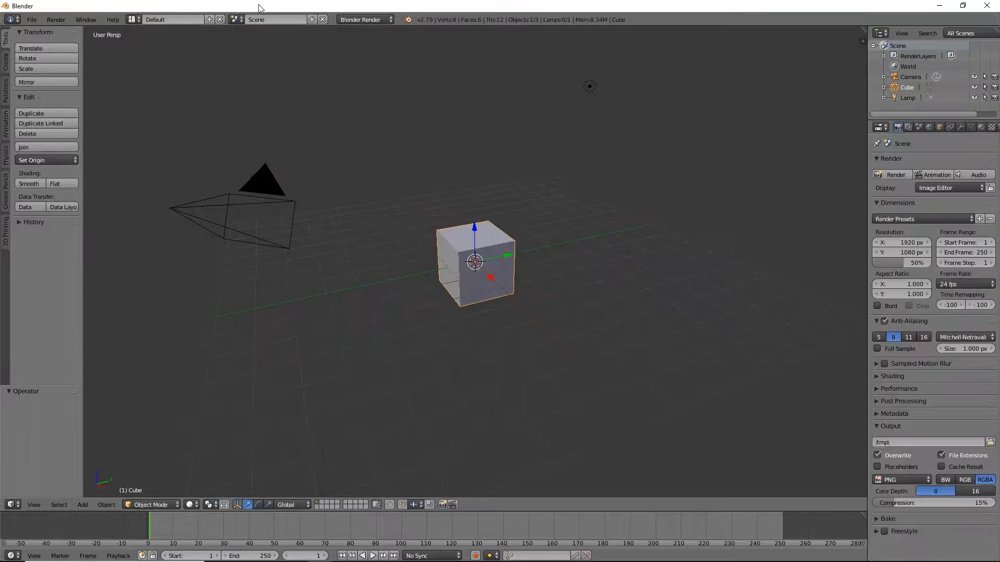
left_click_drag(522, 512, 523, 548)
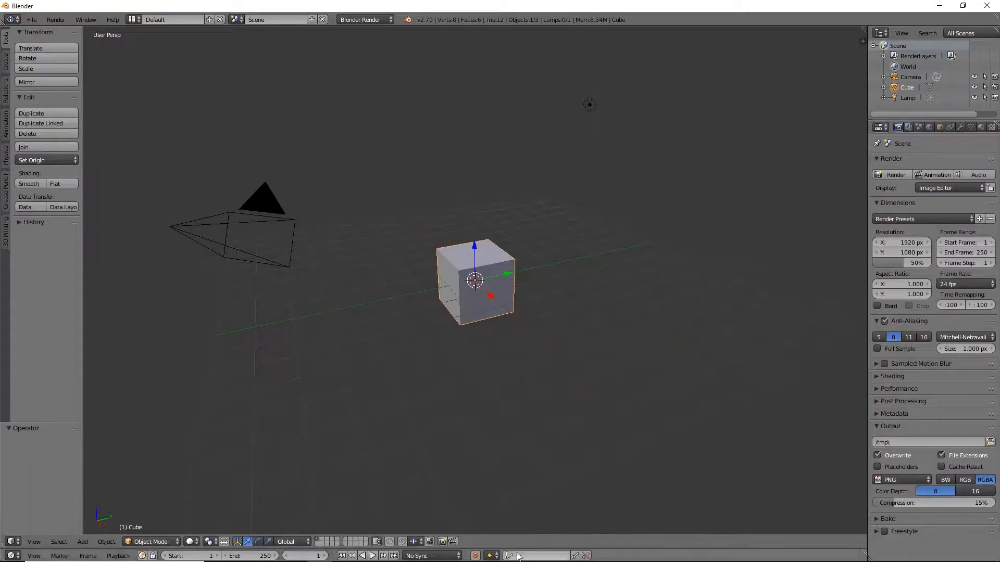
Start the Screencast Keys display for the 3D viewport and collapse its settings
key("n")
scroll(823, 428, "down", 6)
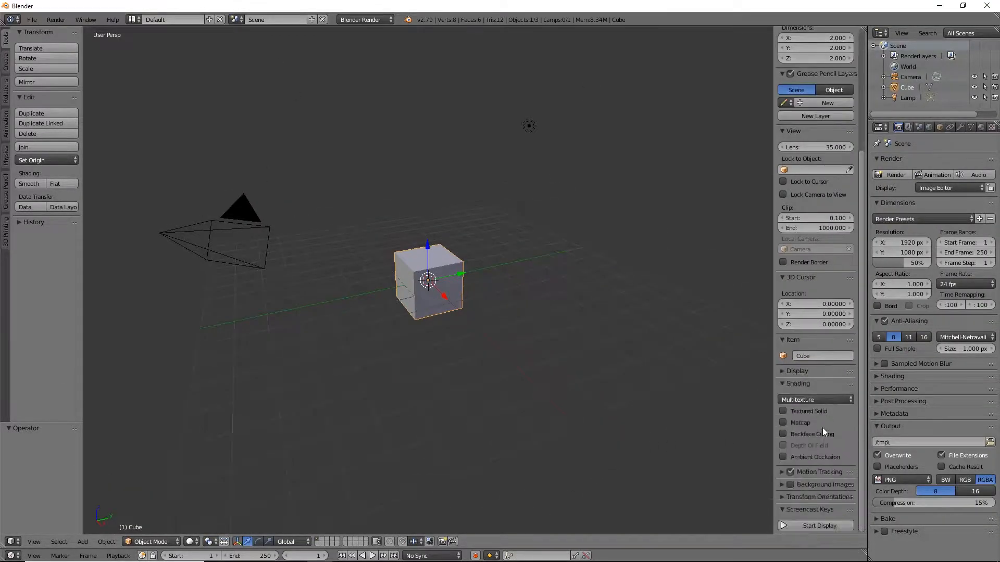
left_click(787, 525)
left_click(783, 509)
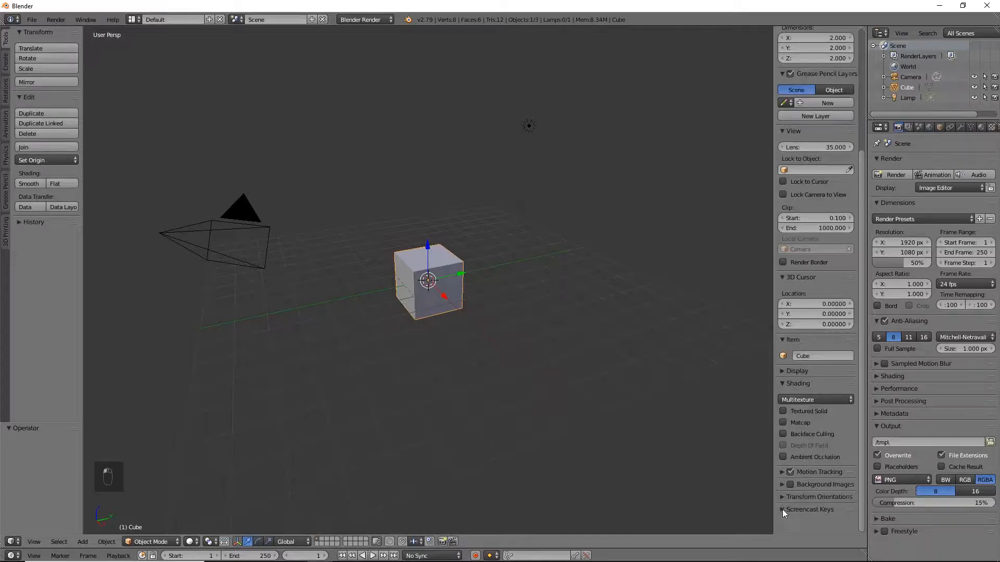
Apply the Inches unit preset to the scene
left_click(919, 129)
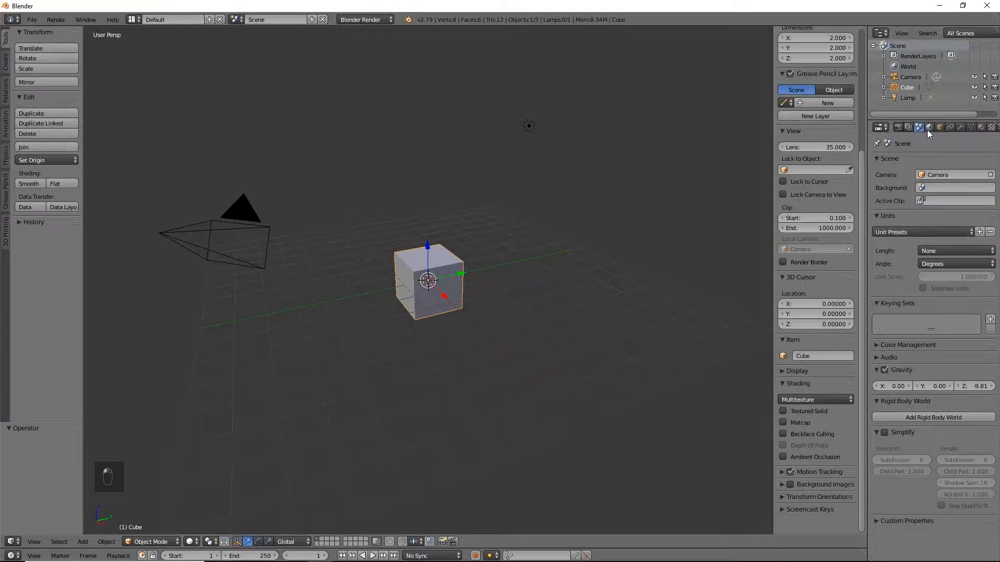
left_click(894, 234)
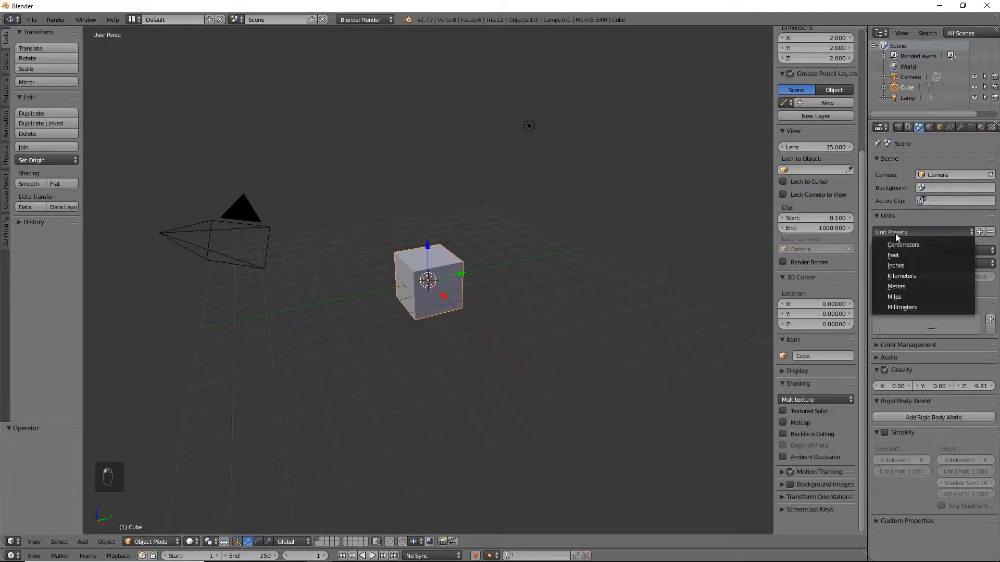
left_click(918, 264)
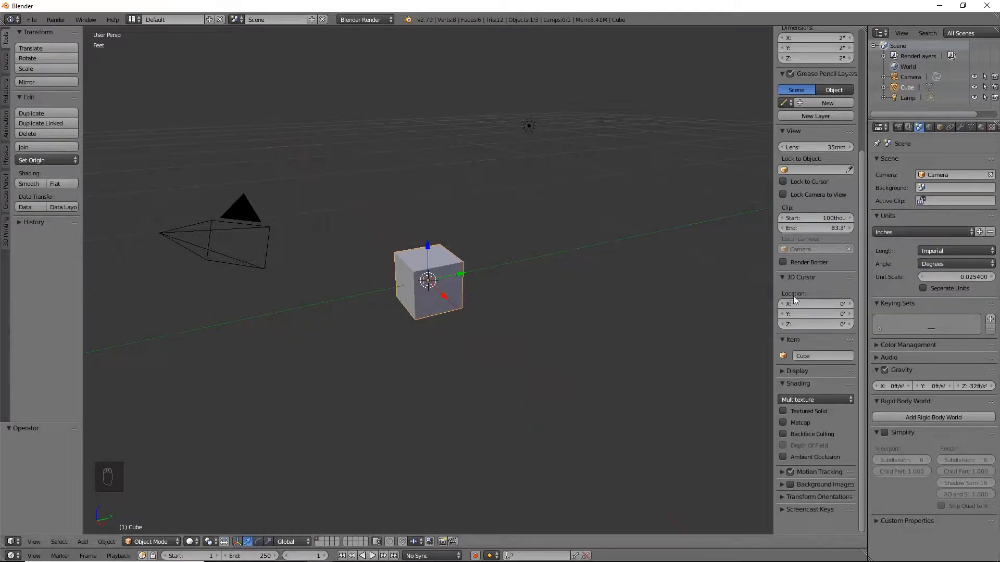
Collapse the 3D Cursor settings and set the grid floor scale to 0.25
left_click(787, 278)
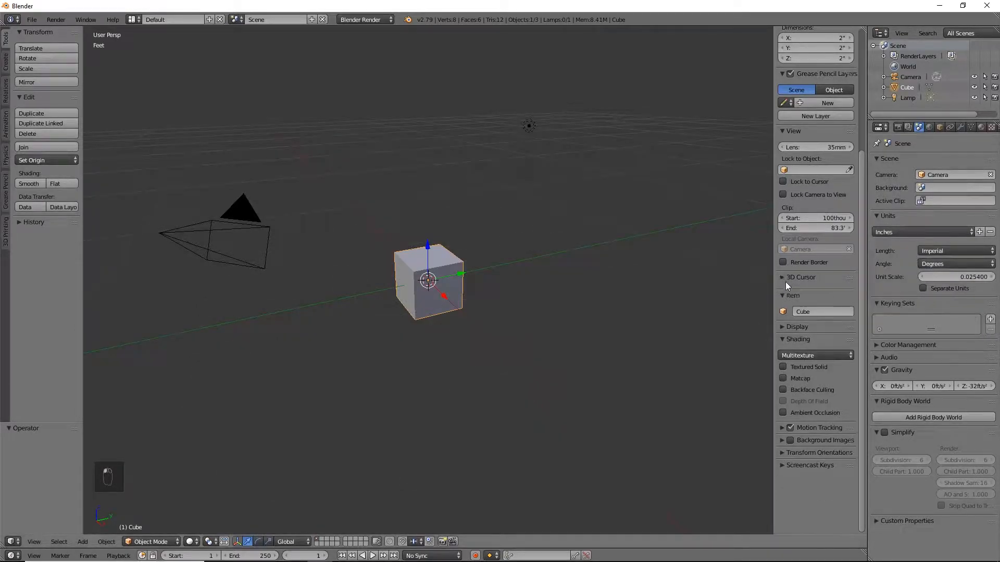
left_click(782, 322)
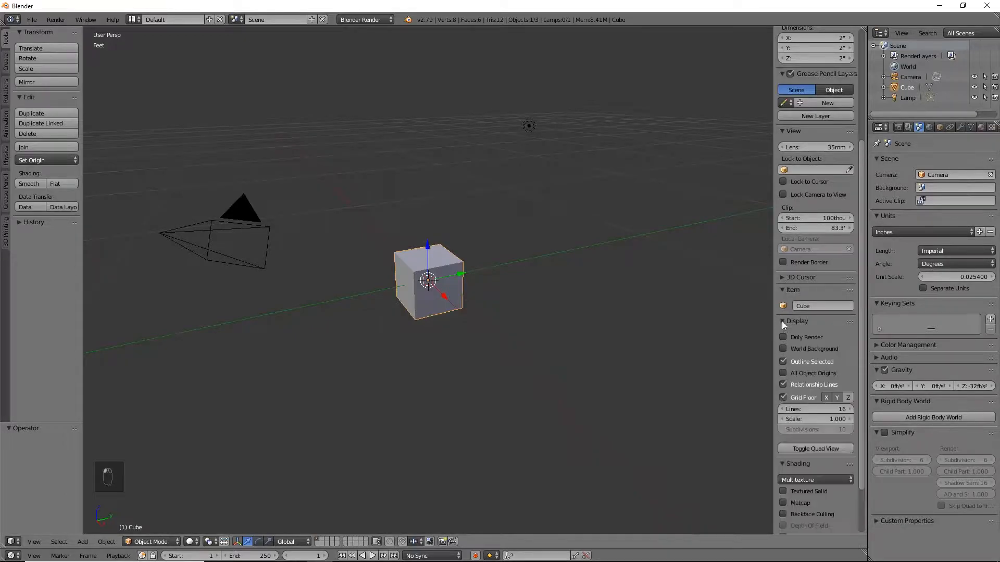
left_click(807, 418)
type("225")
key("Return")
Set the cube's X dimension to 0.75 inch and its Y dimension to 0.5 inch
scroll(822, 124, "up", 6)
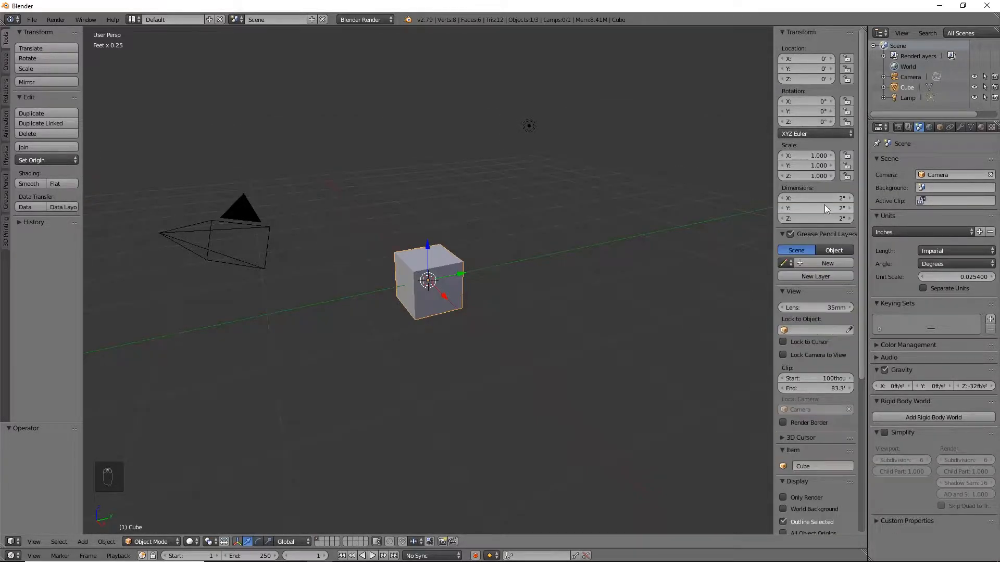
left_click(816, 199)
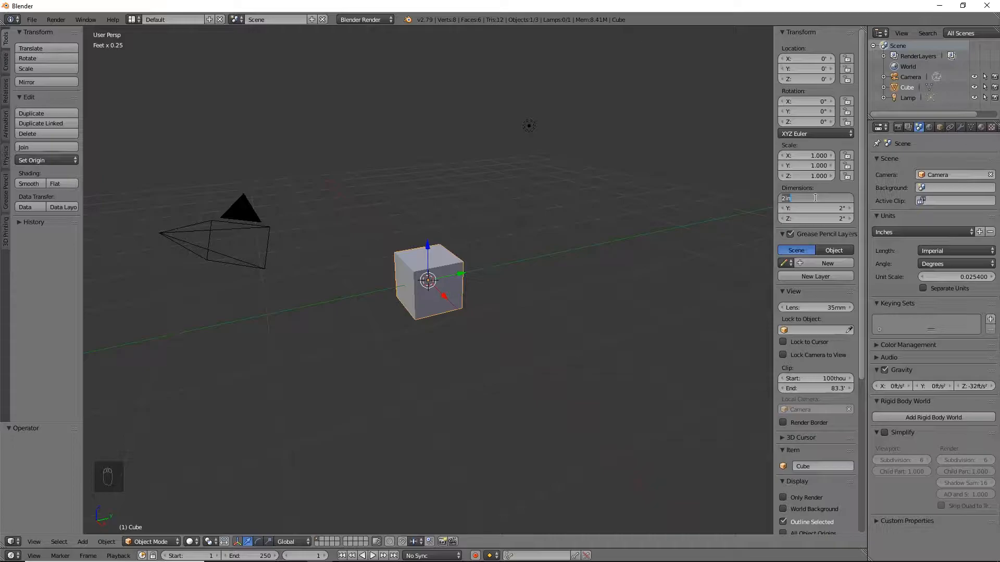
key("BackSpace")
key("Return")
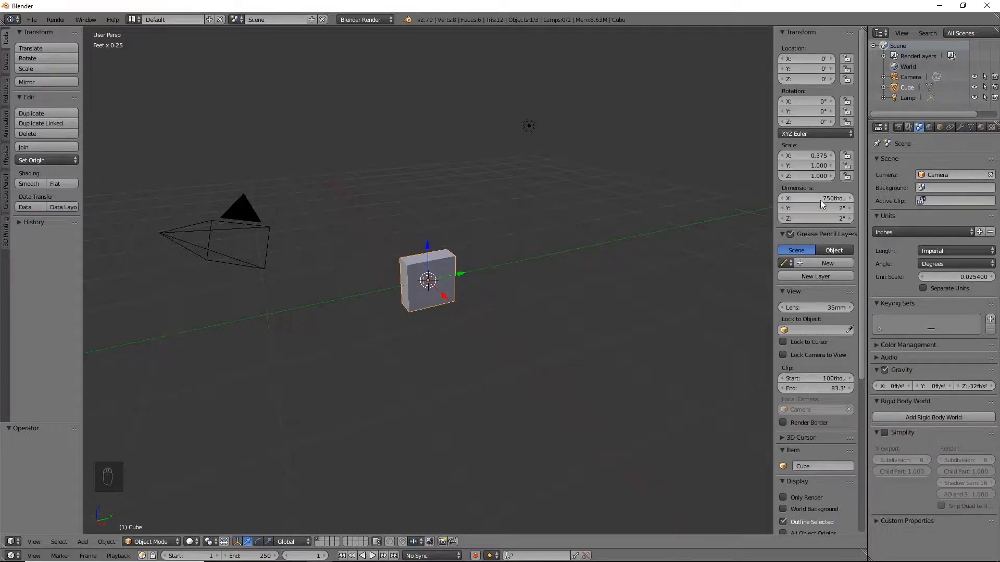
left_click(831, 209)
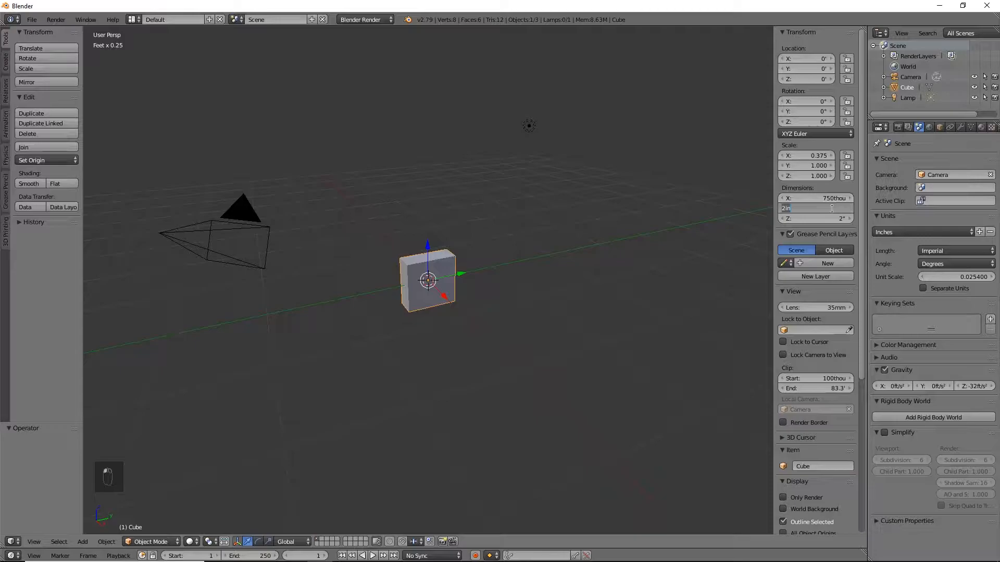
type(".5")
key("Return")
Set the cube's Z dimension to 0.25 inch (250 thou)
left_click(831, 219)
type(".25")
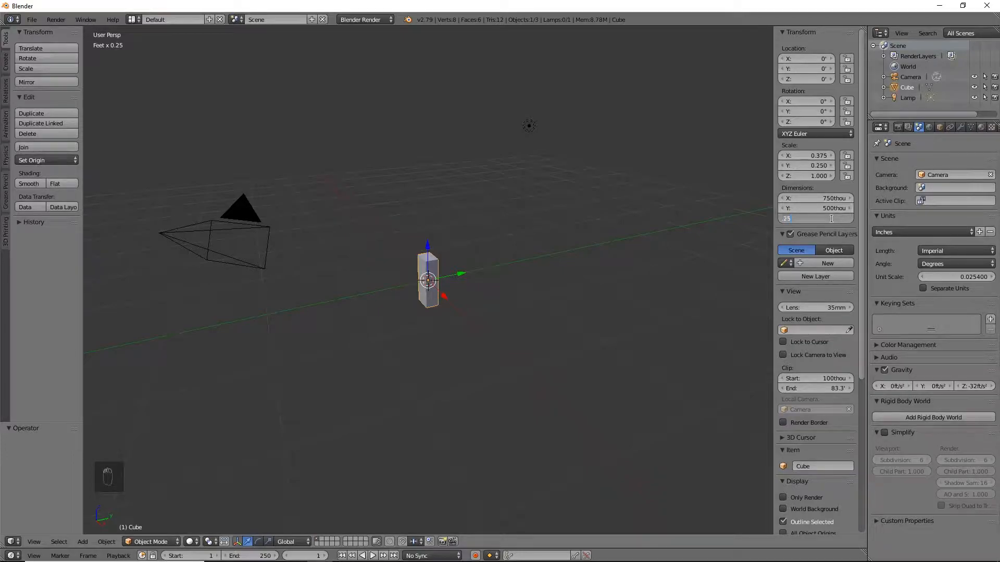
key("Return")
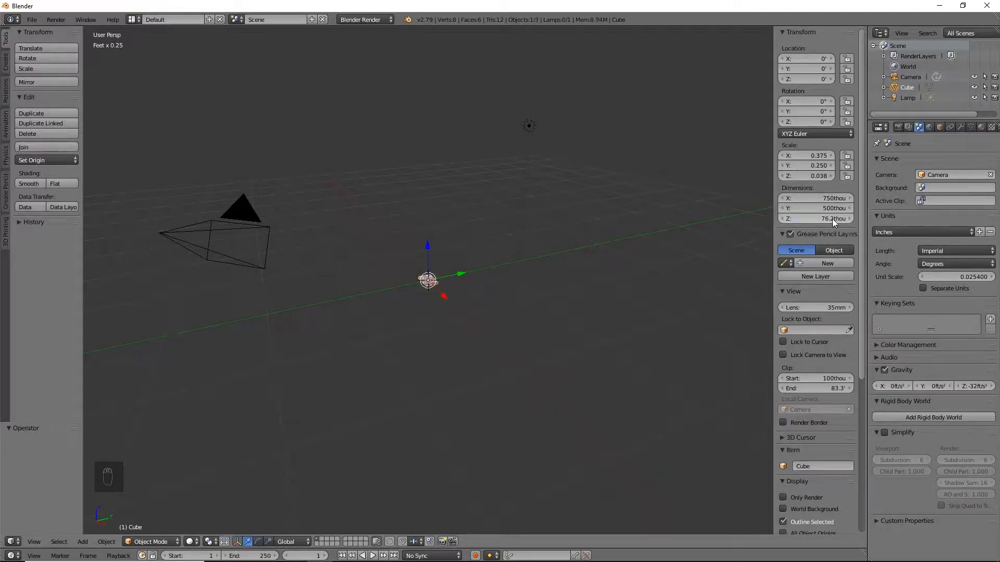
left_click(833, 219)
type("2")
key("Return")
Rename the Cube object to Cart
scroll(428, 285, "up", 6)
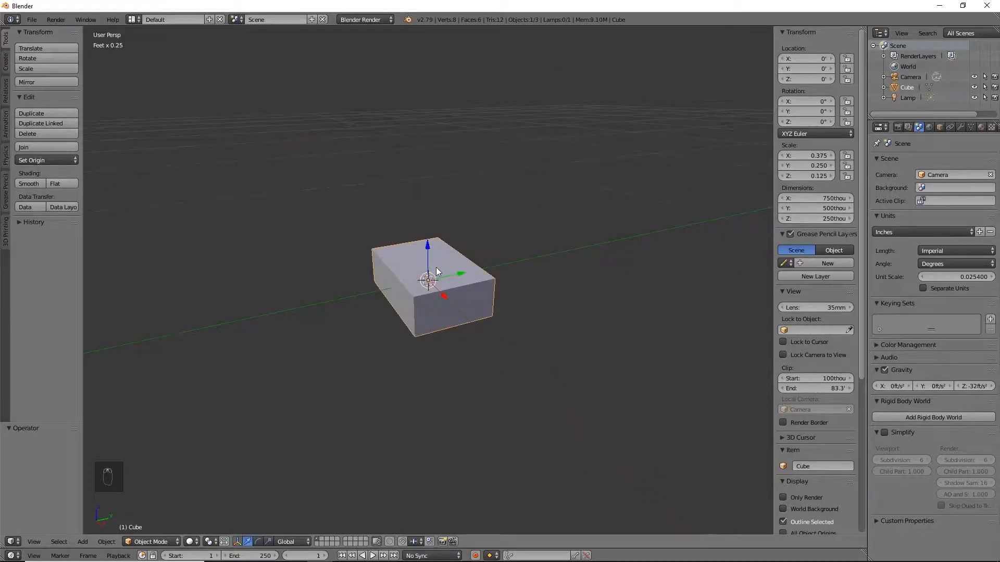
key("KP_Decimal")
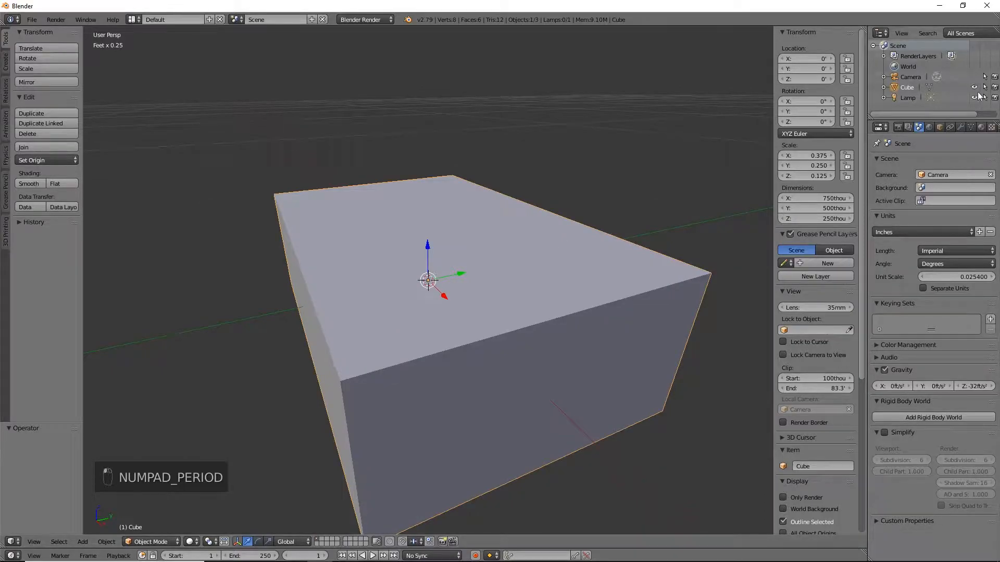
double_click(902, 88)
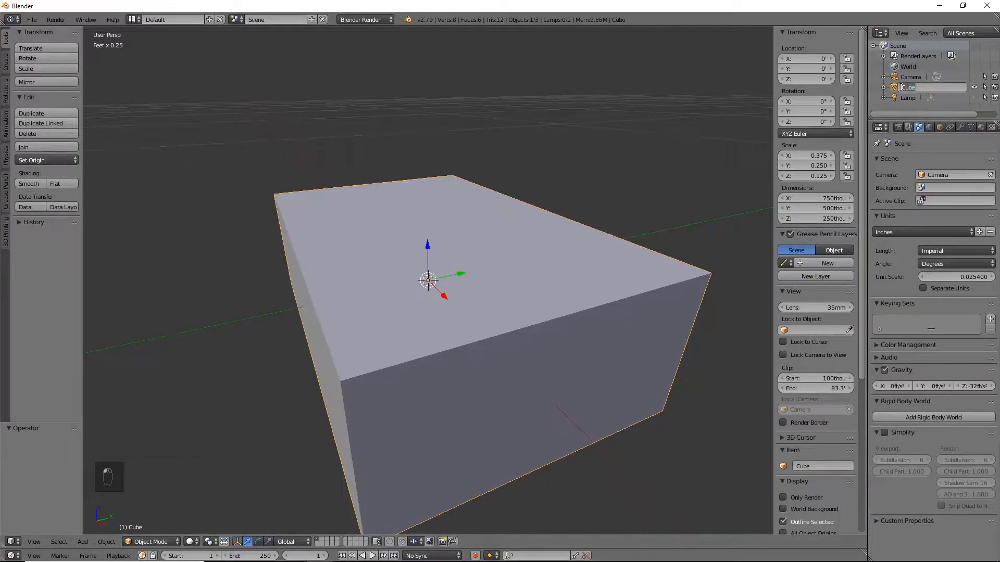
type("Cart")
key("Return")
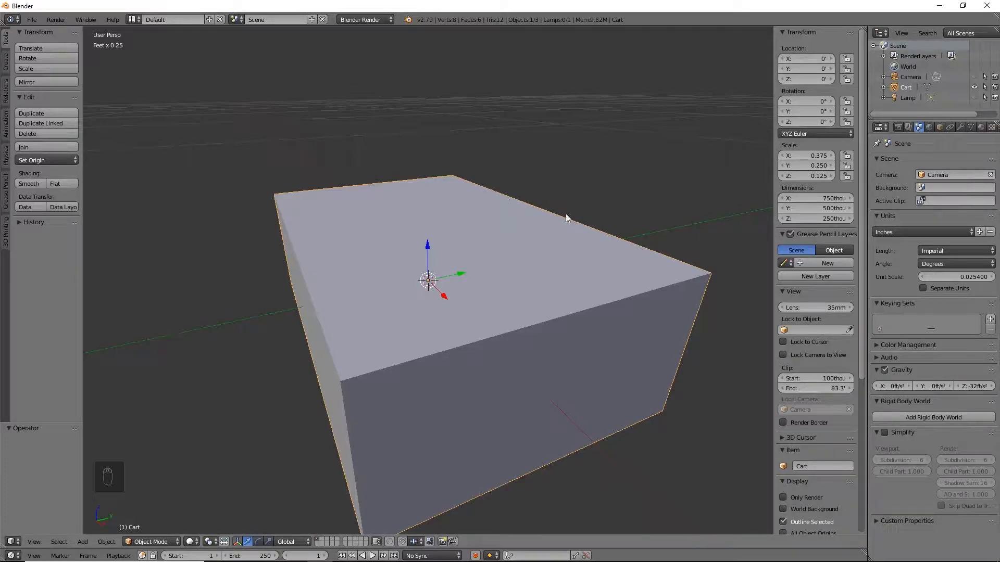
Hide the transform properties and enter Edit Mode on the Cart object
key("n")
scroll(553, 240, "down", 5)
middle_click_drag(536, 282, 612, 272)
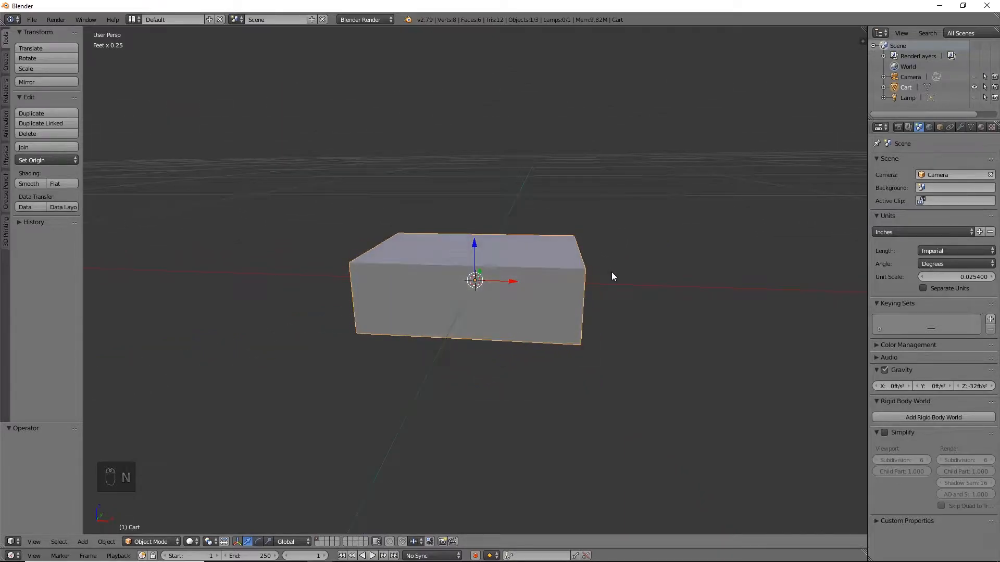
key("Tab")
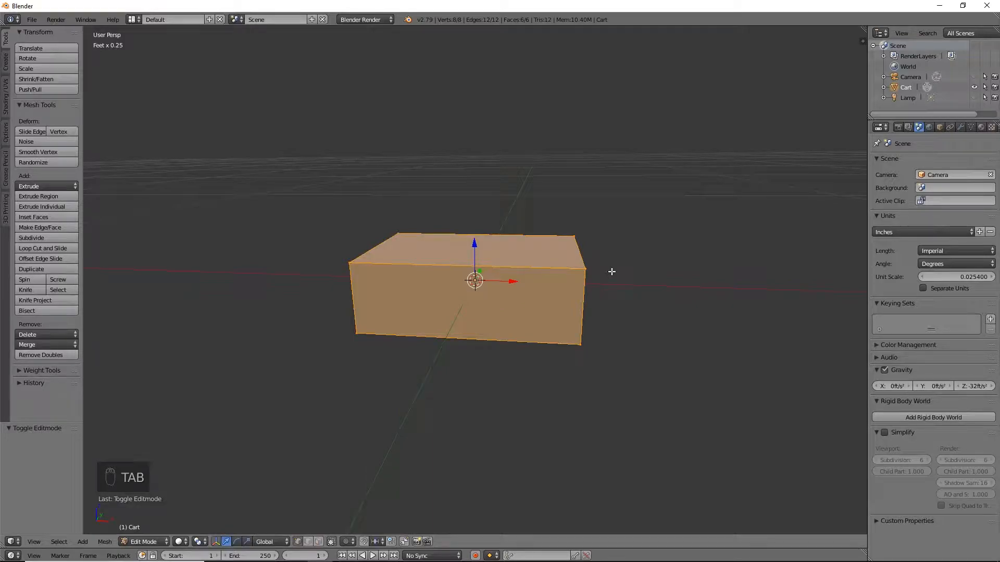
Divide the box's width with two evenly spaced loop cuts running parallel to its long sides
middle_click_drag(613, 271, 584, 321)
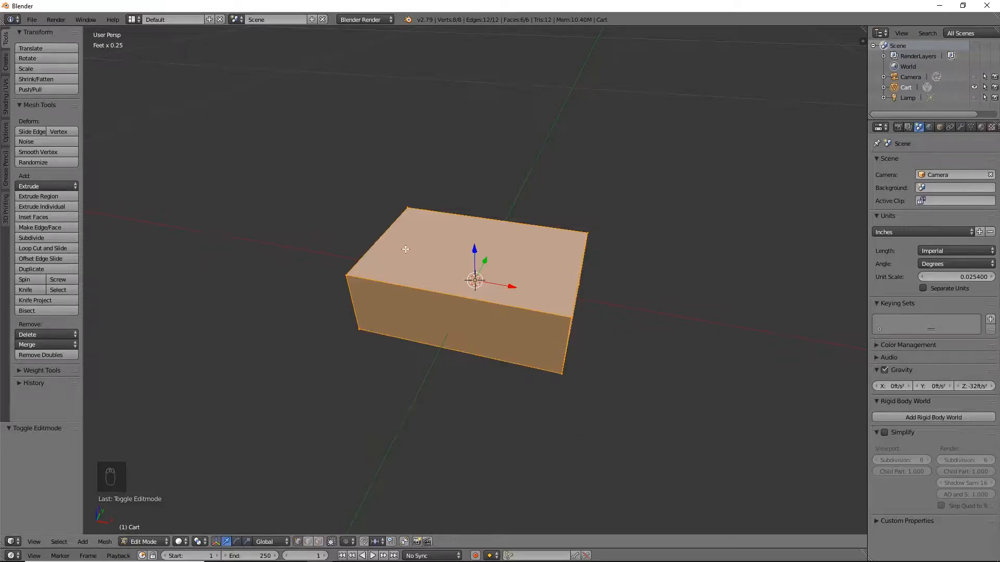
middle_click_drag(575, 252, 511, 316)
key("KP_3")
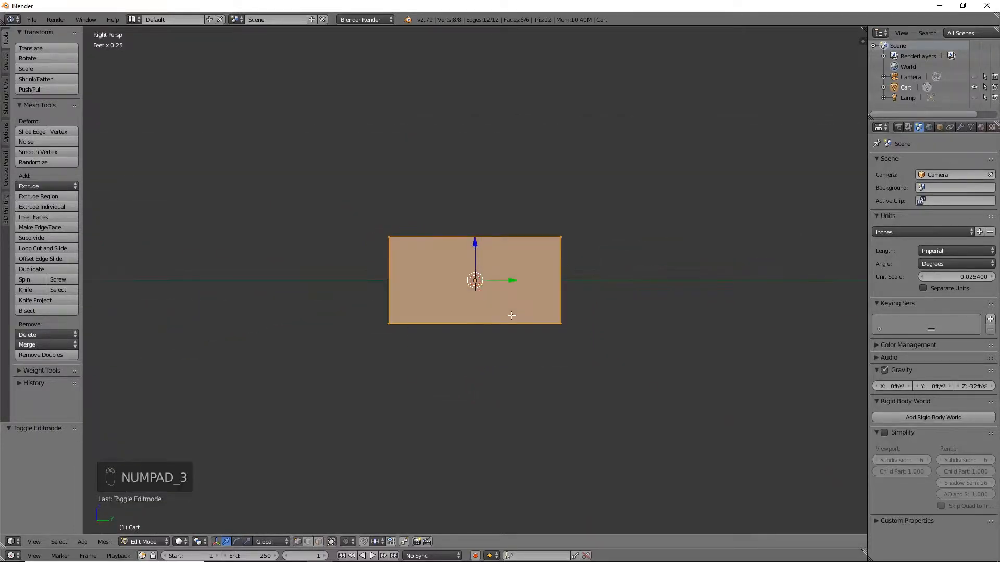
key("KP_5")
key("ctrl+r")
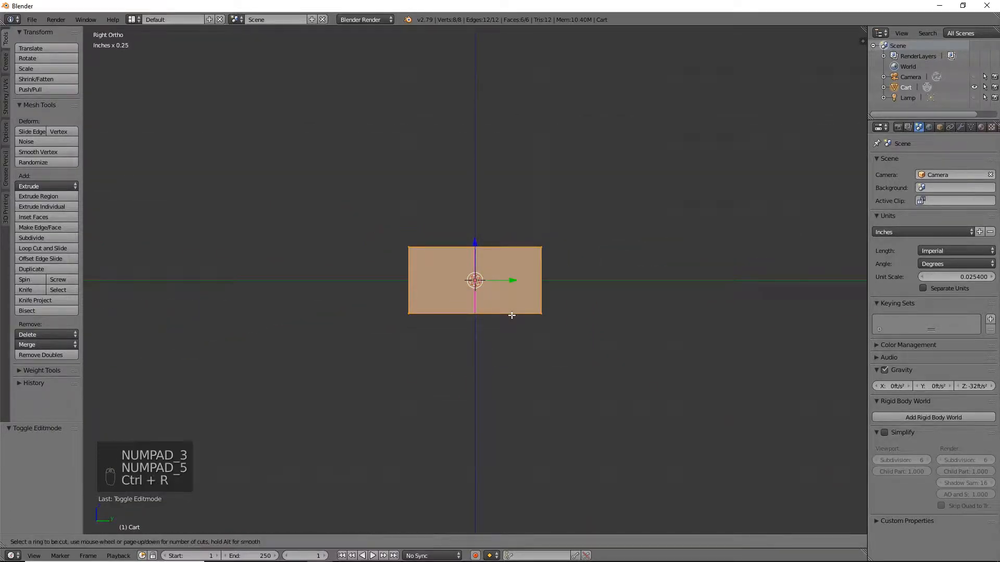
scroll(512, 316, "up", 1)
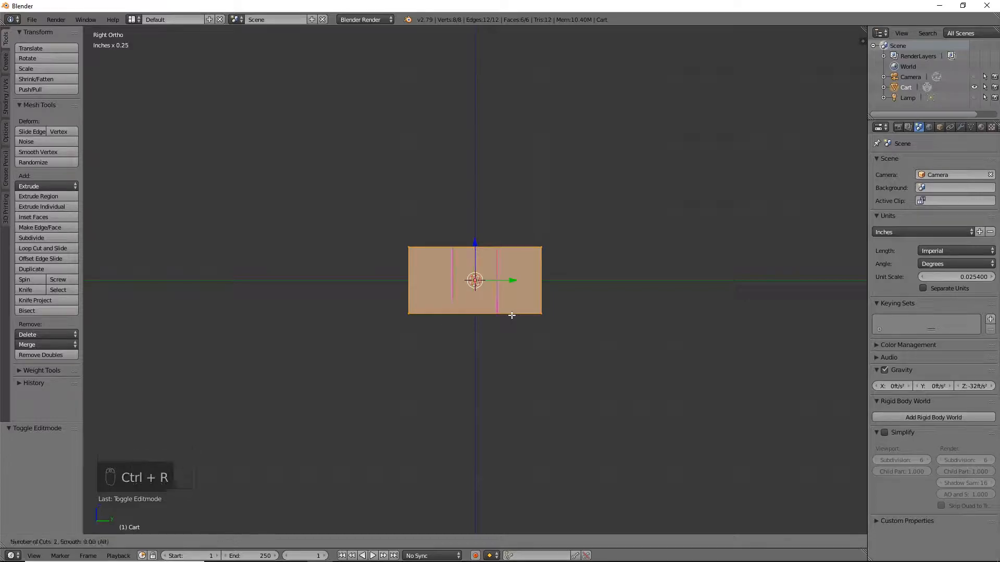
left_click(512, 315)
left_click(512, 315)
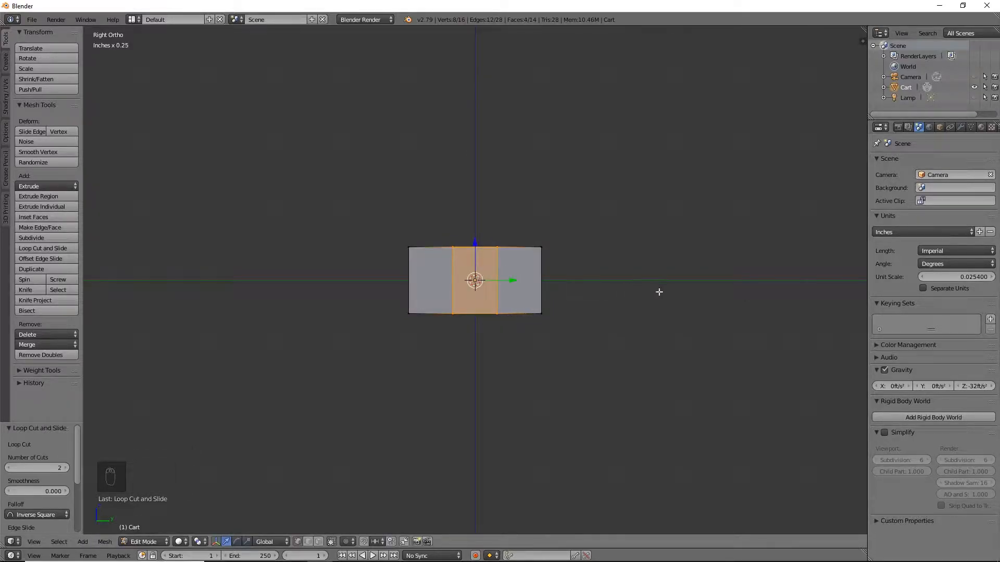
Scale the two loops apart along Y by about 2.589 so they sit close to the long sides
key("s")
key("y")
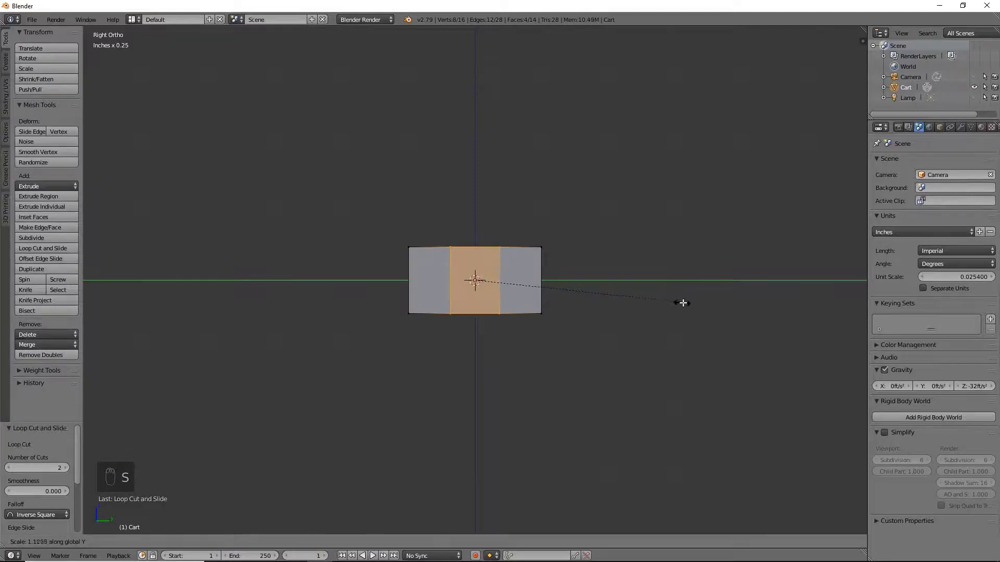
left_click(168, 323)
Divide the box's length with two evenly spaced loop cuts running parallel to its short ends
middle_click_drag(274, 221, 520, 323)
key("ctrl+r")
scroll(510, 302, "up", 1)
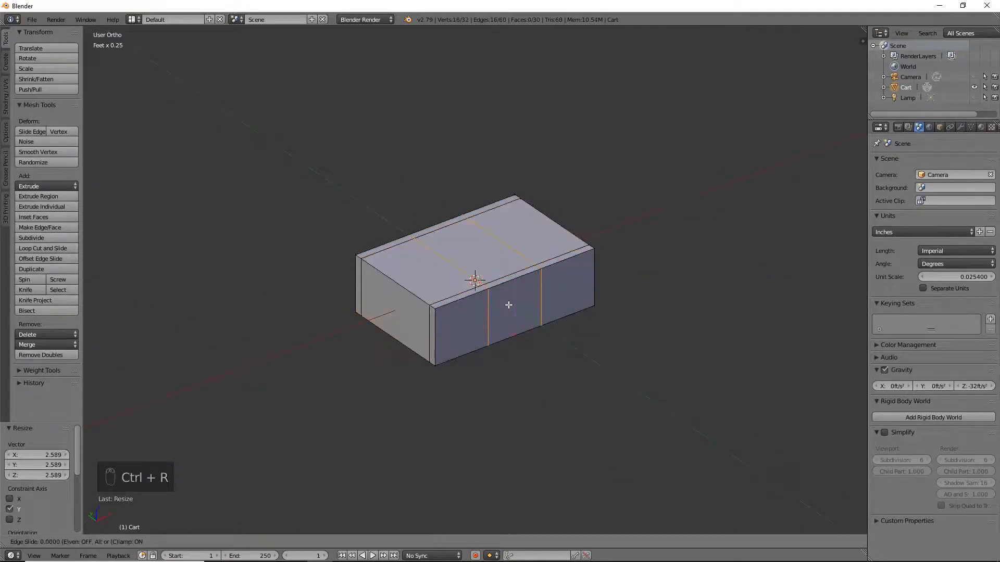
left_click(509, 303)
right_click(509, 303)
Scale the two crosswise loops apart along X by about 2.721 so they sit close to the short ends
key("KP_1")
key("s")
key("x")
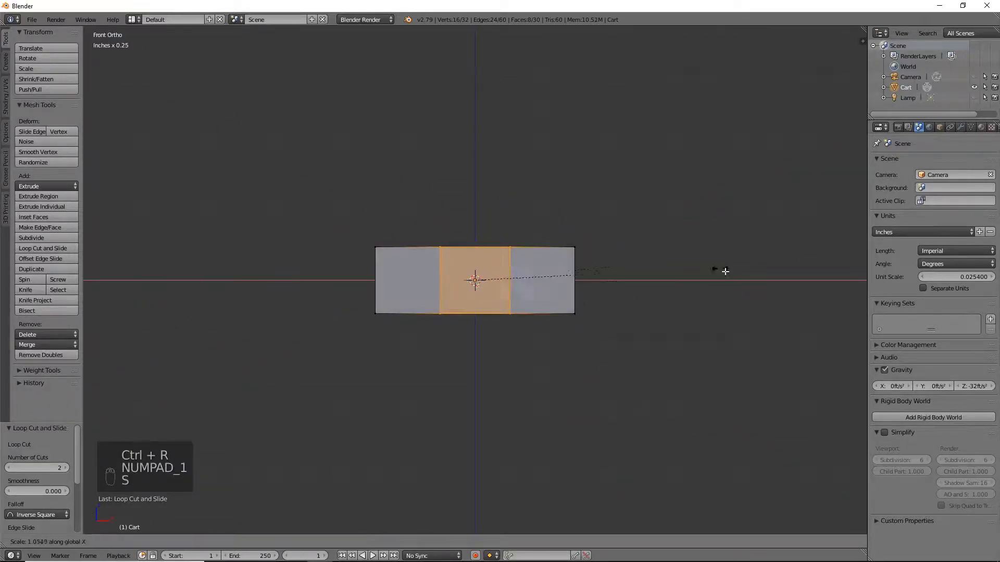
left_click(324, 318)
Extrude the eight border faces around the box's underside about 57.2 thou downward along Z to form a rim
middle_click_drag(442, 364, 532, 467)
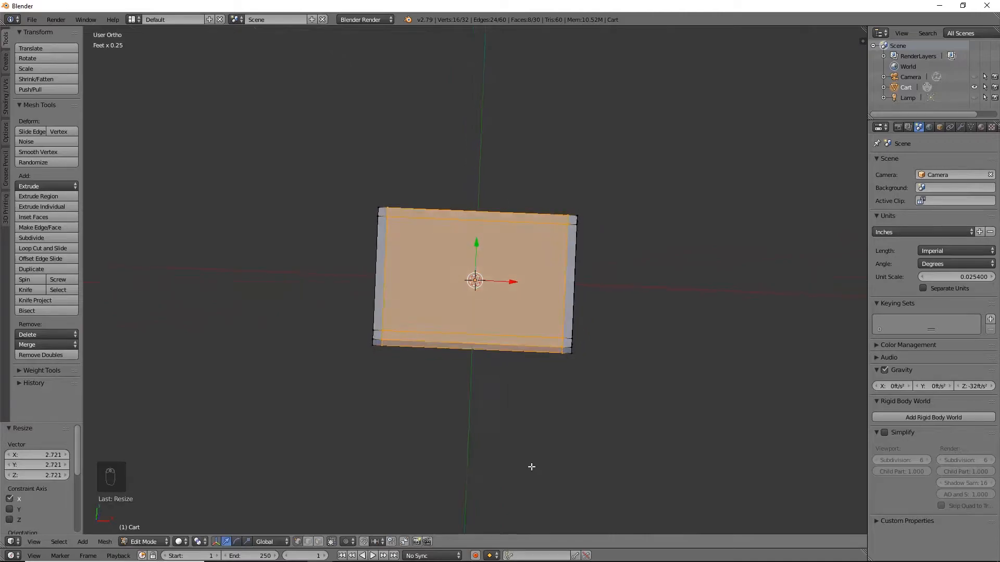
key("KP_7")
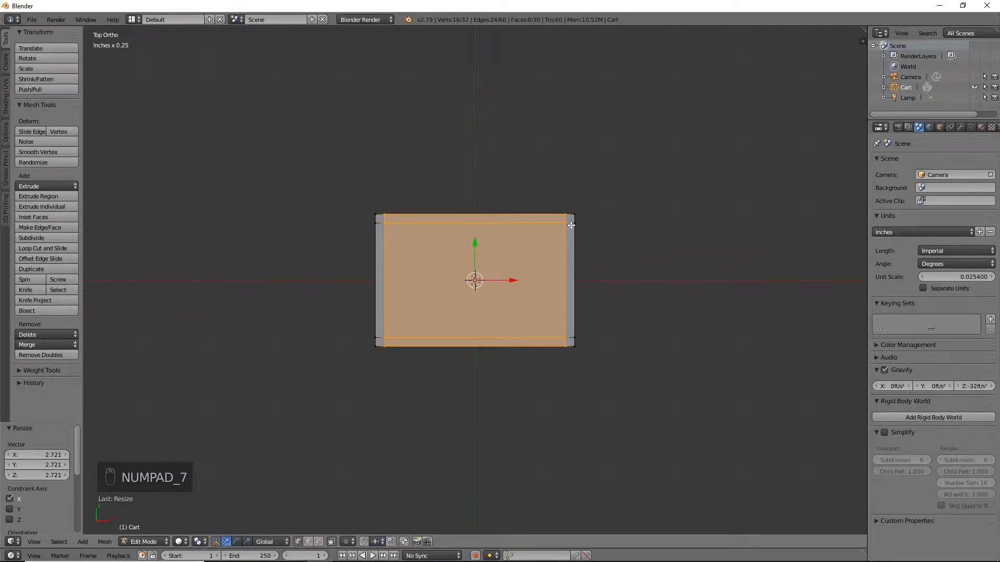
middle_click_drag(608, 278, 556, 223)
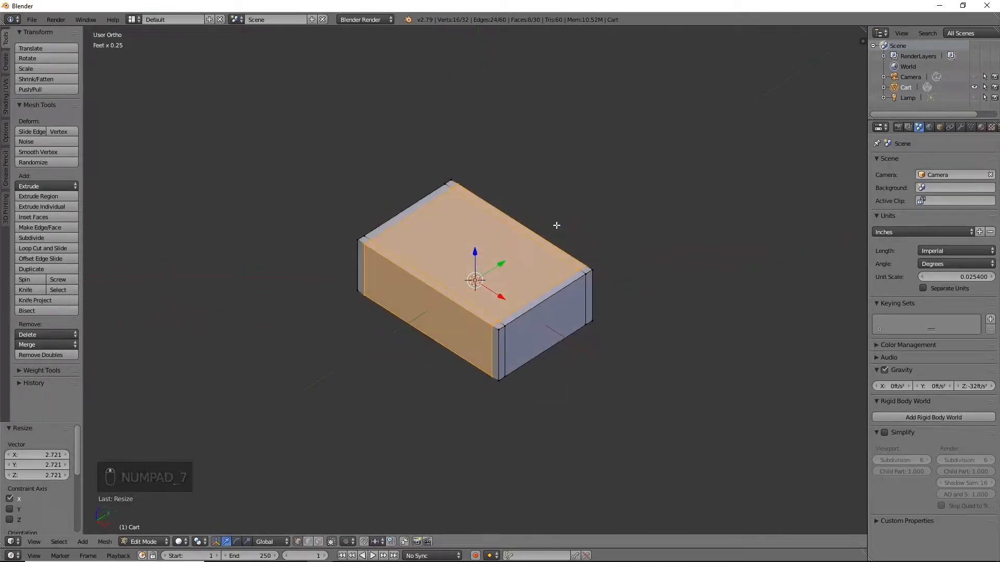
middle_click_drag(485, 375, 568, 351)
left_click(319, 542)
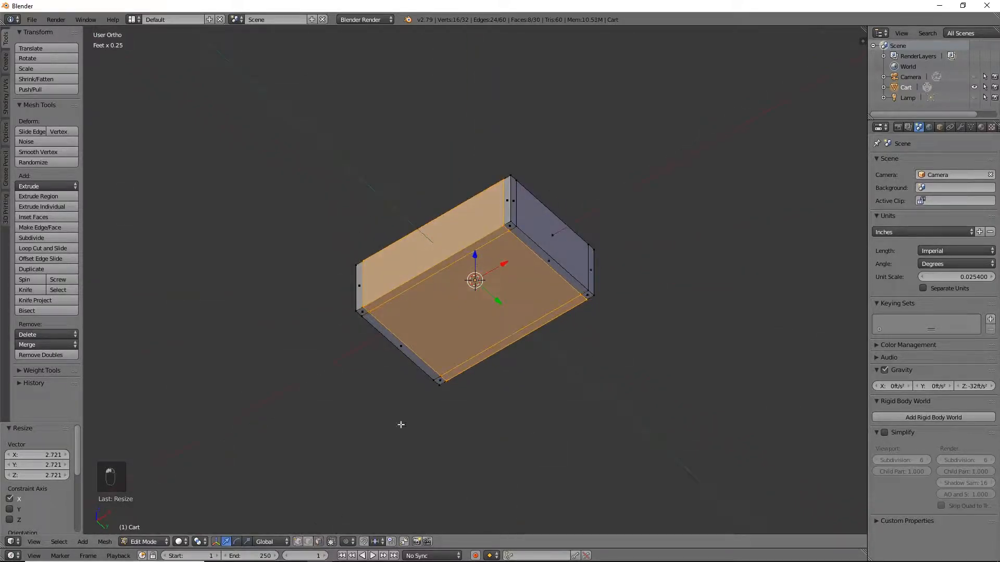
right_click(362, 312)
right_click(379, 304, "shift")
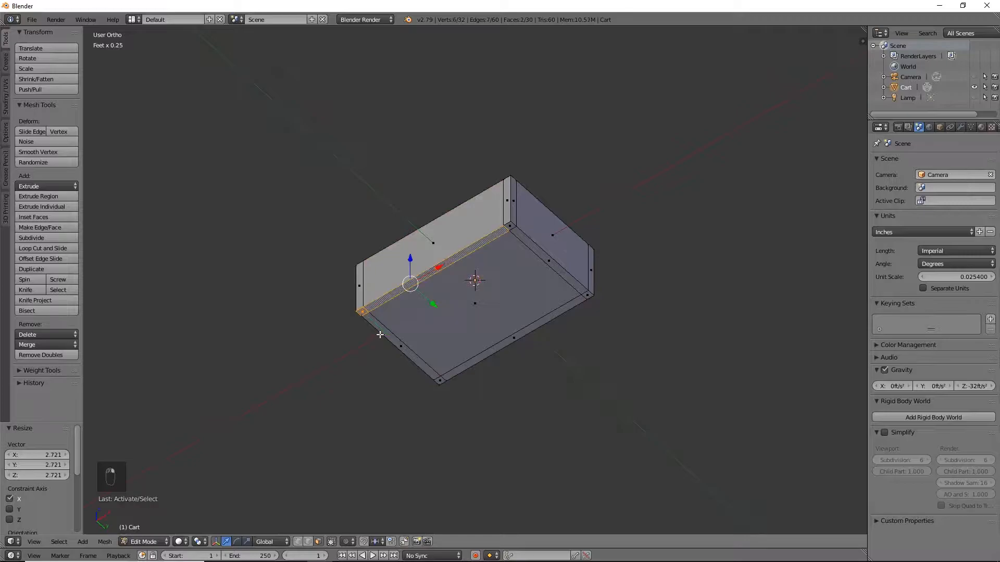
right_click(381, 333, "shift")
right_click(437, 379, "shift")
right_click(565, 289, "shift")
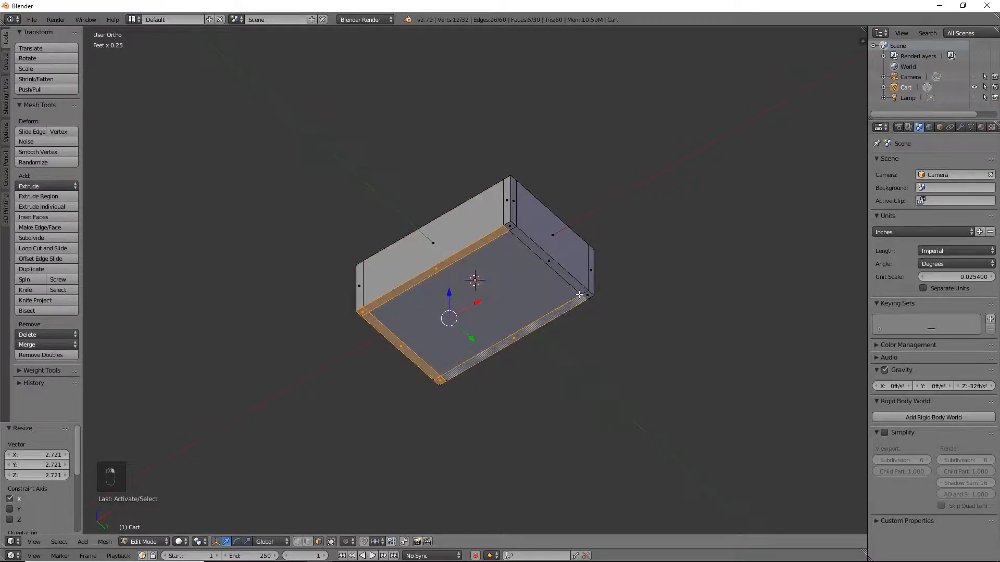
right_click(561, 275, "shift")
right_click(513, 269, "shift")
right_click(537, 248, "shift")
right_click(509, 226, "shift")
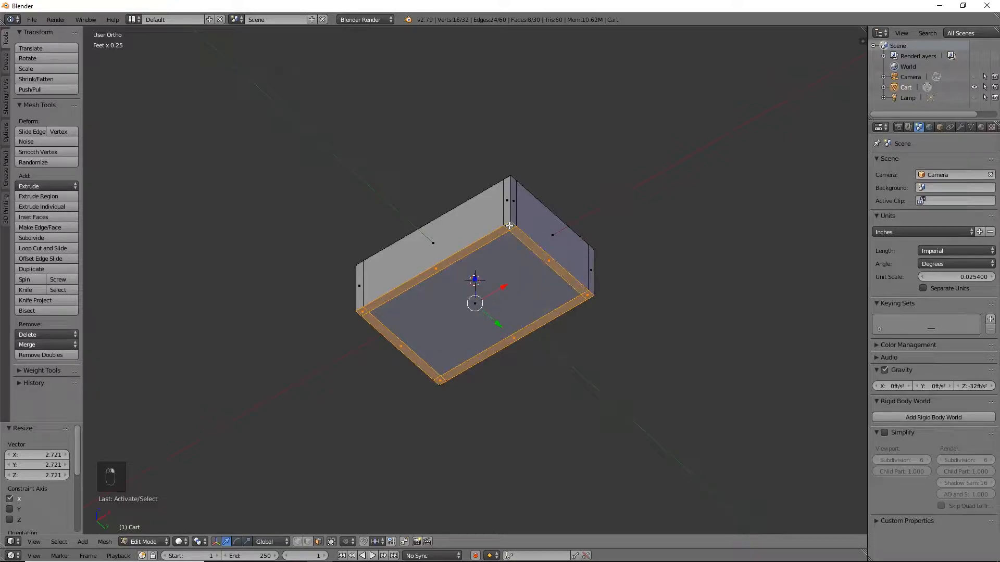
key("KP_1")
scroll(517, 307, "up", 2)
key("e")
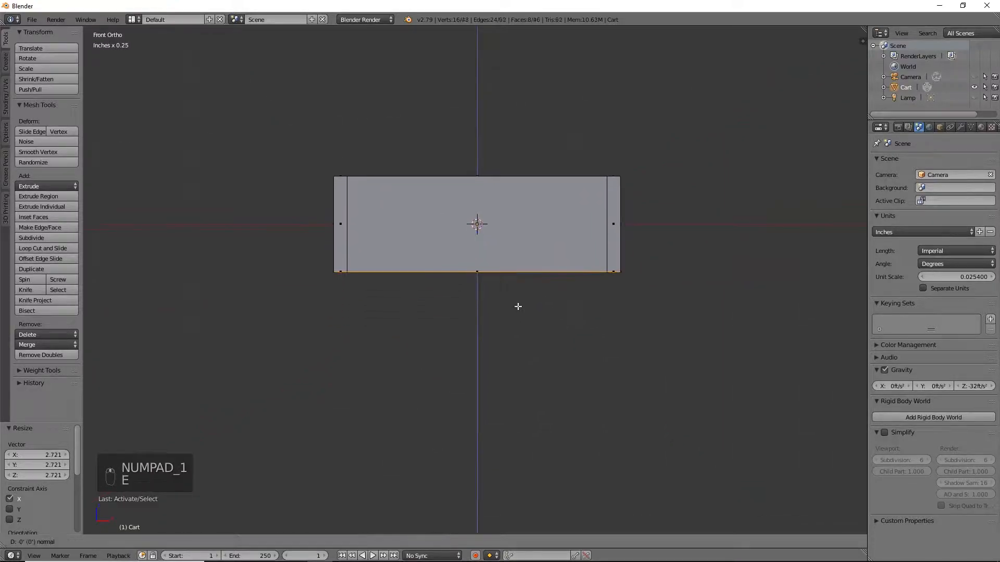
right_click(518, 307)
key("e")
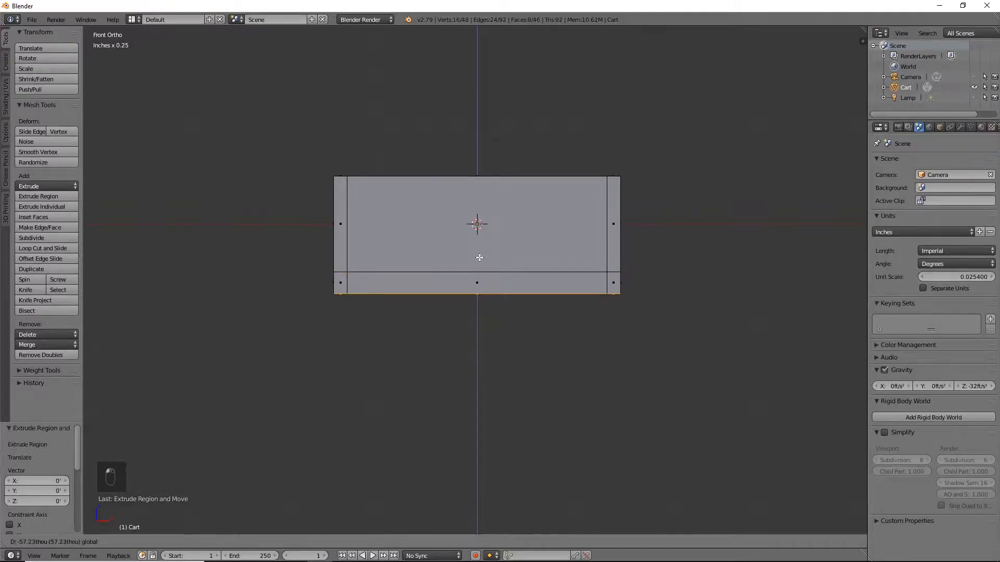
left_click(477, 258)
middle_click_drag(477, 258, 632, 304)
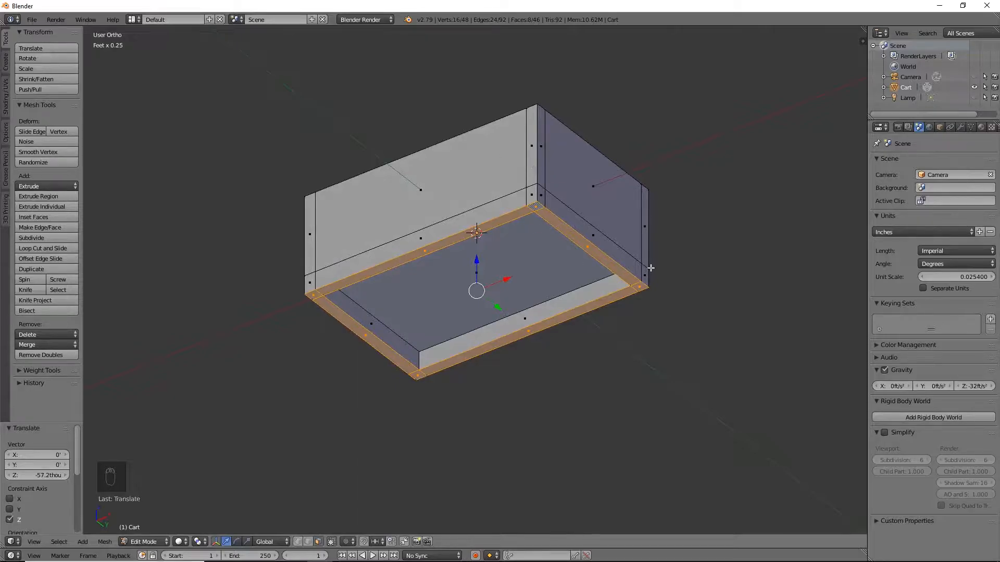
middle_click_drag(500, 259, 550, 288)
Divide the section between the two end borders with two evenly spaced crosswise loop cuts
key("KP_1")
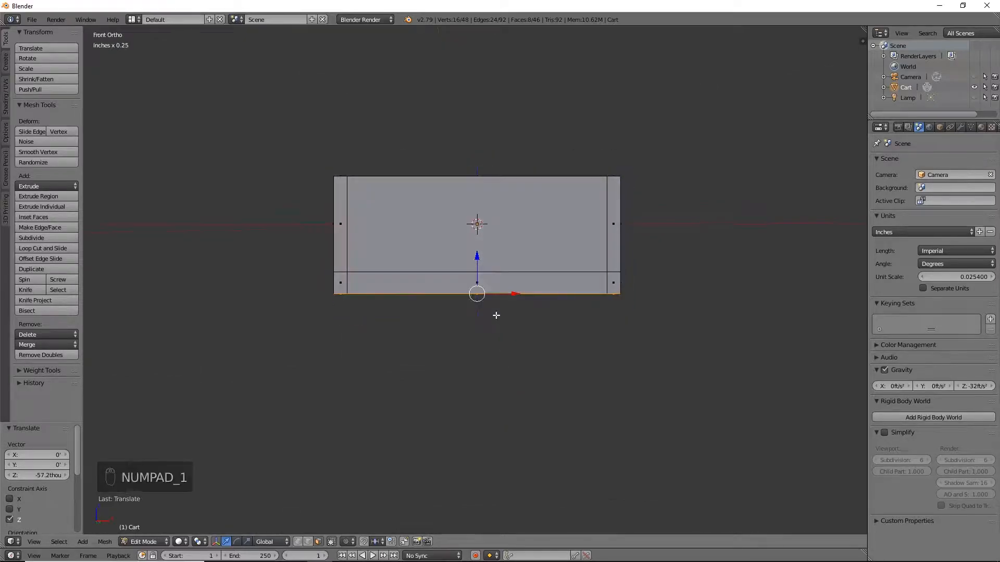
key("ctrl+r")
scroll(482, 269, "up", 1)
left_click(482, 269)
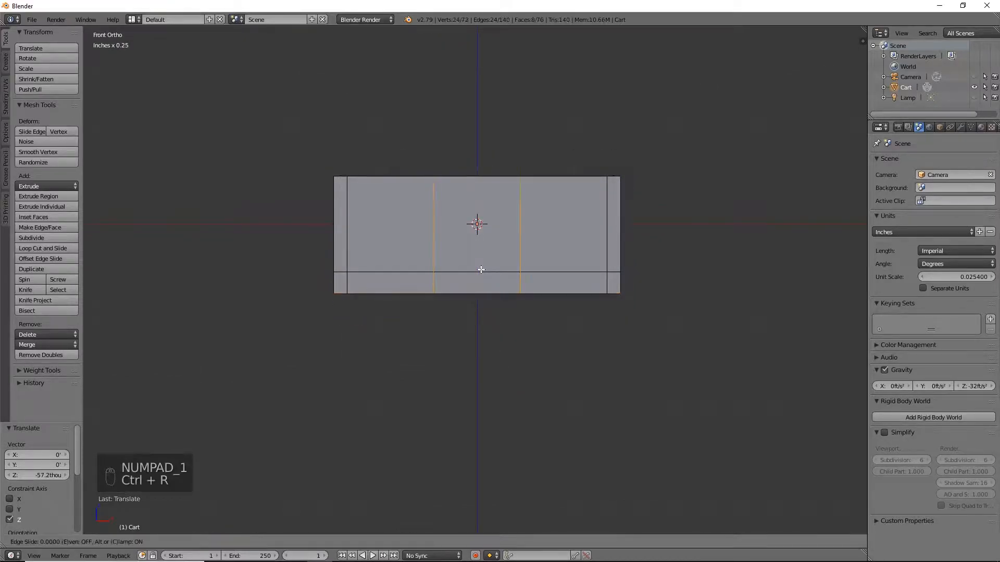
right_click(481, 269)
Scale the two new loops to about a third of their spacing along X and move them about 36.8 thou toward negative X
key("s")
key("x")
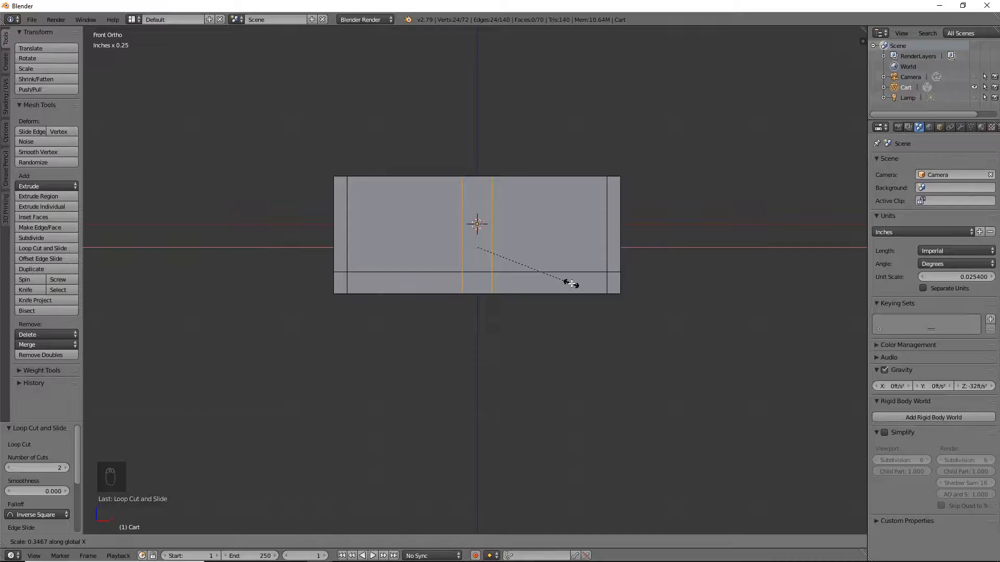
left_click(562, 281)
left_click_drag(519, 245, 502, 247)
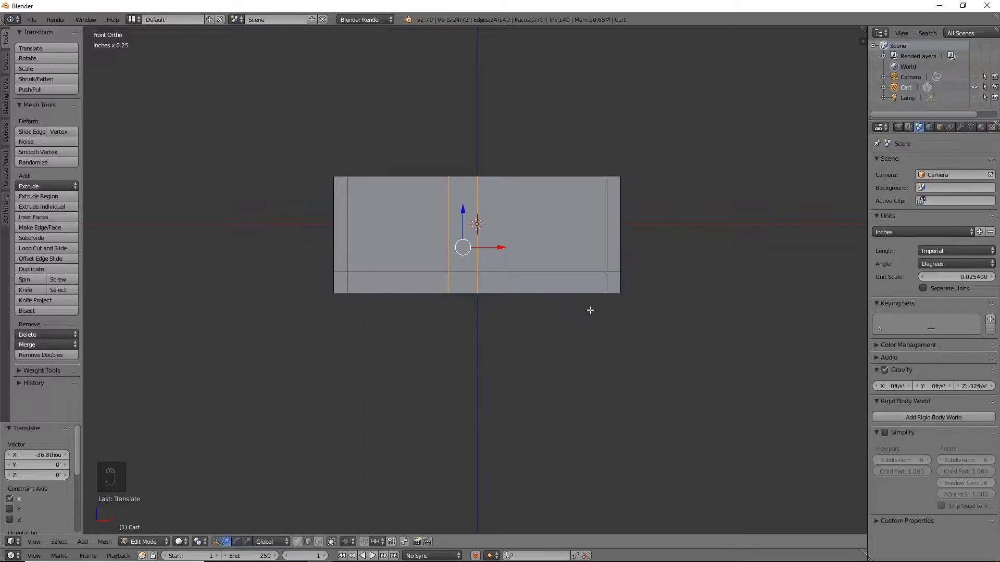
Add two crosswise loop cuts between the centre and the positive X end border, and scale them together along X by about 0.349
key("ctrl+r")
scroll(541, 264, "up", 1)
left_click(539, 260)
right_click(536, 257)
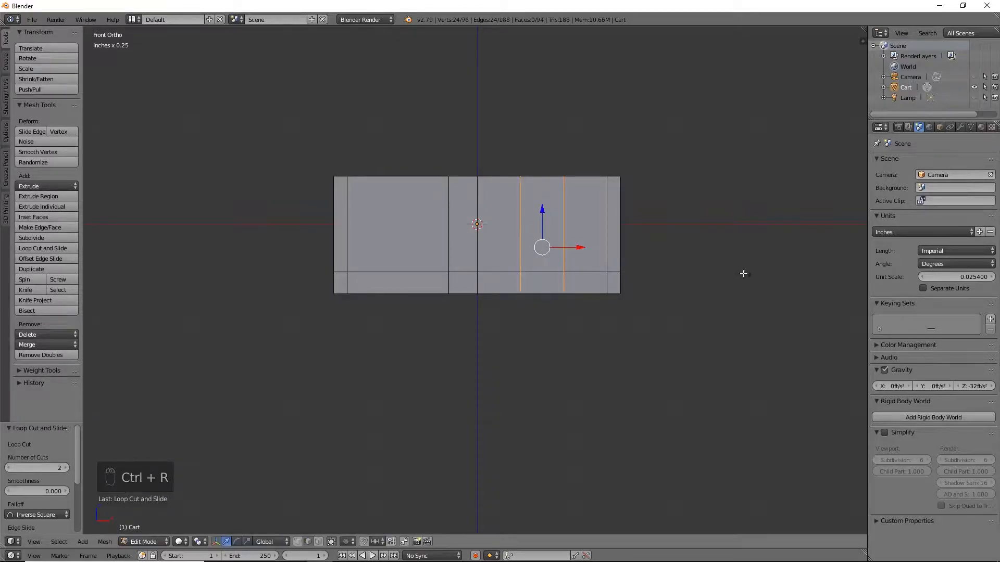
key("s")
key("x")
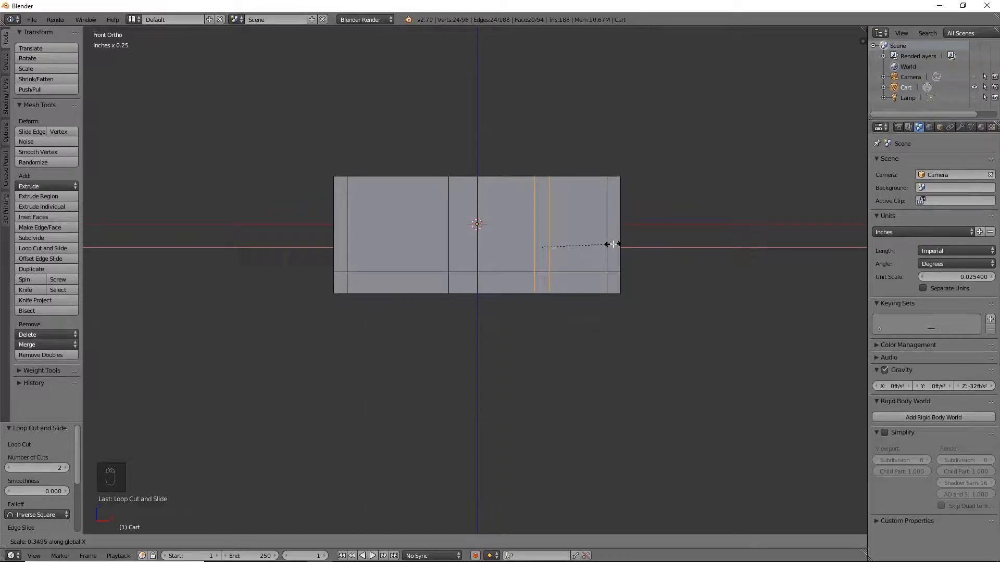
left_click(613, 244)
Extrude the two underside rim faces just on the negative X side of centre downward into short blocks on both long sides
middle_click_drag(590, 393, 464, 380)
left_click(319, 542)
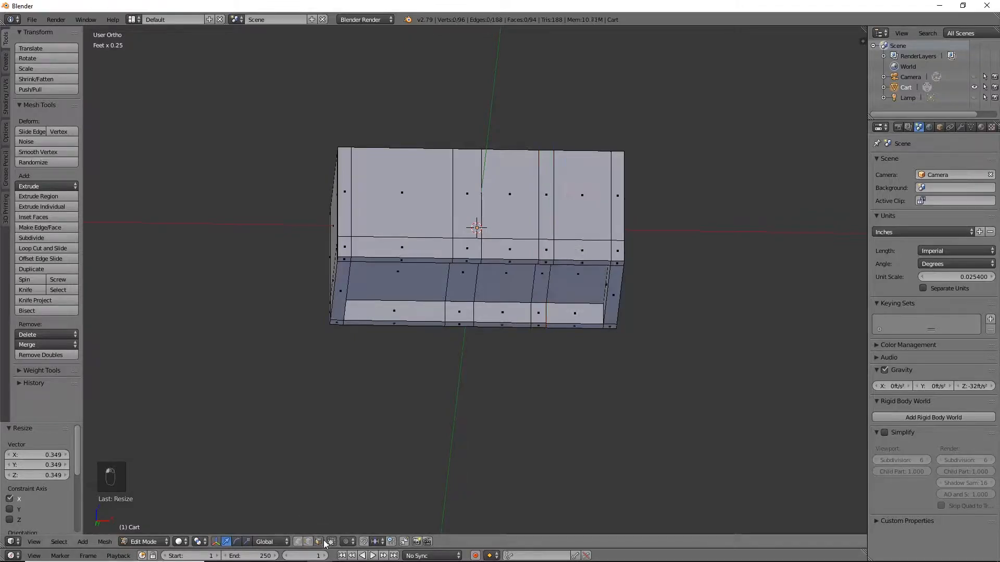
left_click(468, 261)
left_click(460, 324, "shift")
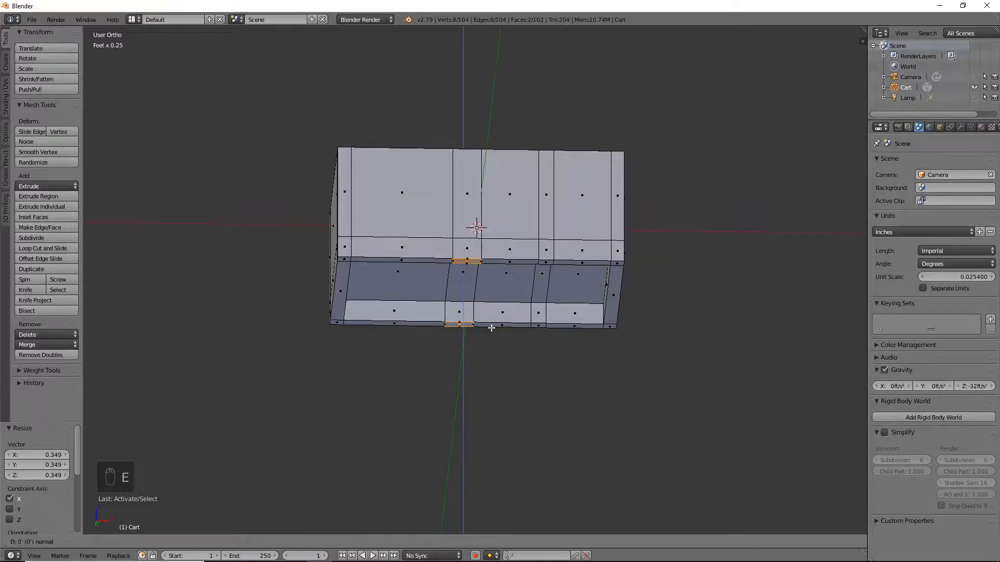
key("e")
middle_click_drag(492, 313, 488, 276)
left_click_drag(464, 256, 468, 301)
key("KP_1")
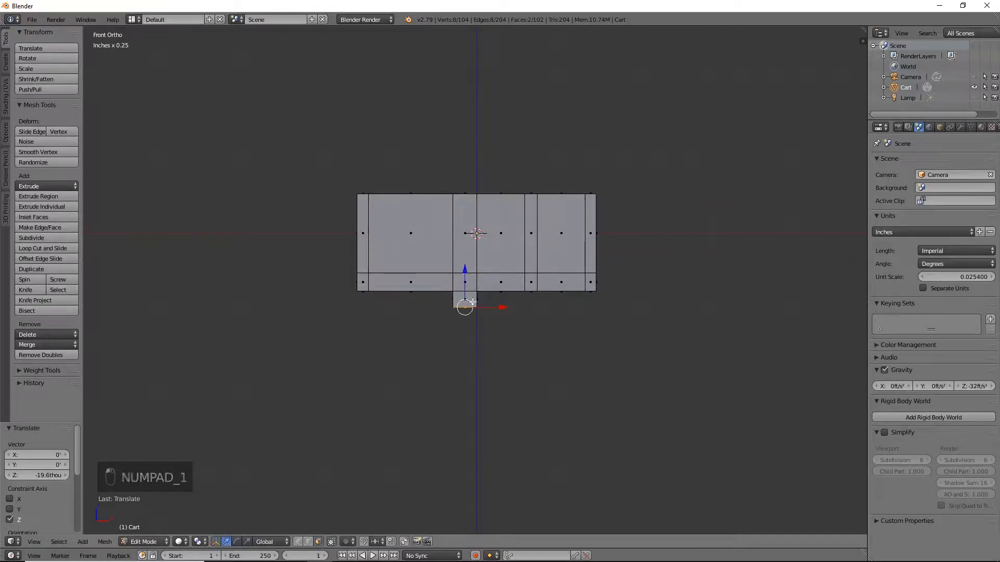
Extrude the two underside corner faces at the positive X end about 176 thou downward to form legs
middle_click_drag(543, 329, 578, 330)
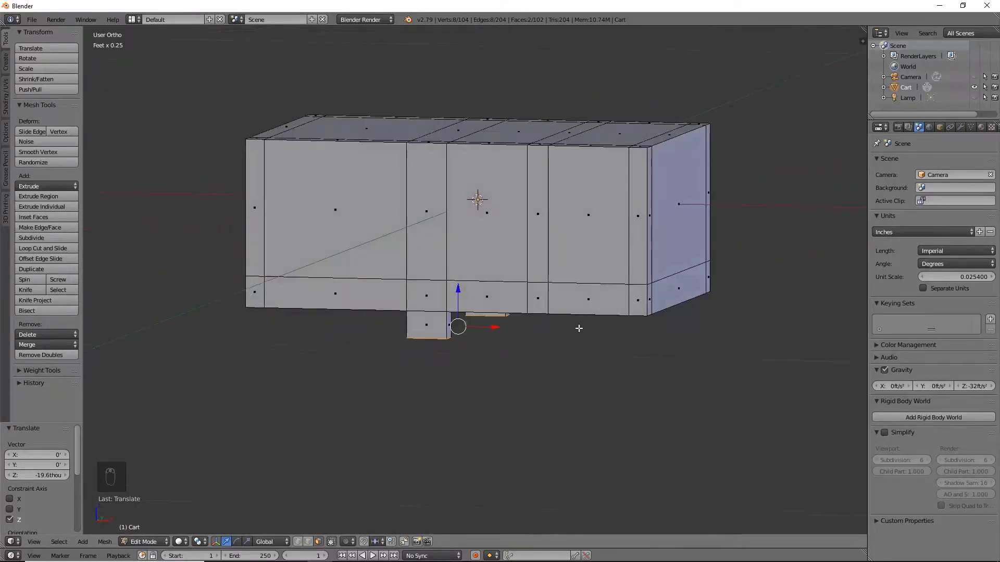
middle_click_drag(666, 355, 560, 160)
right_click(532, 158)
right_click(591, 299, "shift")
key("e")
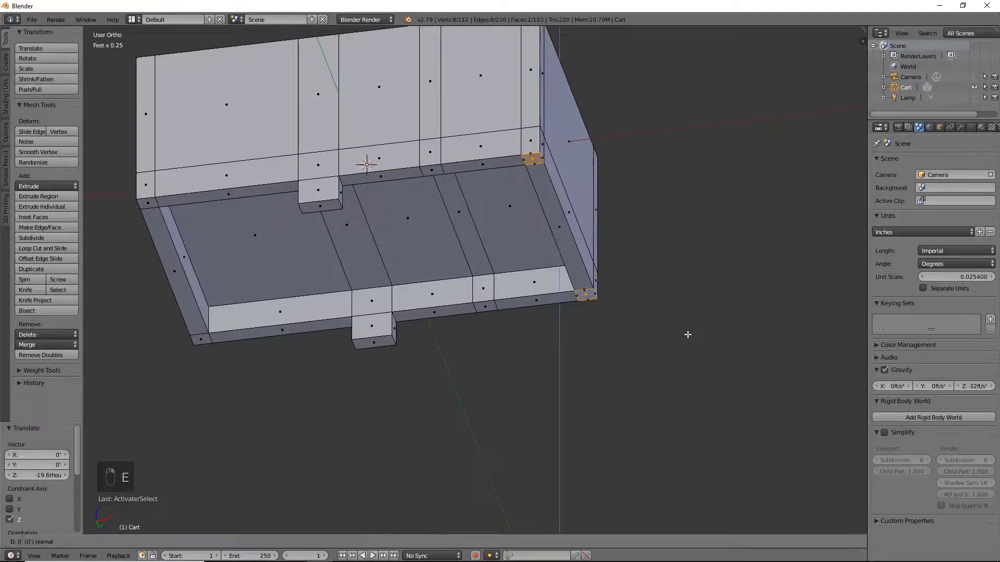
key("KP_1")
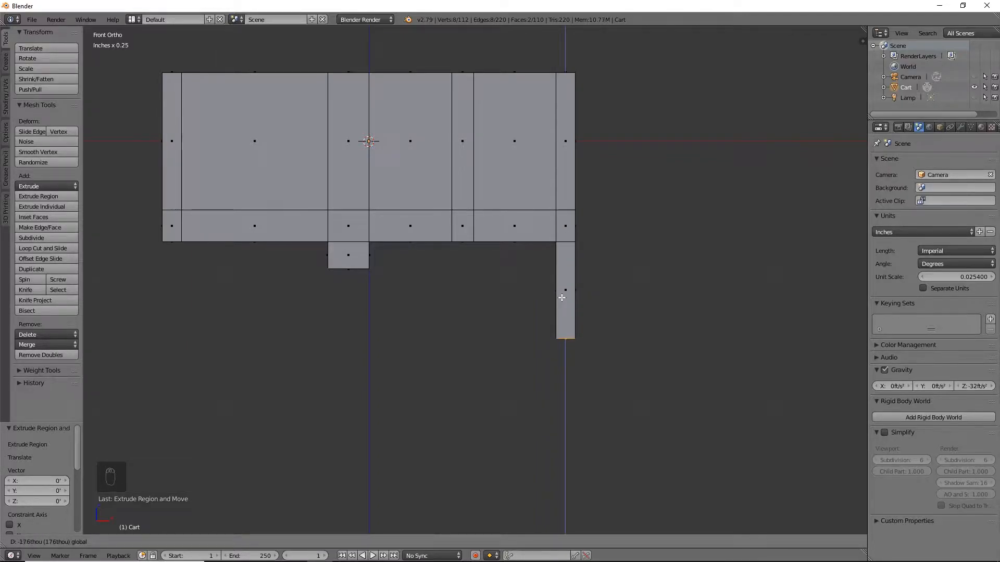
left_click(562, 297)
Thicken both legs by moving their negative X faces about 24.4 thou inward along X
middle_click_drag(639, 340, 673, 318)
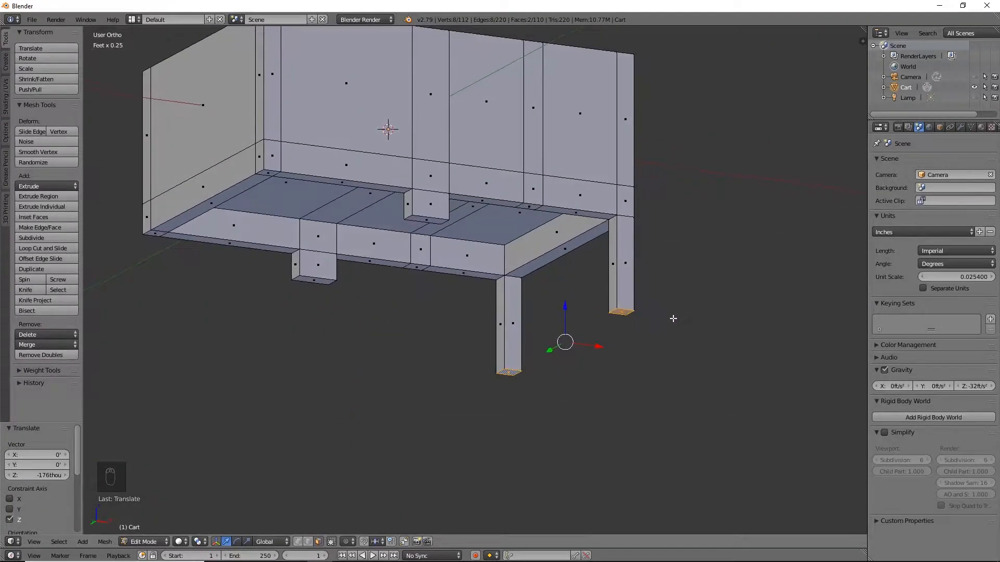
scroll(671, 319, "up", 2)
right_click(614, 263)
right_click(489, 359, "shift")
key("KP_1")
left_click_drag(610, 291, 597, 291)
Widen both legs inward by scaling their facing inner sides together along Y by about 0.927
middle_click_drag(670, 342, 528, 348)
right_click(289, 289)
middle_click_drag(428, 325, 492, 311)
right_click(623, 292, "shift")
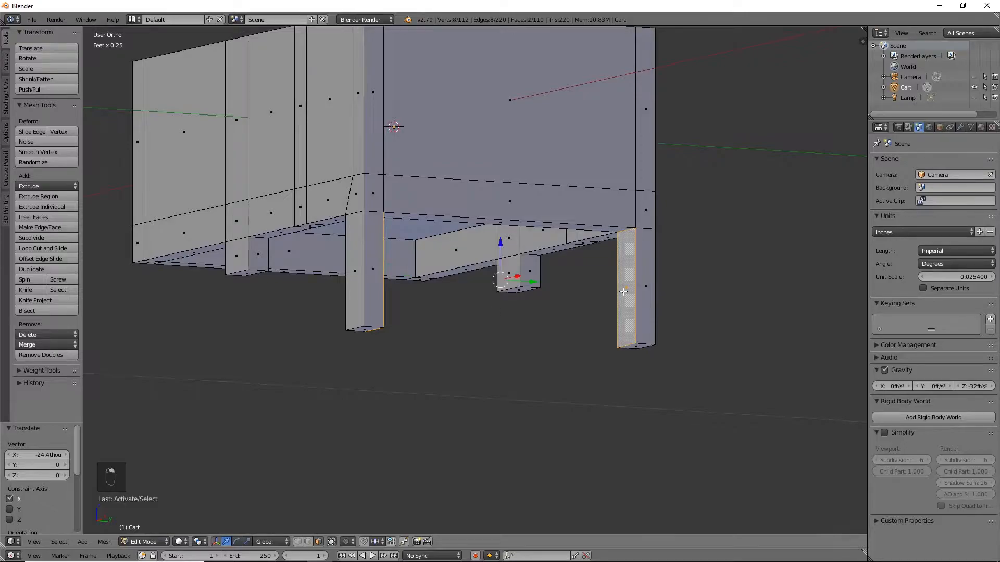
key("KP_1")
key("KP_3")
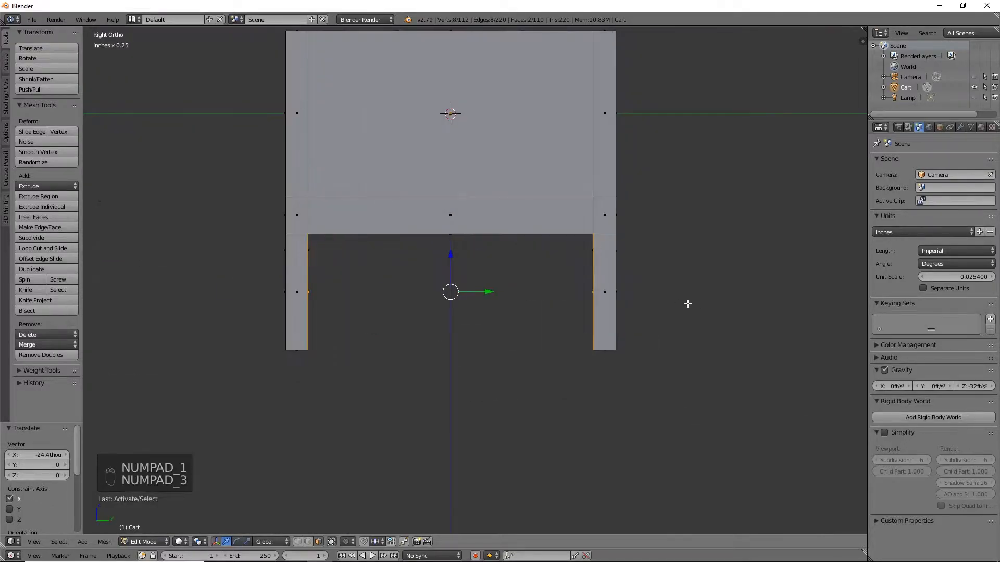
key("s")
key("y")
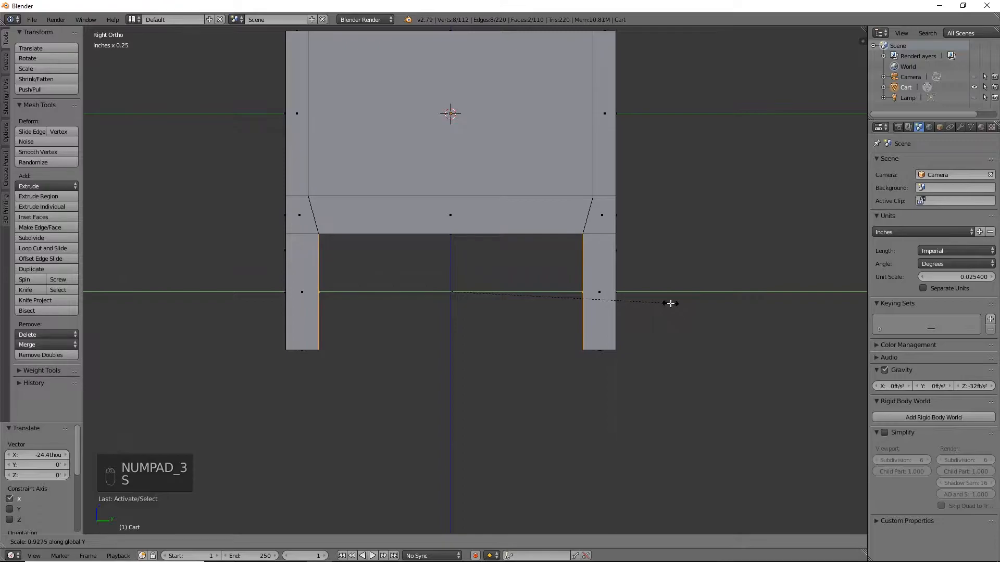
left_click(671, 303)
Lengthen both legs by moving their bottom faces about 36.3 thou down along Z
middle_click_drag(671, 303, 705, 331)
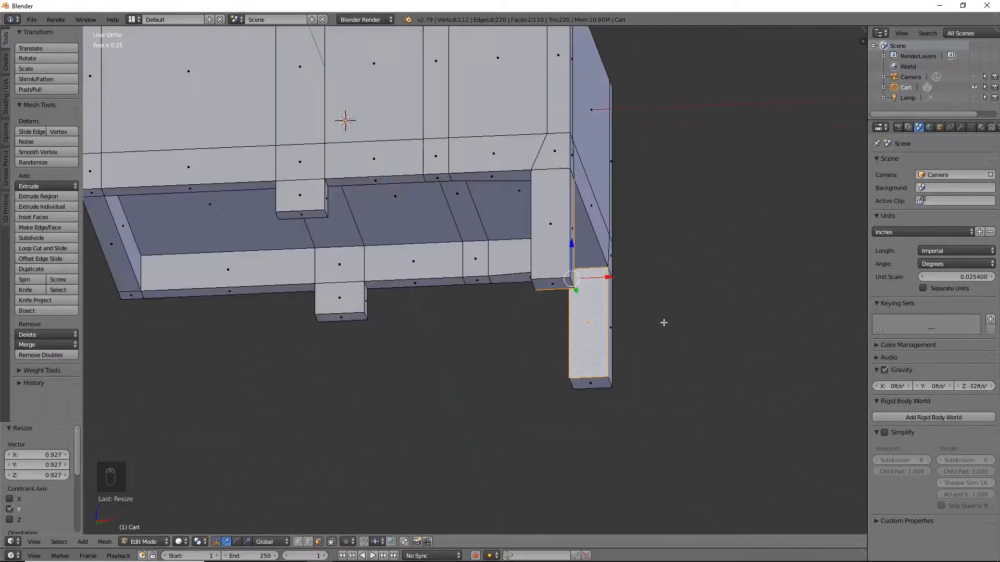
right_click(560, 277)
right_click(591, 383)
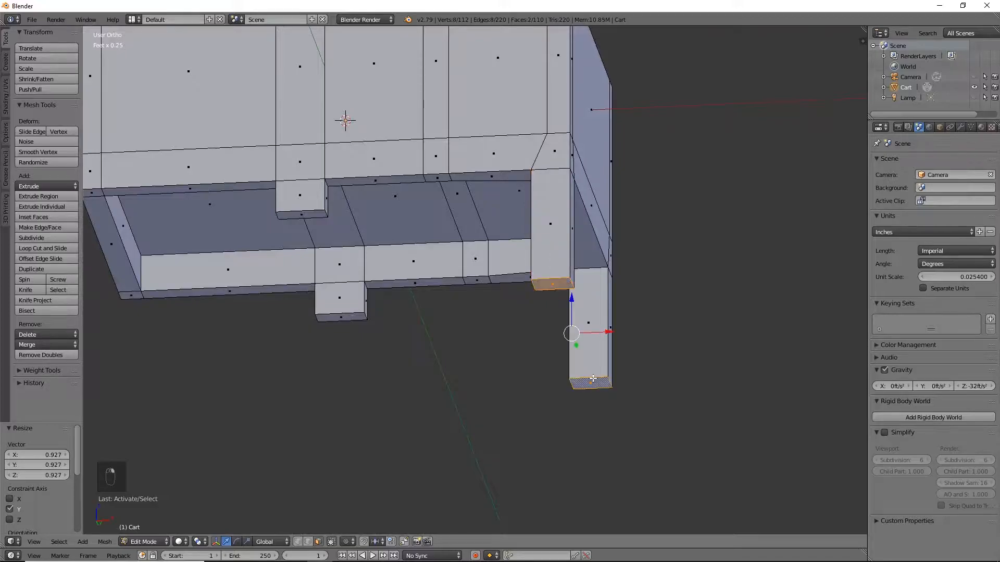
key("KP_1")
scroll(573, 290, "down", 2)
middle_click_drag(584, 269, 586, 293, "shift")
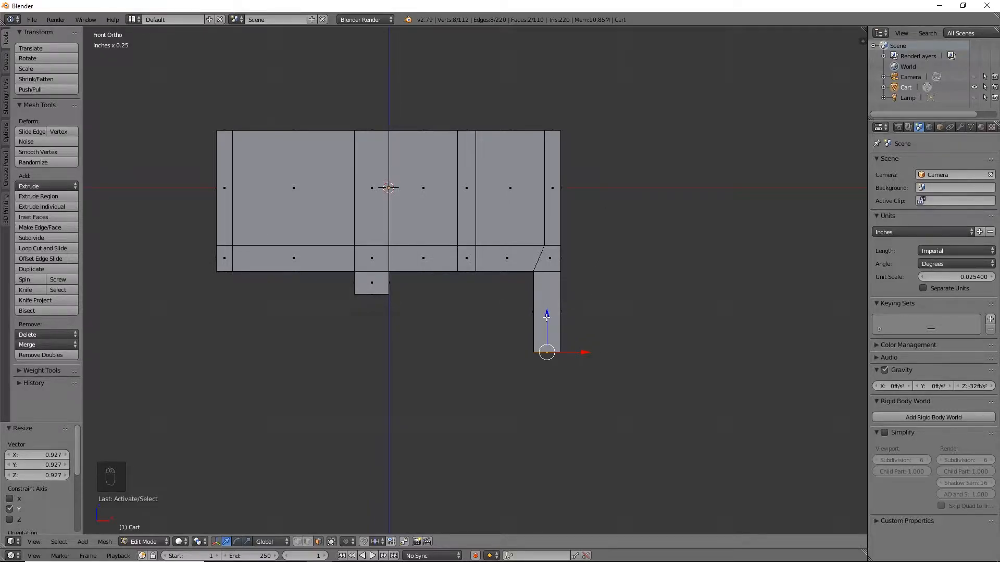
key("g")
key("z")
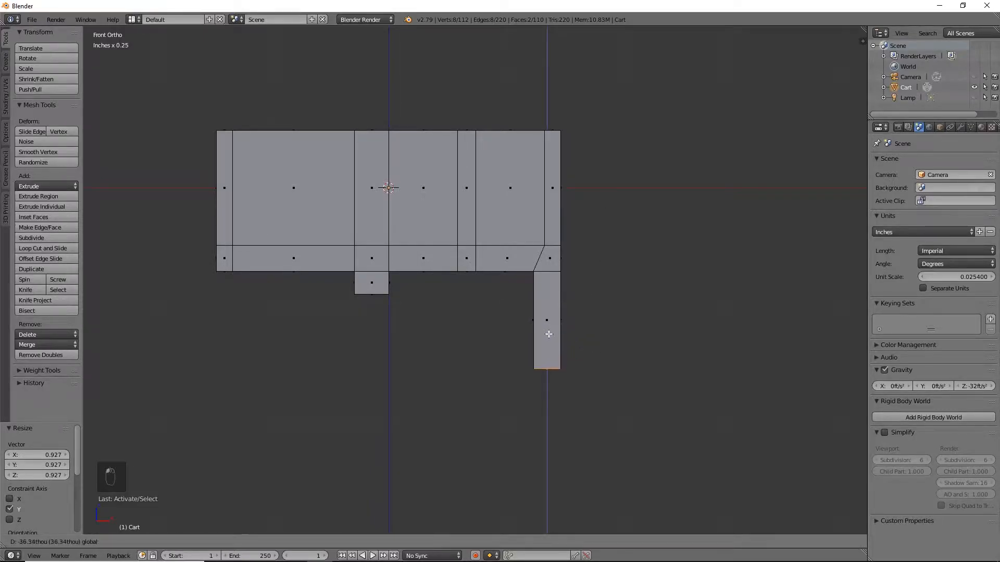
left_click(549, 334)
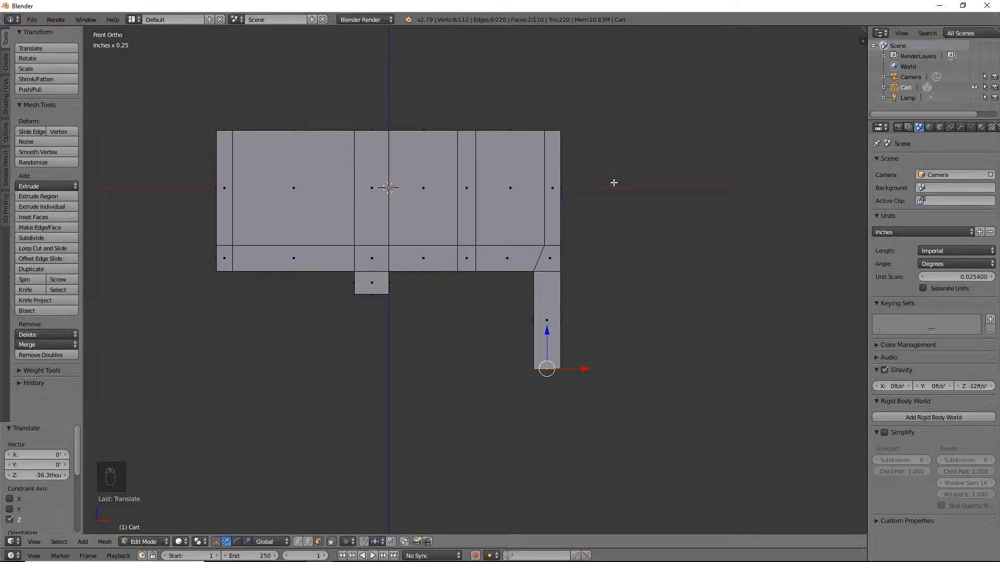
Scale the end face's two lower inner vertices toward each other until they line up with the inner edges of the legs
middle_click_drag(698, 233, 599, 255)
right_click(567, 266)
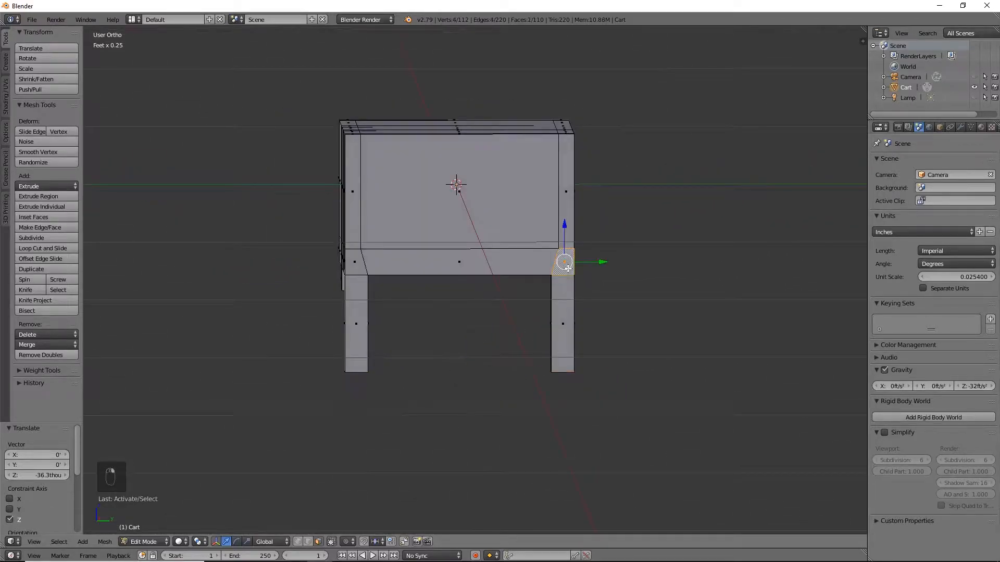
right_click(352, 270, "shift")
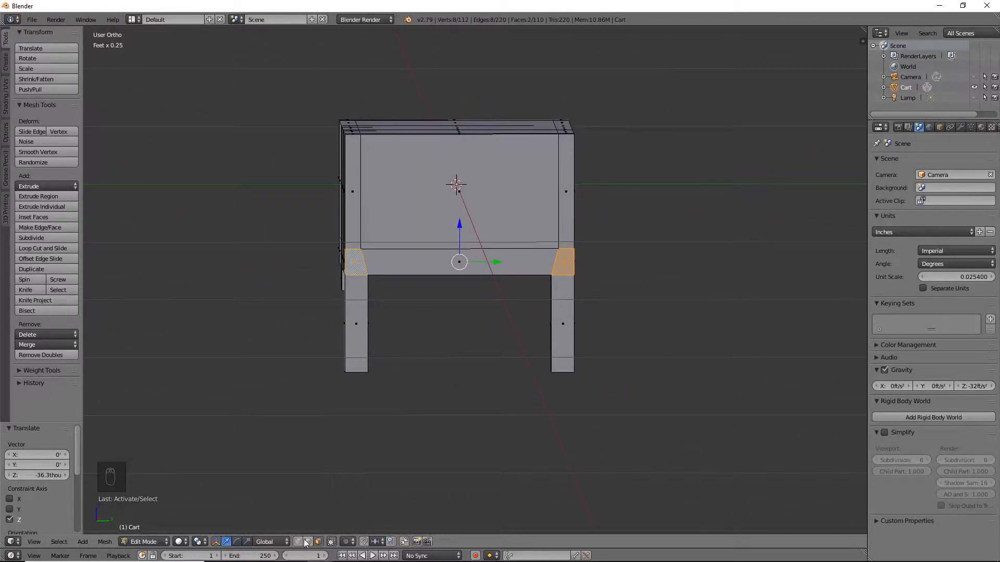
right_click(375, 267, "shift")
right_click(360, 255)
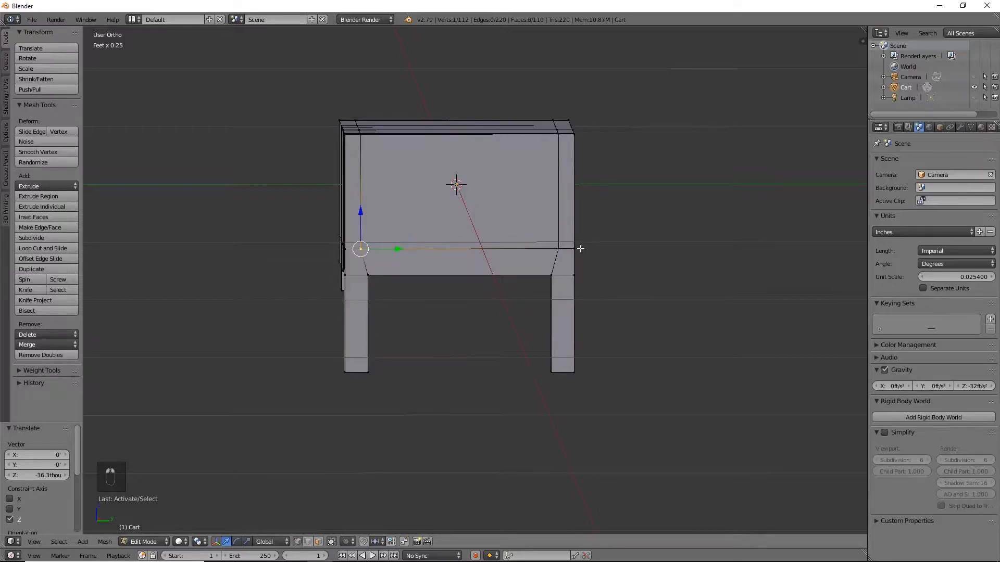
right_click(564, 248, "shift")
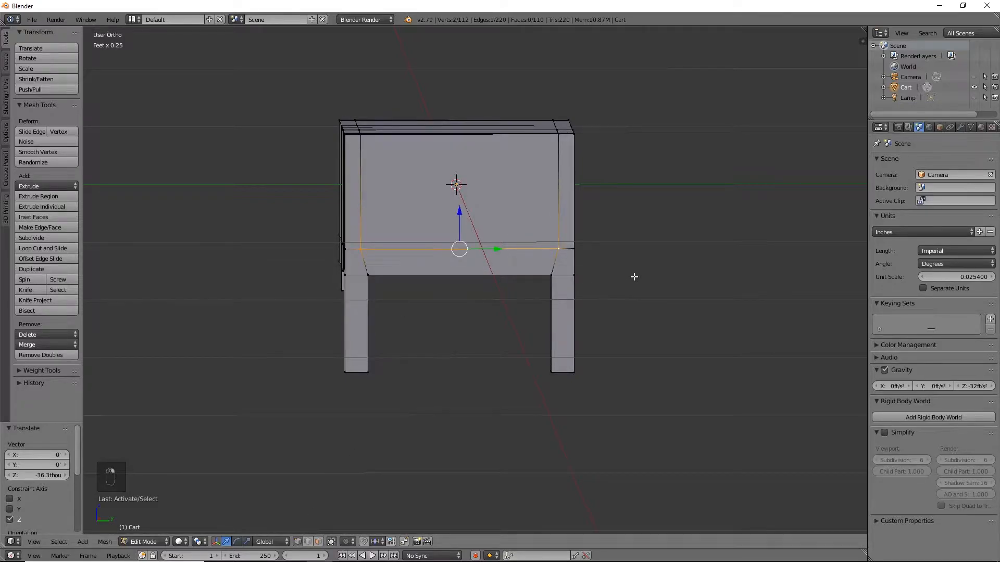
key("KP_3")
key("s")
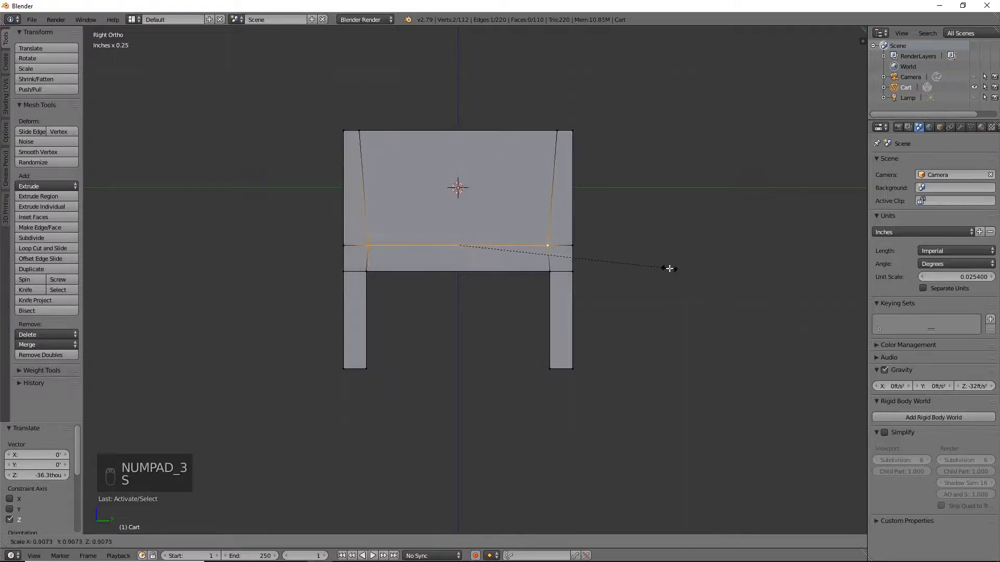
left_click(672, 270)
Extrude the two corner faces above the legs about 316 thou outward along positive X to form handles
scroll(672, 270, "up", 4)
left_click(319, 542)
right_click(239, 249)
right_click(651, 240, "shift")
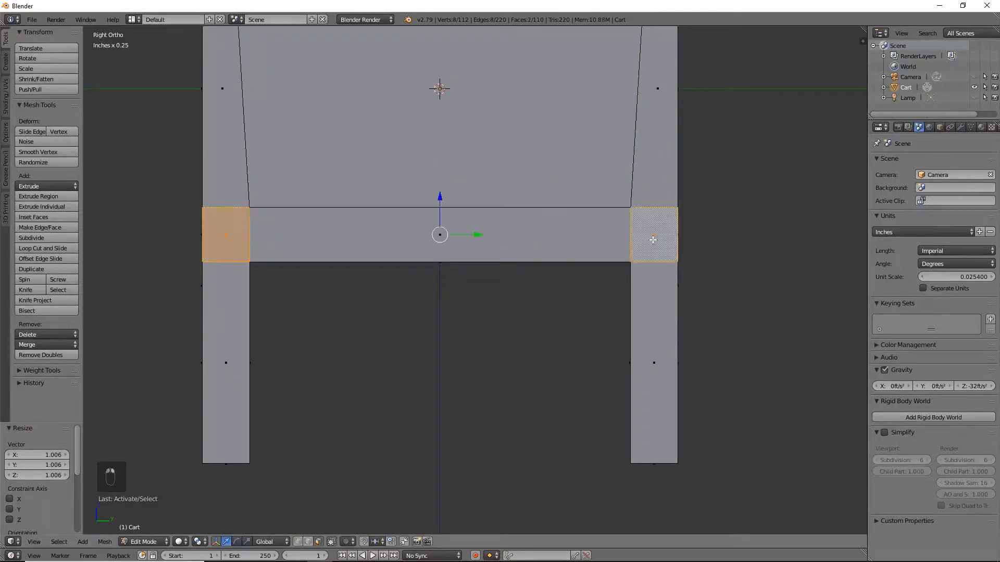
key("KP_3")
key("KP_1")
scroll(651, 233, "down", 5)
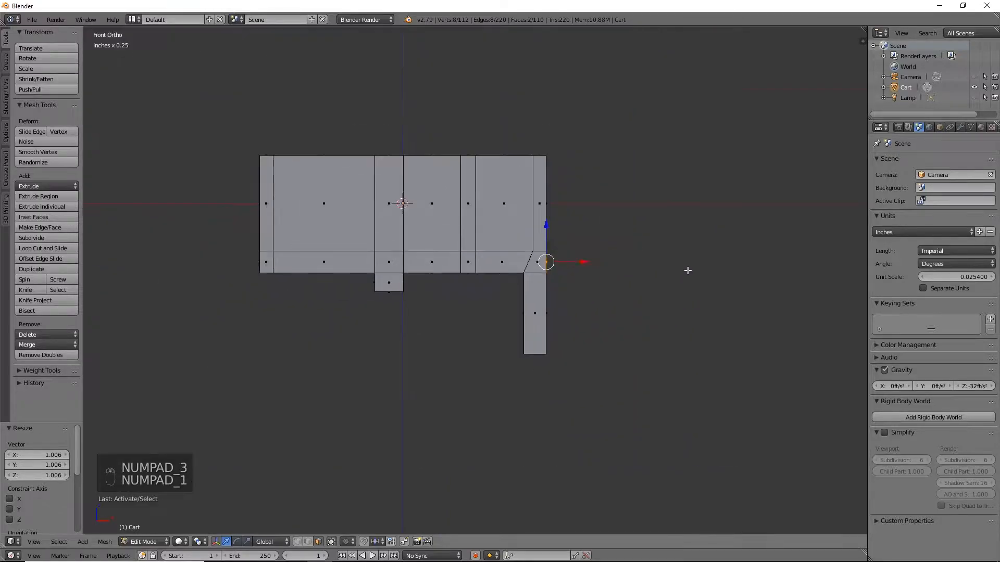
scroll(685, 270, "down", 2, "ctrl")
key("e")
left_click(654, 266)
left_click_drag(509, 290, 630, 297)
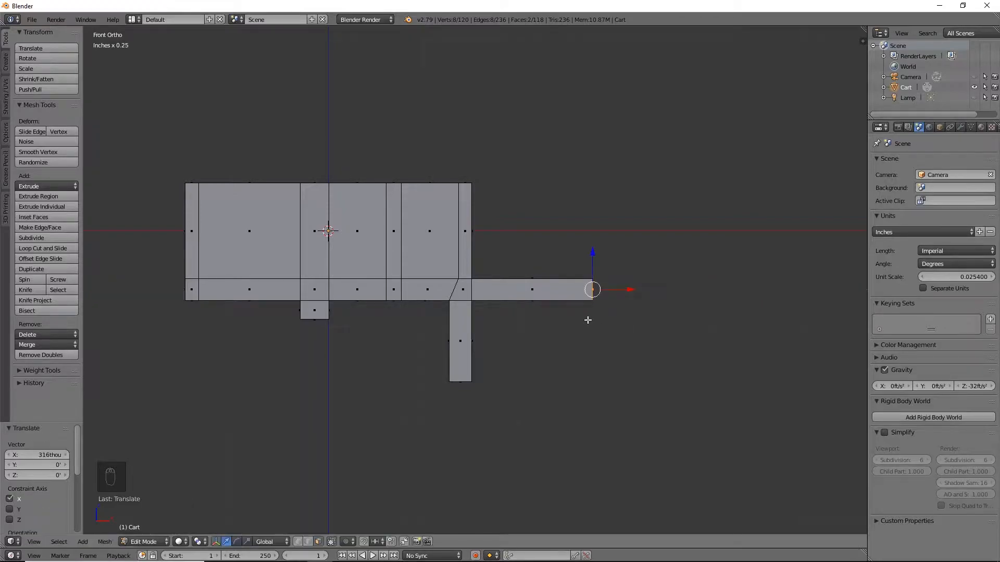
Add two loop cuts across the negative Y handle and move both about 61.3 thou outward along X
key("ctrl+r")
scroll(529, 289, "up", 1)
left_click(528, 290)
right_click(529, 290)
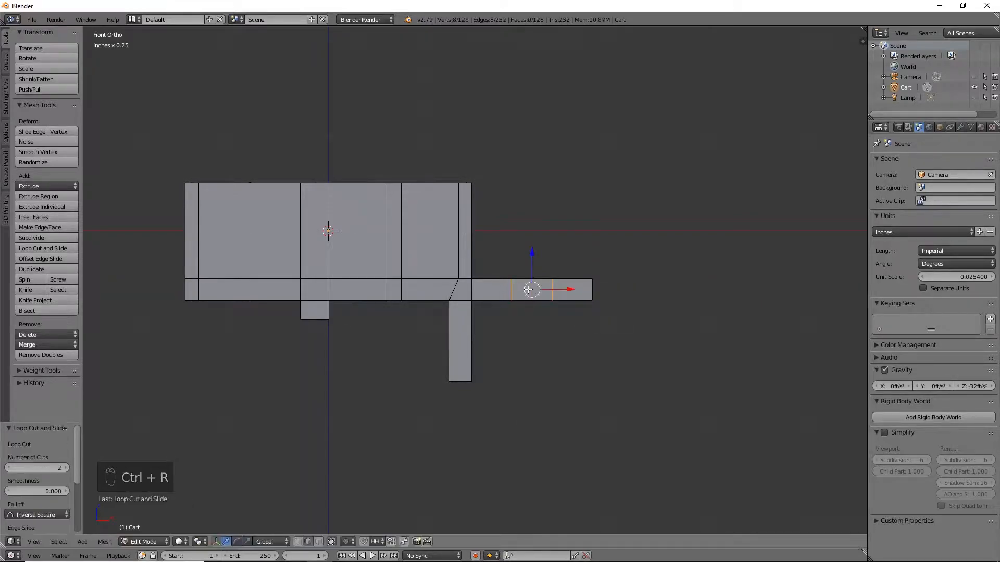
left_click_drag(560, 295, 584, 293)
Move the inner loop cut of the negative Y handle about 58.6 thou along X, closer to the outer cut
right_click(535, 290, "alt")
key("g")
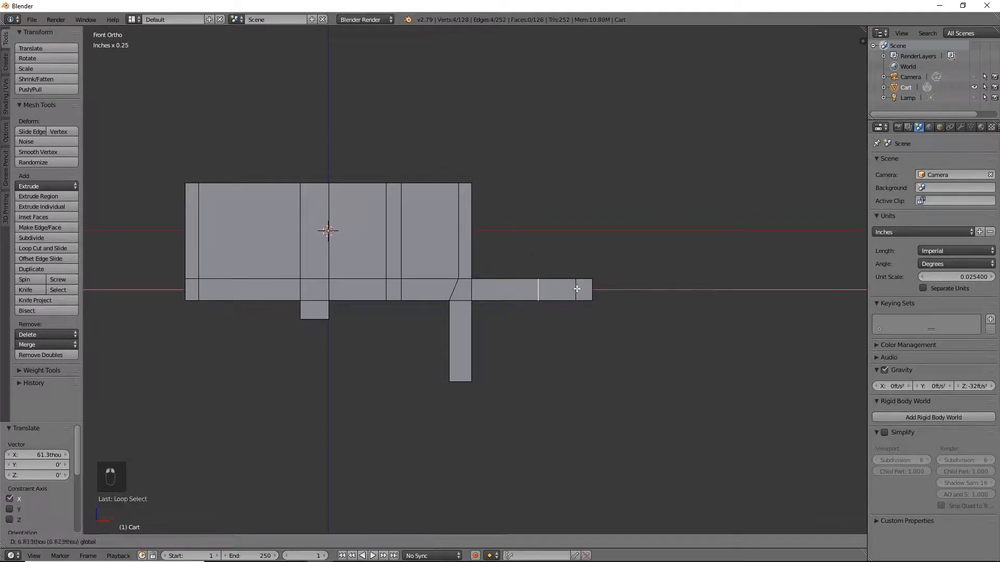
key("x")
left_click_drag(595, 294, 596, 294)
Raise the two bottom edges at the tip of the negative Y handle about 26.9 thou along Z to form a thinner grip
scroll(670, 317, "up", 6)
middle_click_drag(685, 318, 483, 297, "shift")
middle_click_drag(635, 389, 580, 314)
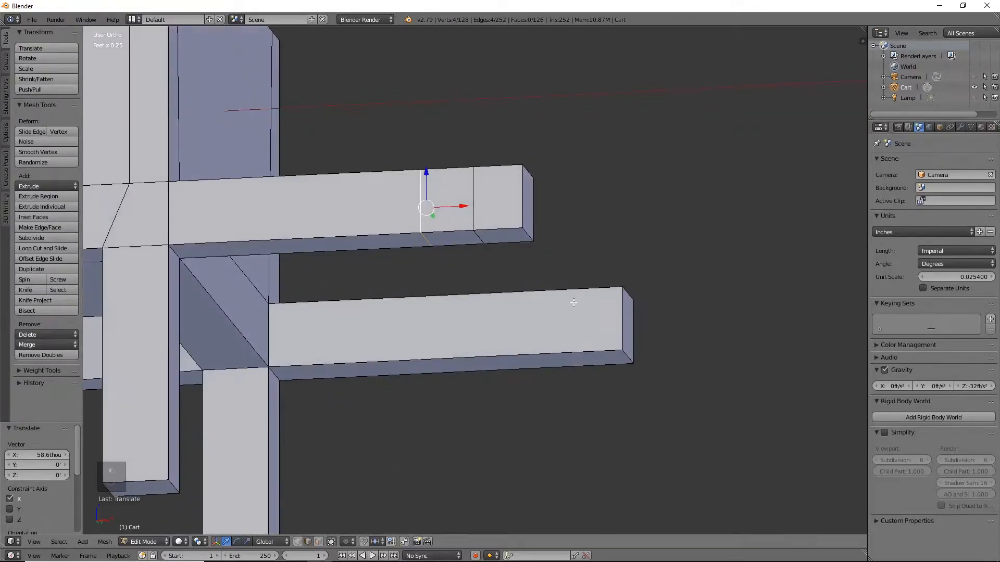
right_click(530, 234)
right_click(494, 241)
key("KP_1")
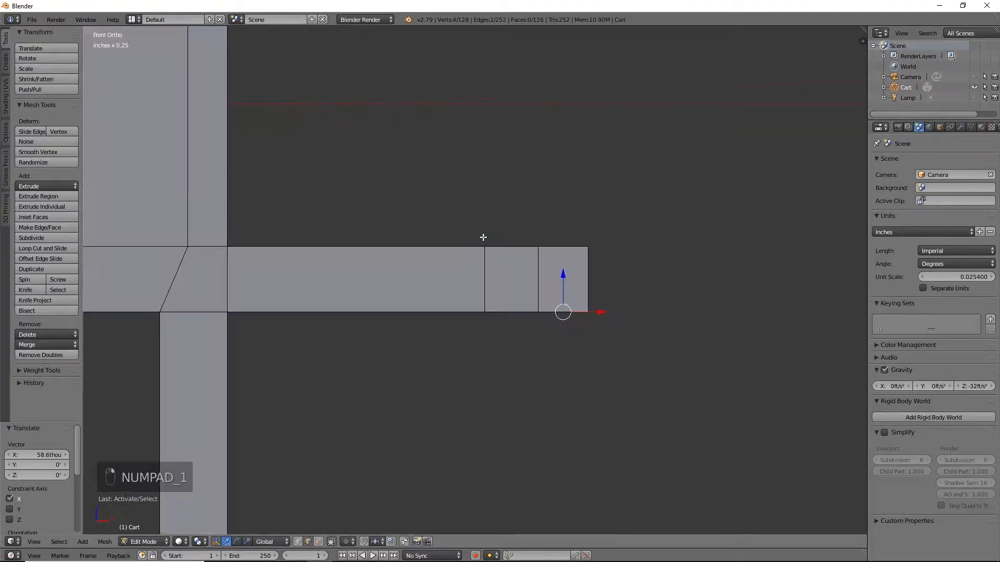
left_click_drag(563, 272, 558, 240)
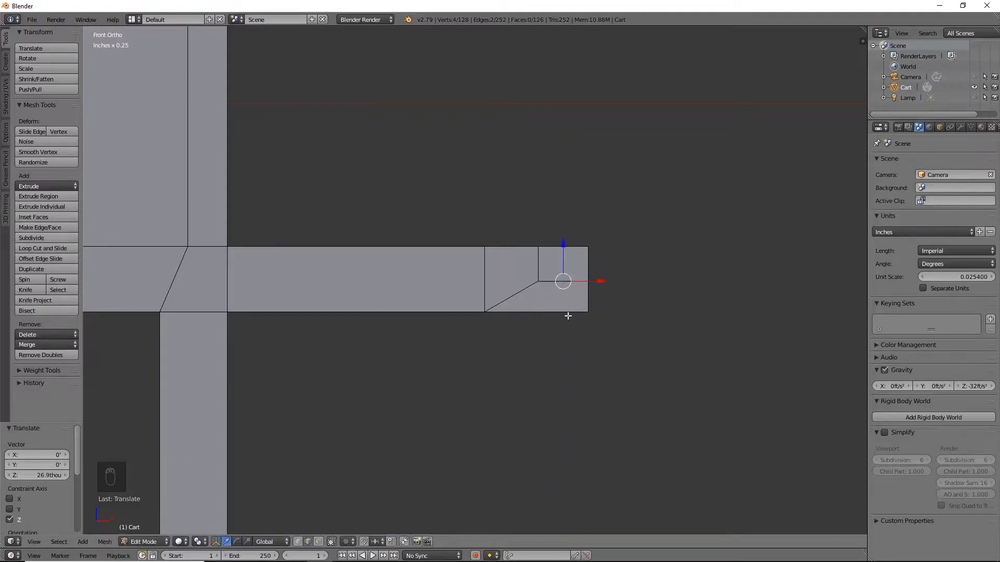
Add two loop cuts across the positive Y handle in wireframe and move both about 62.1 thou outward along X
key("ctrl+r")
key("Escape")
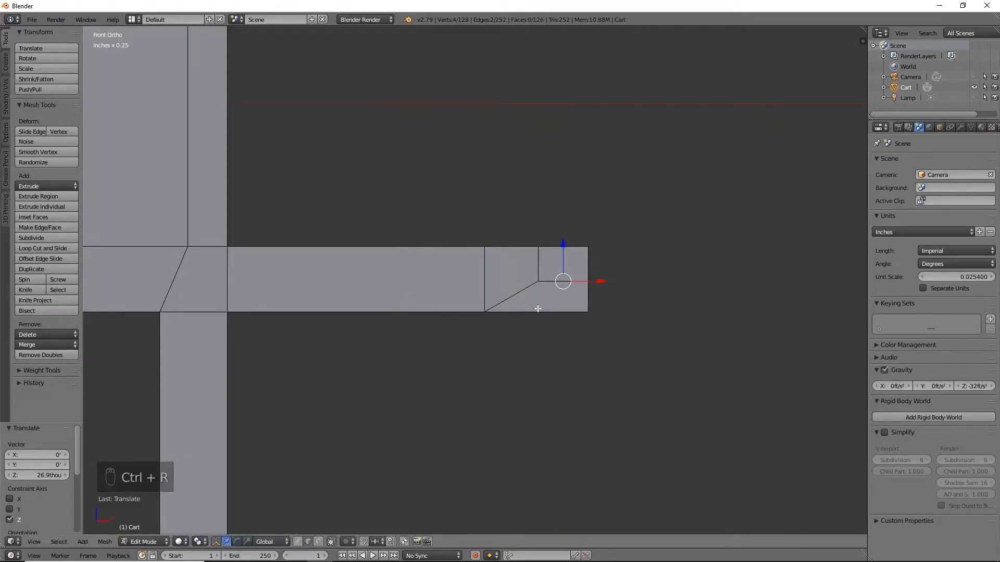
key("z")
mouse_move(550, 286)
middle_mouse_down()
mouse_move(565, 310)
mouse_move(545, 297)
middle_mouse_up()
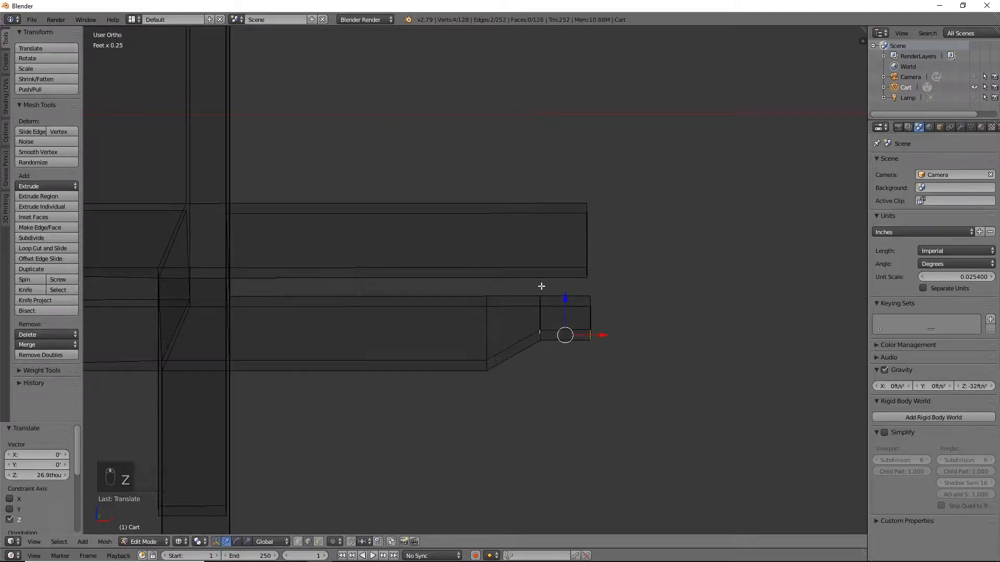
key("ctrl+r")
scroll(473, 243, "up", 1)
left_click(474, 243)
right_click(473, 243)
key("KP_3")
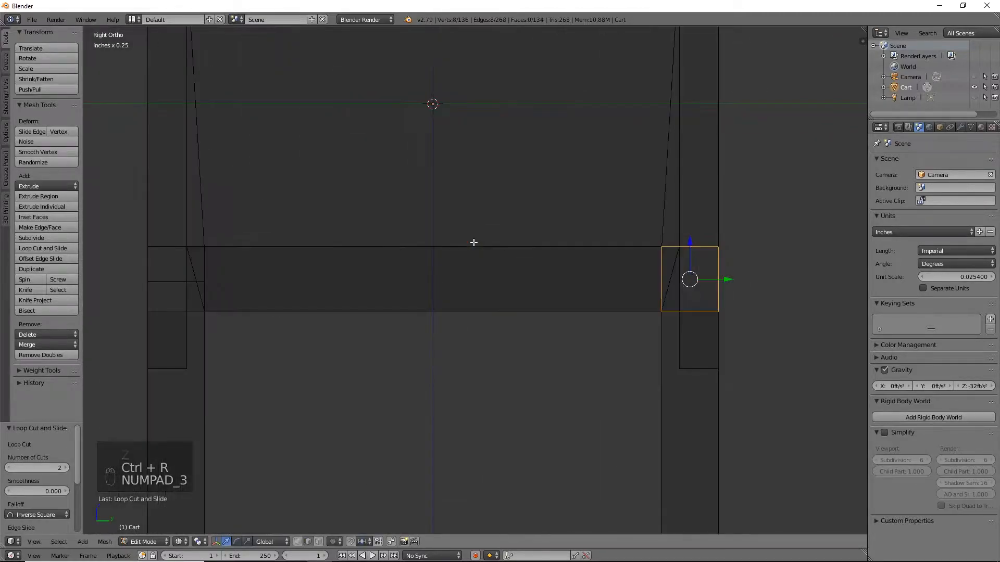
key("KP_1")
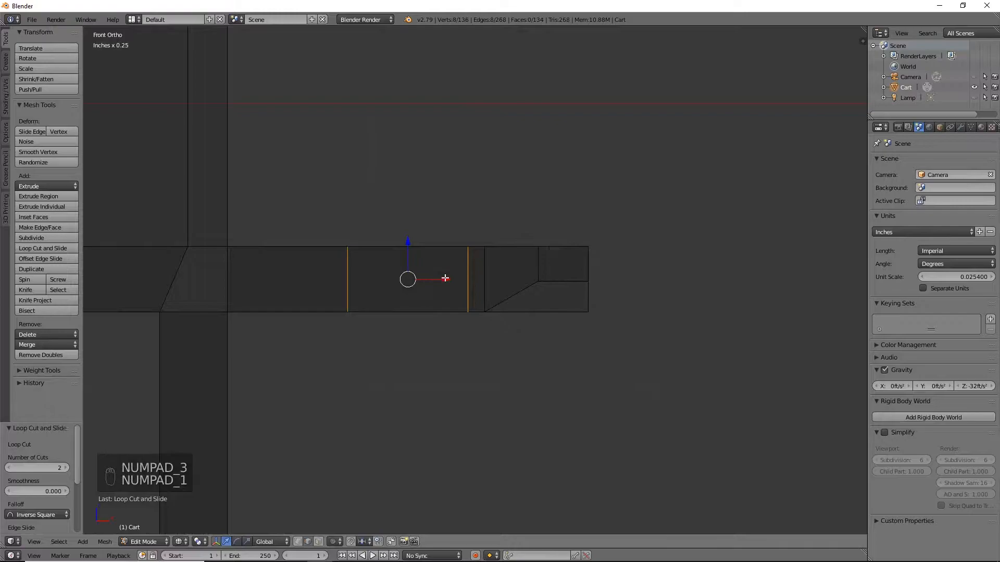
key("g")
left_click(516, 286)
Move the inner loop cut of the positive Y handle about 57.5 thou along X to align with the other handle's inner cut
middle_click_drag(515, 284, 453, 246)
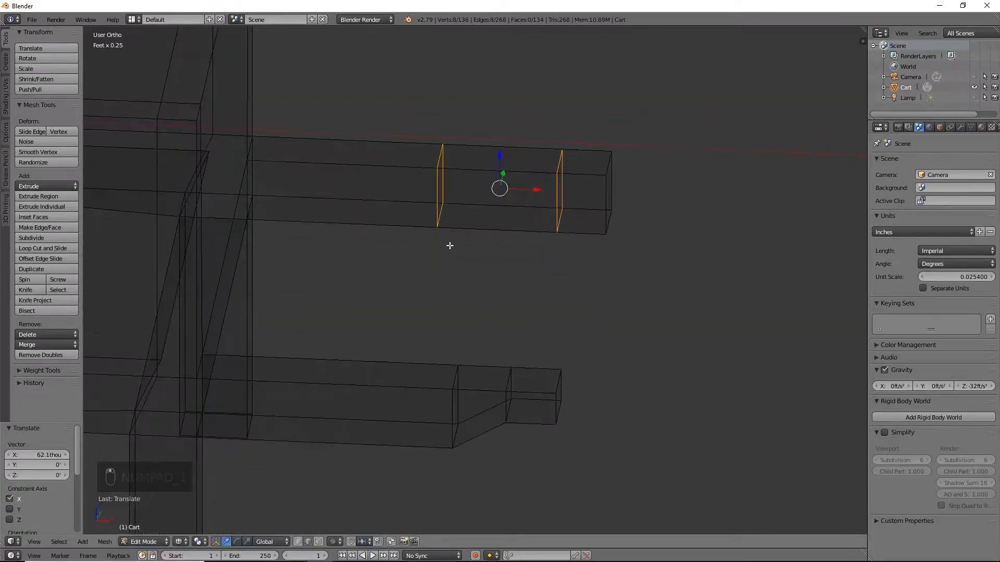
right_click(436, 213, "alt")
key("KP_1")
left_click_drag(457, 281, 523, 289)
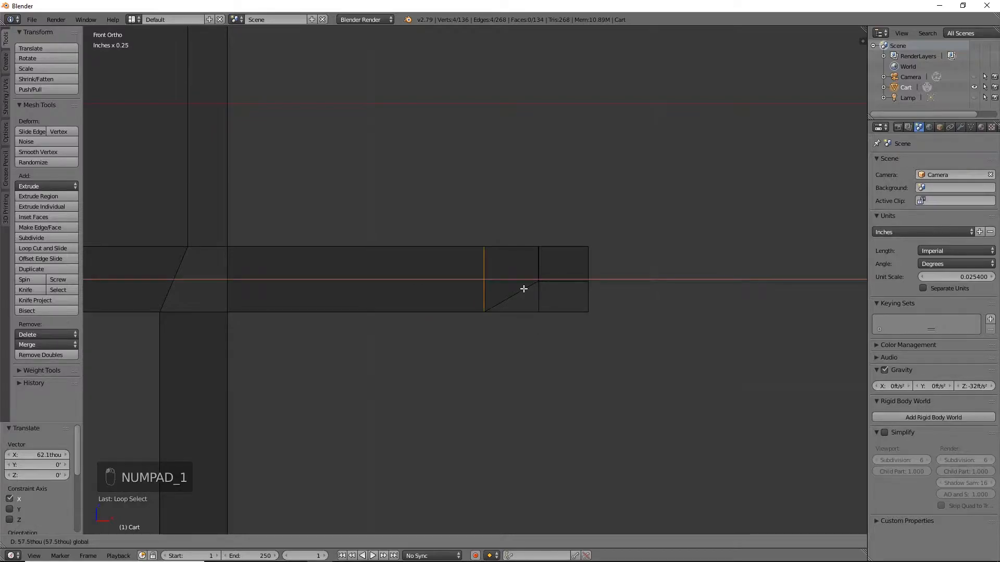
left_click(524, 289)
Raise the two bottom edges at the tip of the positive Y handle along Z to match the other handle's grip height
middle_click_drag(622, 346, 614, 350)
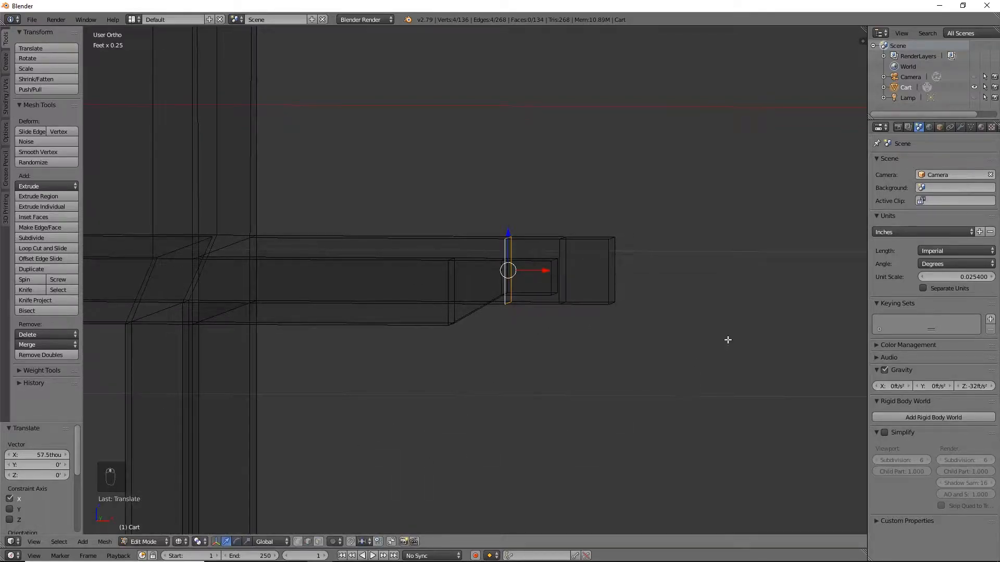
middle_click_drag(728, 340, 674, 335)
right_click(671, 335)
right_click(663, 335)
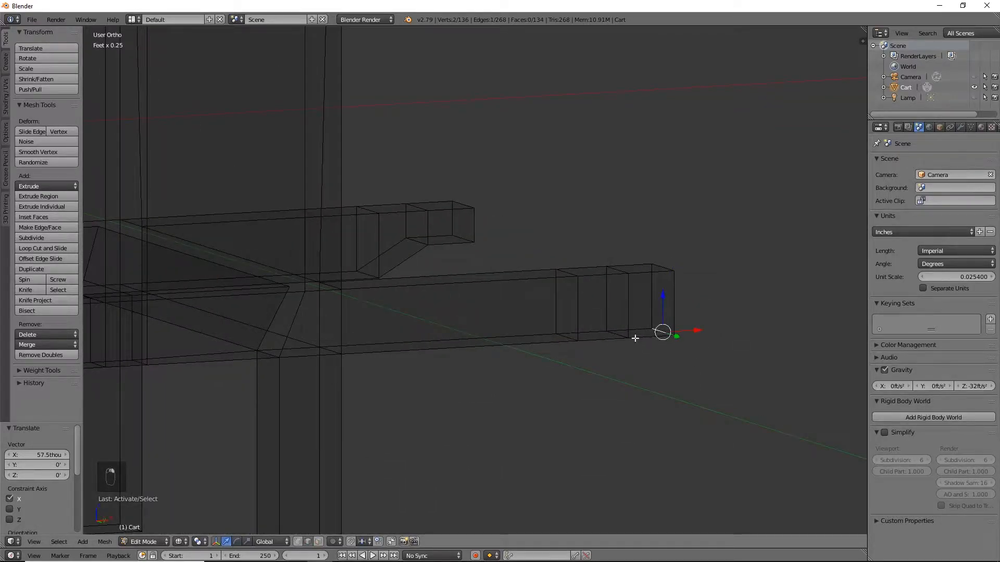
right_click(620, 334, "shift")
key("KP_1")
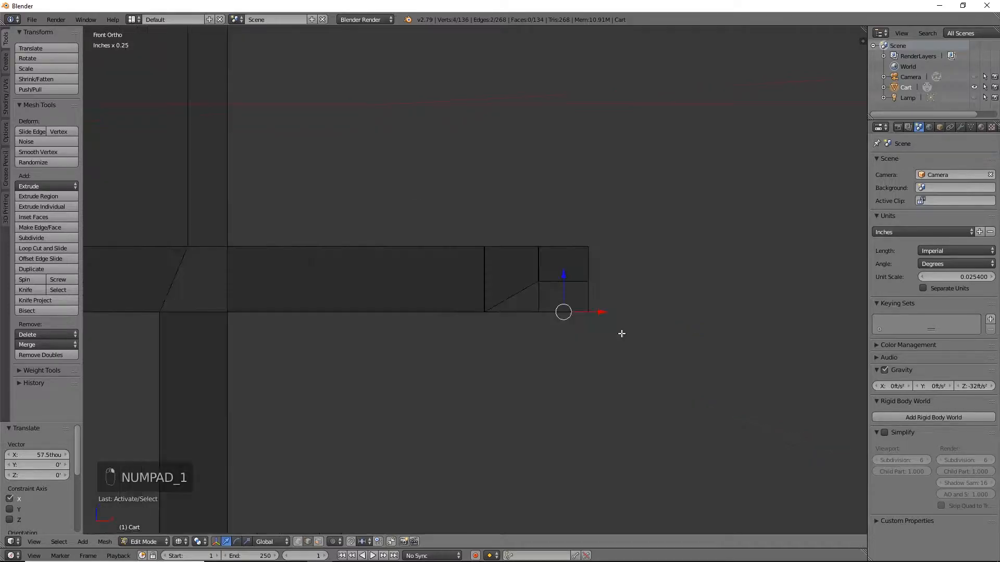
key("g")
key("z")
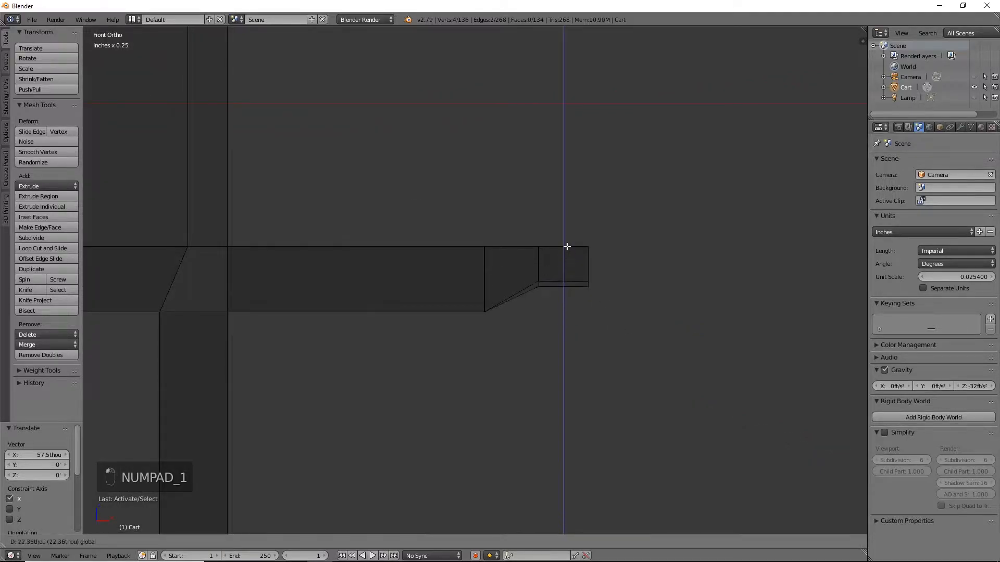
left_click_drag(566, 242, 567, 241)
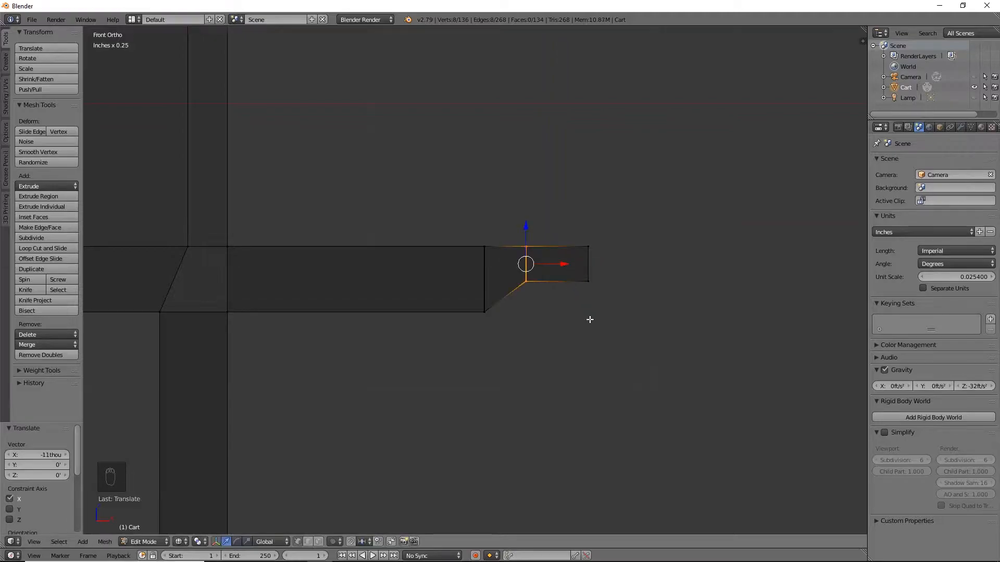
Shift the outer loop cuts of both handles about 4.09 thou outward along X, deselect everything and return to solid shading
scroll(587, 319, "down", 6)
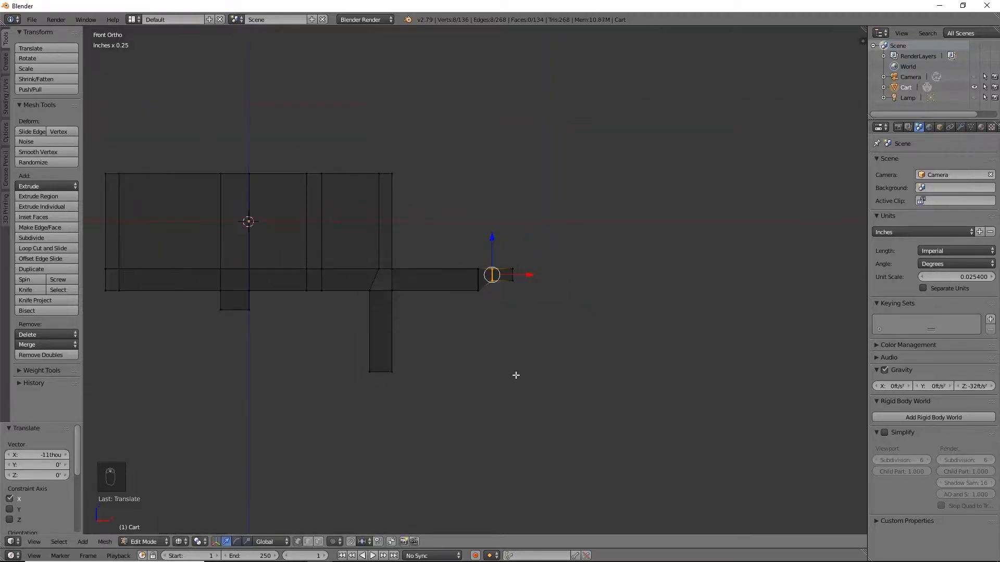
middle_click_drag(544, 329, 575, 320, "shift")
left_click_drag(564, 265, 568, 276)
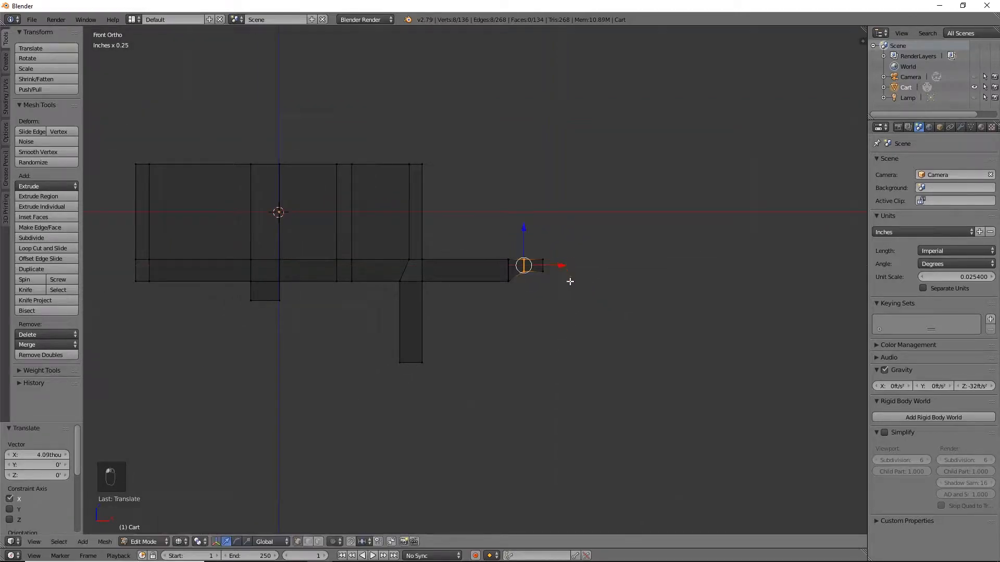
key("a")
scroll(562, 353, "down", 1)
key("z")
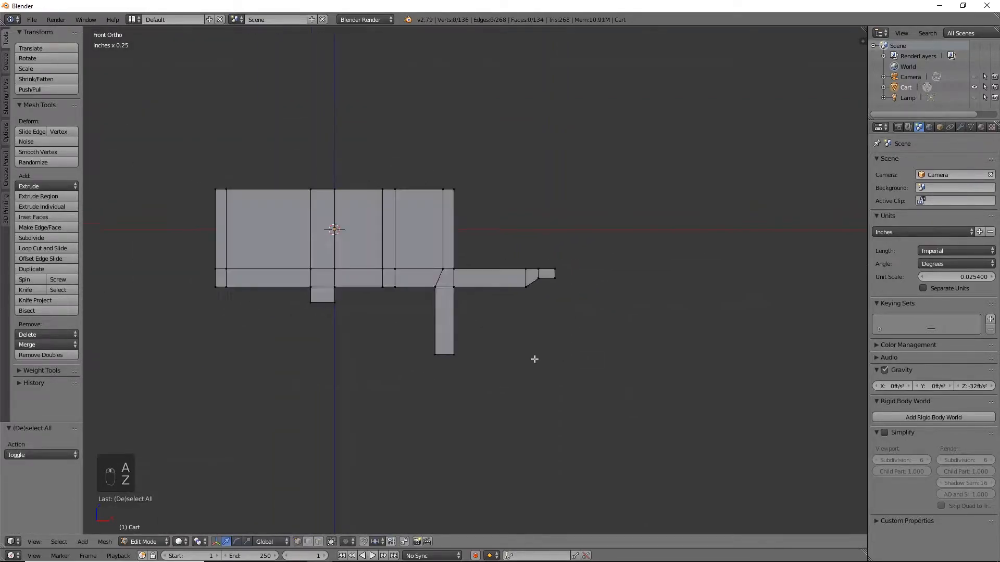
Try adding two lengthwise loop cuts through the middle of the cart body and scaling them together along Y by about 0.656
key("z")
mouse_move(534, 359)
middle_mouse_down()
mouse_move(674, 314)
mouse_move(627, 350)
middle_mouse_up()
key("z")
middle_click_drag(584, 308, 478, 264)
key("ctrl+r")
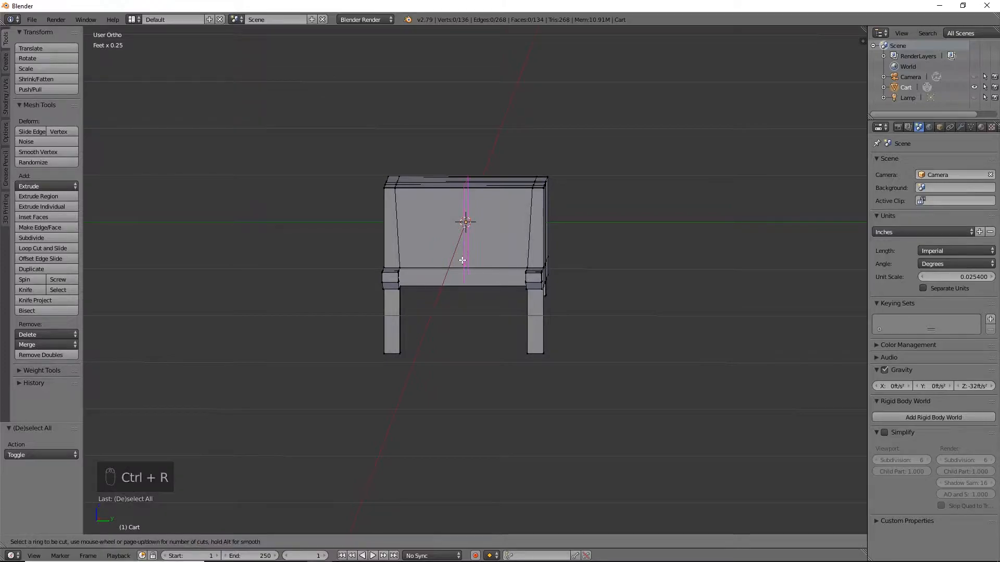
scroll(462, 260, "up", 1)
left_click(462, 260)
right_click(462, 261)
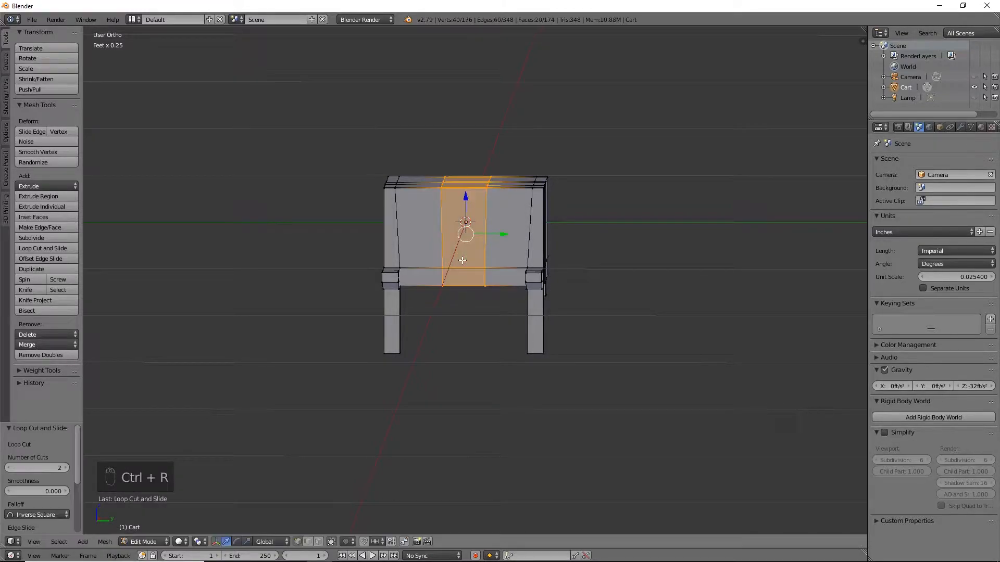
key("s")
key("y")
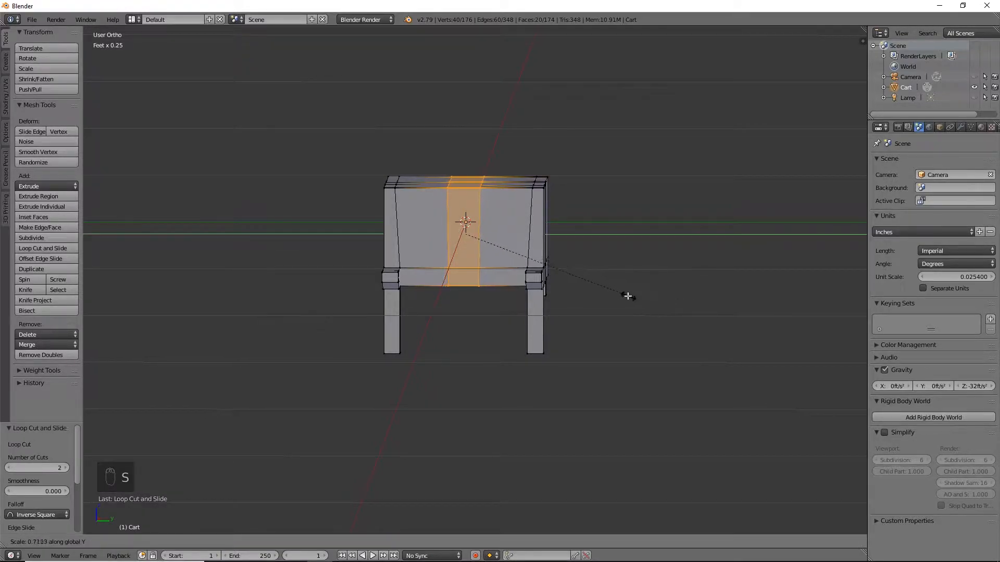
left_click(615, 293)
Scale the end face's two upper inner vertices together along Y so they align vertically with the lower inner vertices
scroll(604, 234, "up", 3)
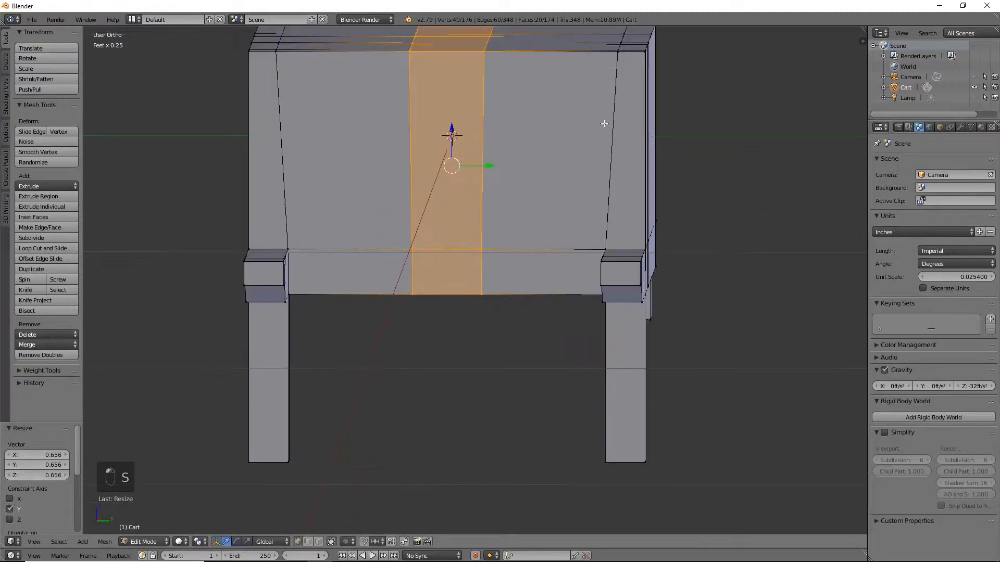
right_click(610, 229)
right_click(253, 226, "shift")
key("s")
key("x")
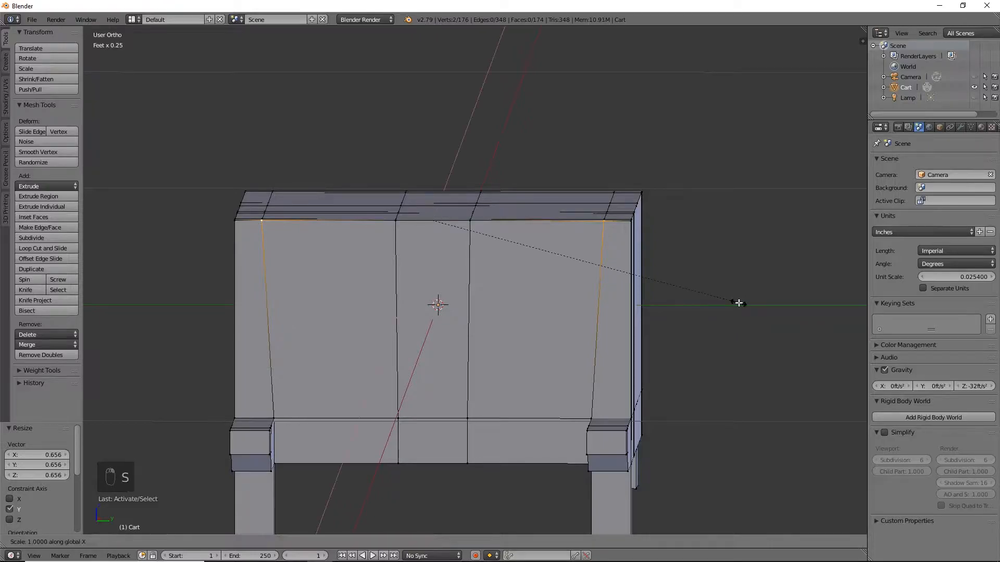
right_click(631, 268)
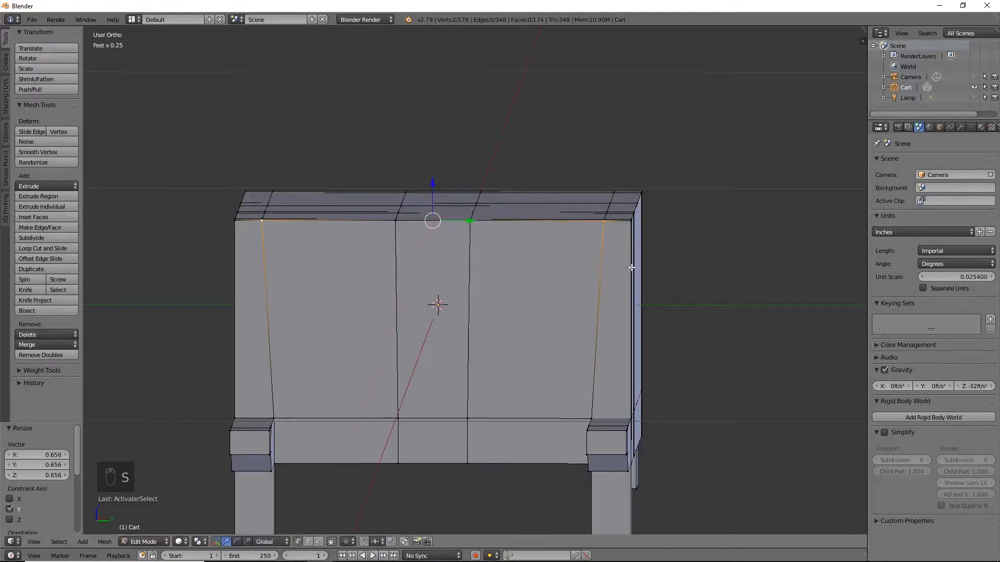
key("KP_1")
key("KP_3")
key("s")
key("y")
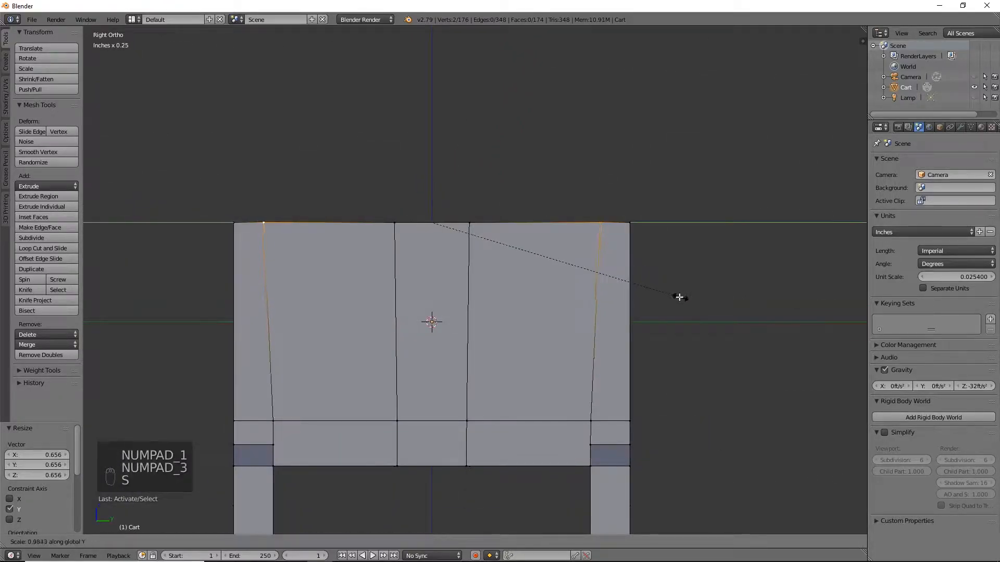
Add two lengthwise loop cuts through the middle of the cart body and scale them together along Y by 0.380
key("s")
key("y")
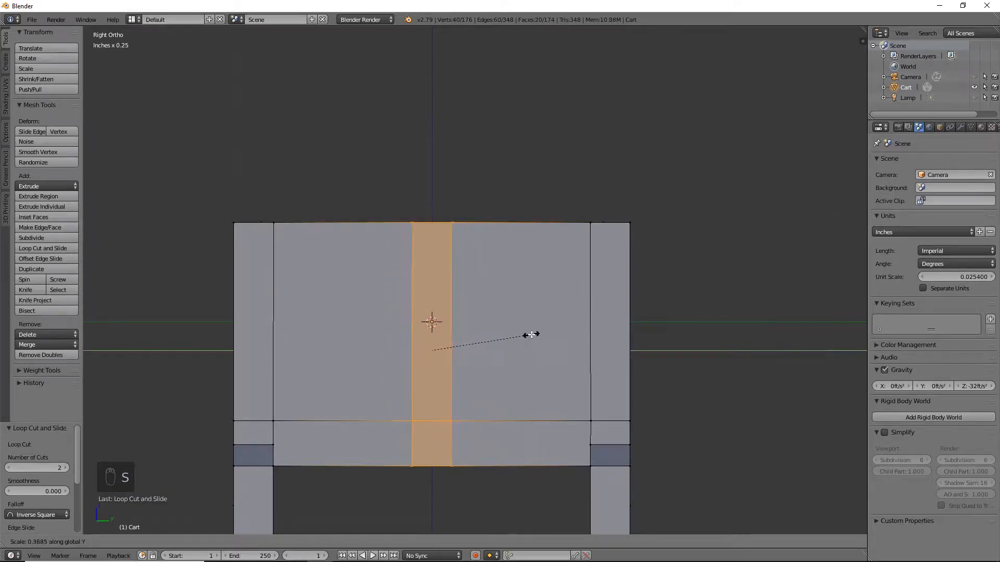
left_click(536, 337)
Add a horizontal loop cut around the cart body and slide it up near the upper edge
key("ctrl+r")
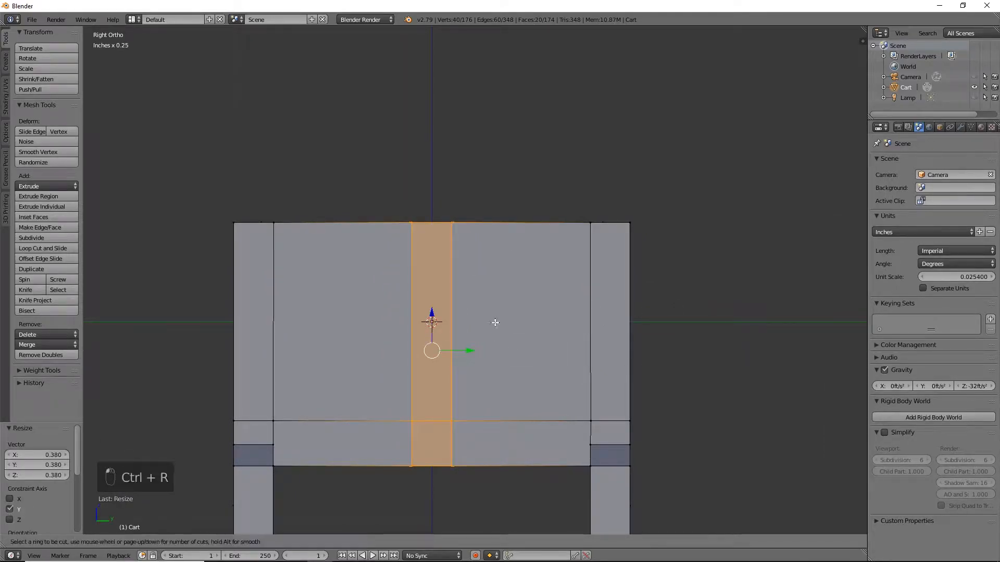
left_click(432, 320)
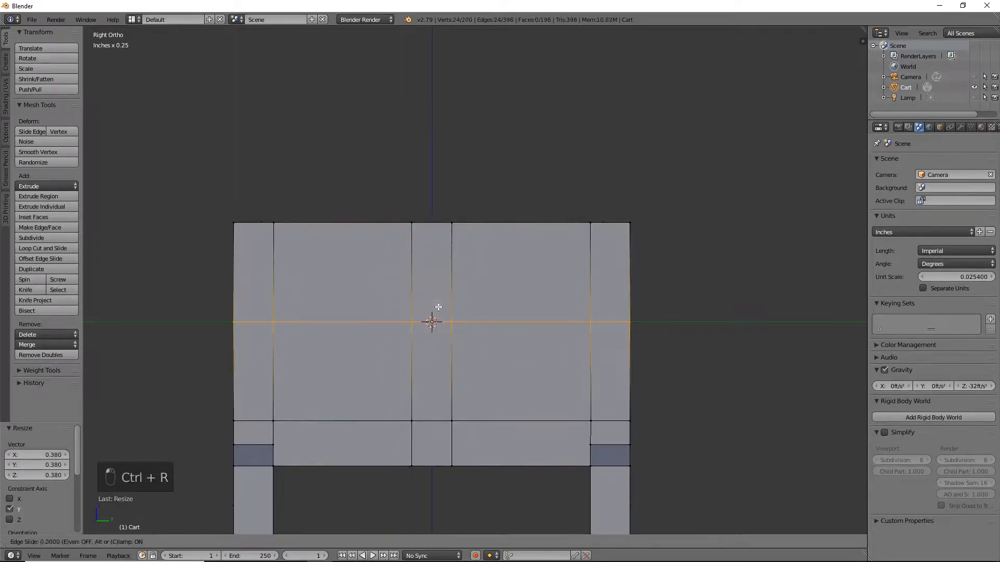
left_click(441, 241)
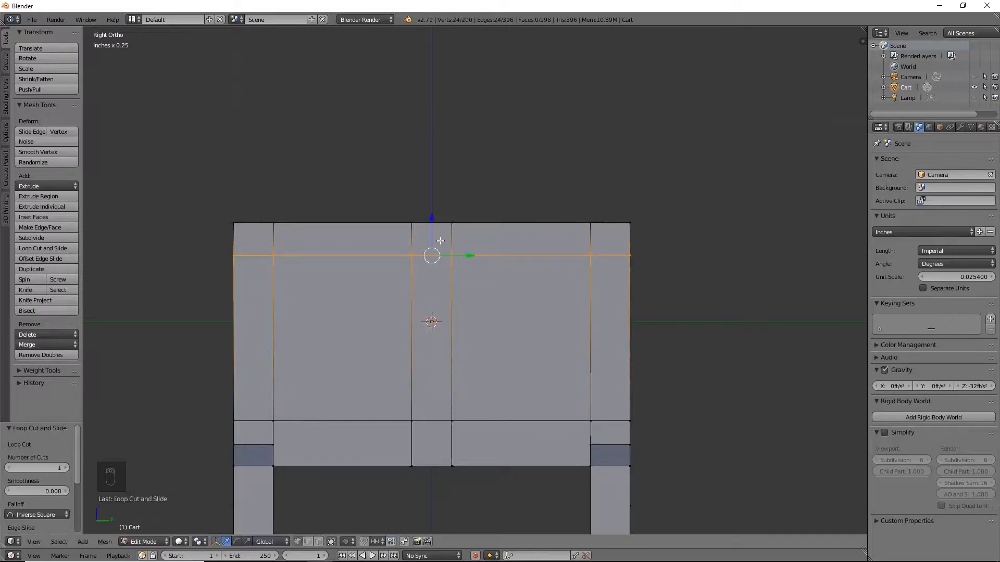
Switch to face selection and select the two large panel faces on each end of the cart body
left_click(318, 541)
right_click(344, 328)
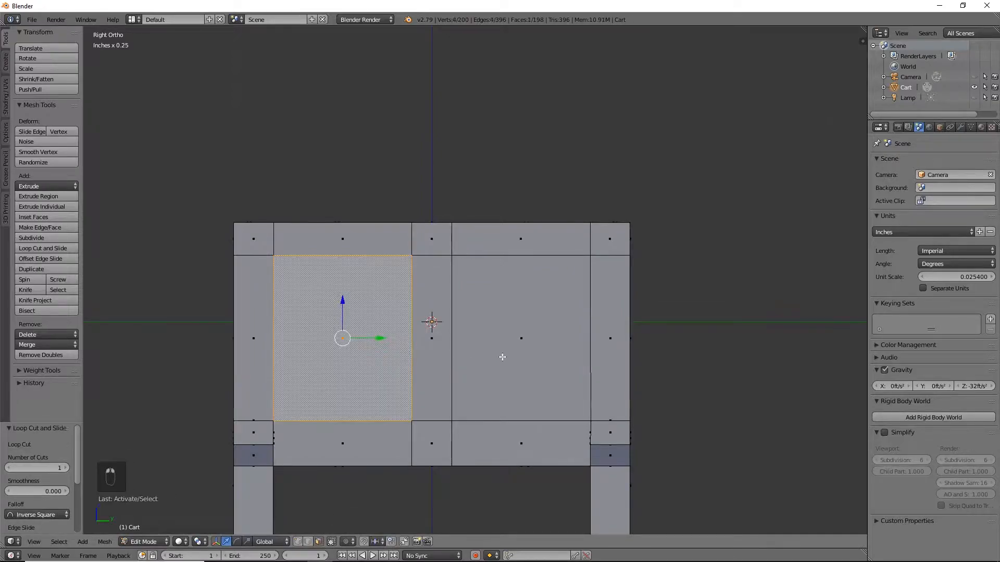
right_click(501, 358, "shift")
middle_click_drag(283, 337, 370, 348)
scroll(370, 348, "down", 5)
middle_click_drag(308, 344, 434, 350)
right_click(440, 335, "shift")
right_click(380, 318, "shift")
key("KP_7")
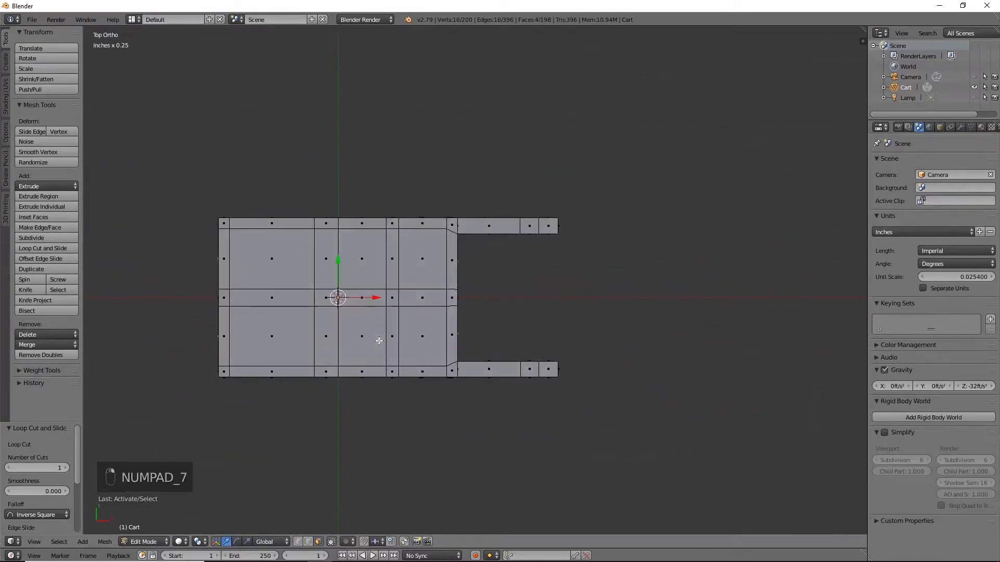
middle_click_drag(337, 319, 495, 285, "shift")
scroll(446, 317, "up", 5)
scroll(454, 297, "down", 1)
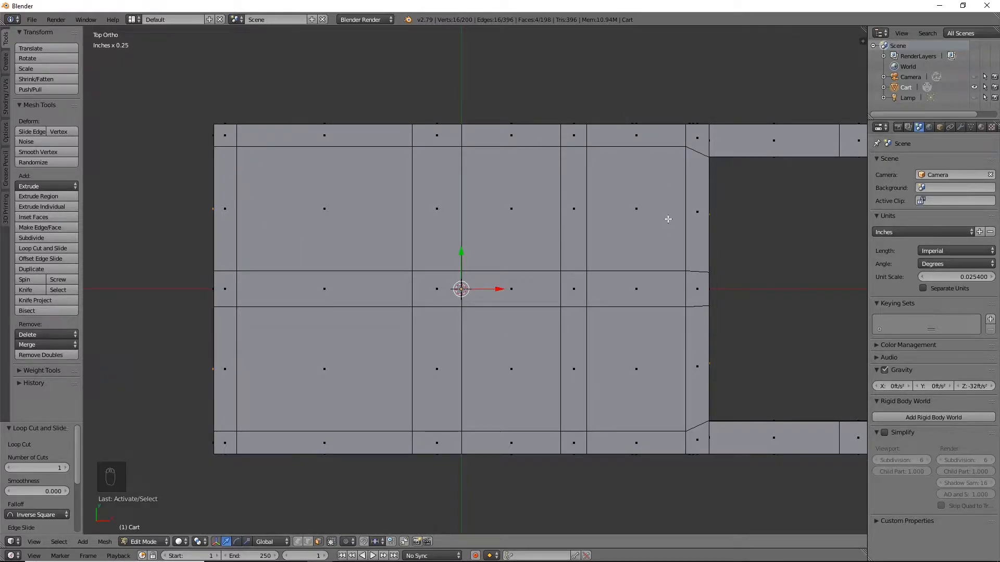
Hollow the cart body by extruding all inner top faces inside the rim about 220 thou downward along Z
key("a")
key("b")
left_click_drag(536, 282, 649, 376)
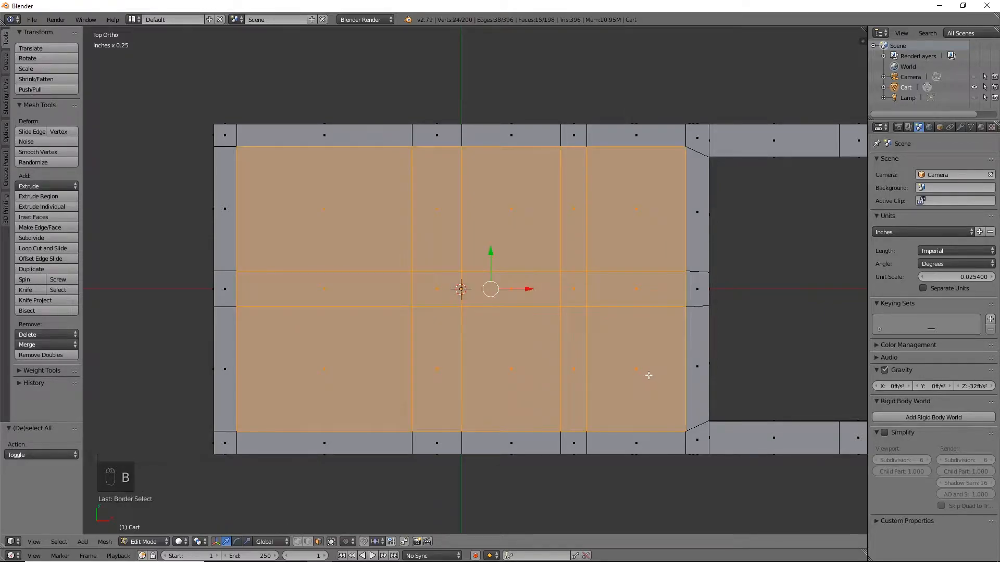
key("KP_1")
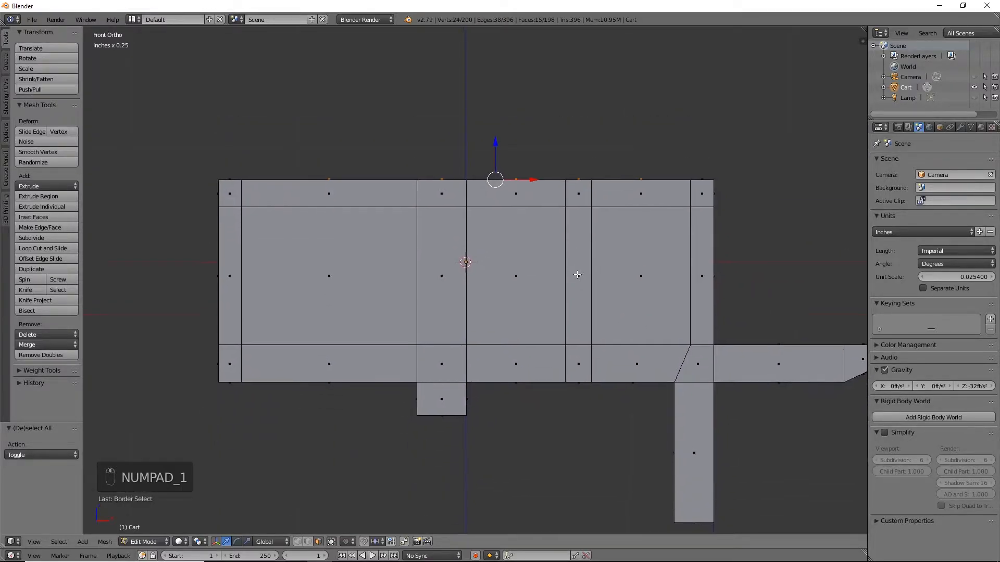
key("z")
key("e")
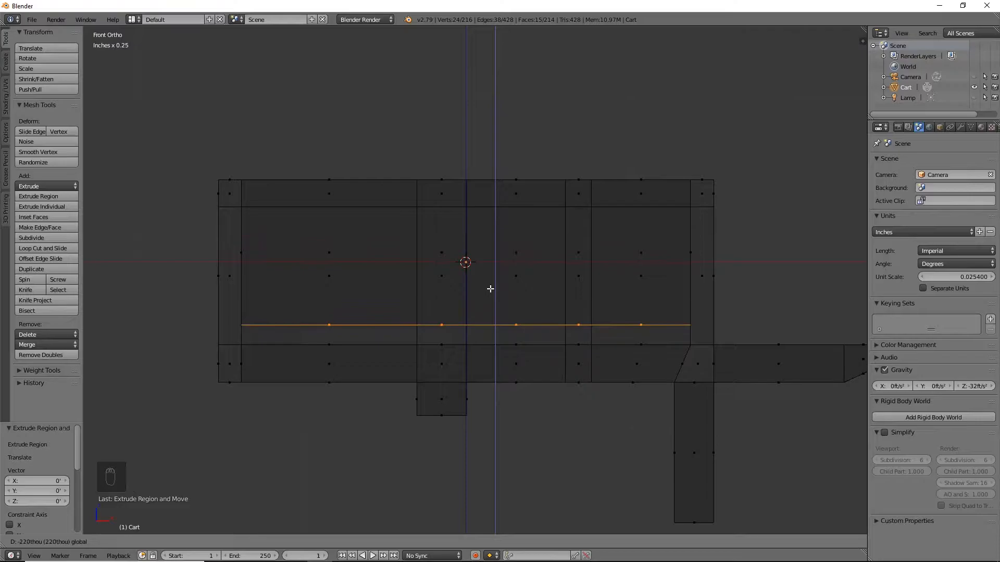
left_click(489, 290)
key("z")
Recess the two large panels on each end of the cart by extruding them in place and scaling them along X by 0.956
middle_click_drag(490, 290, 501, 233)
right_click(312, 283)
right_click(227, 273, "shift")
middle_click_drag(571, 280, 451, 302)
right_click(559, 303, "shift")
right_click(661, 307, "shift")
middle_click_drag(661, 307, 471, 335)
key("KP_7")
scroll(519, 307, "up", 2, "shift")
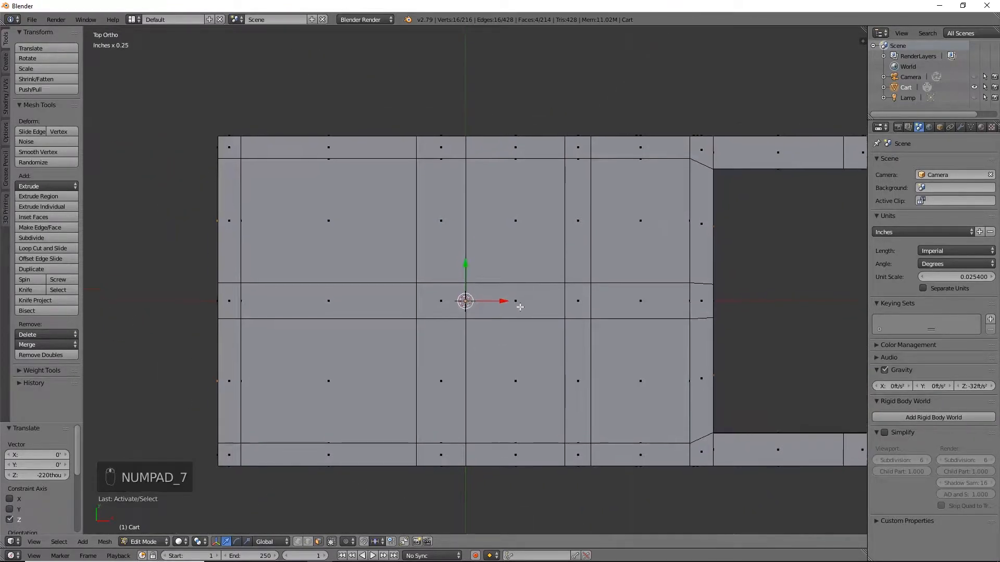
key("z")
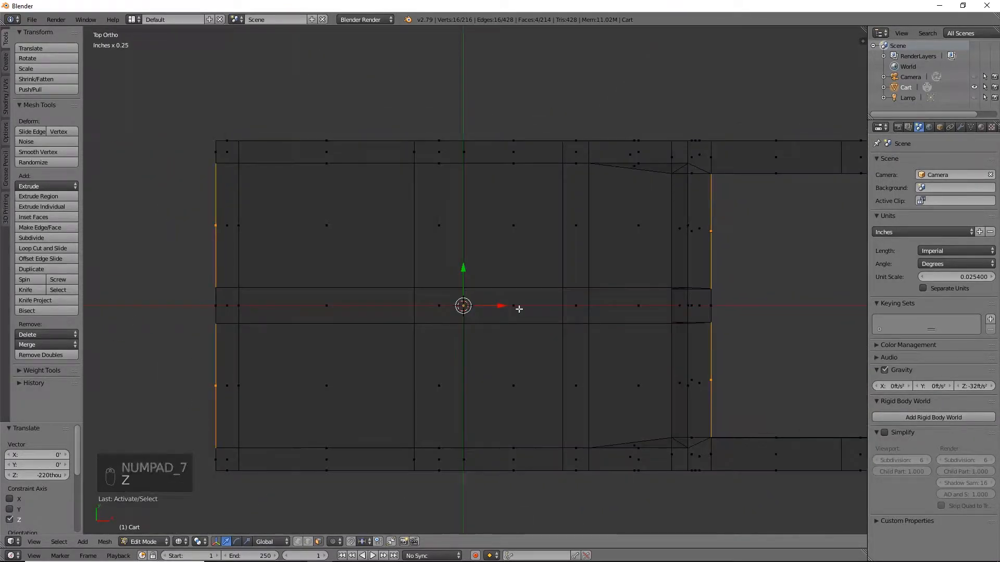
key("e")
right_click(519, 309)
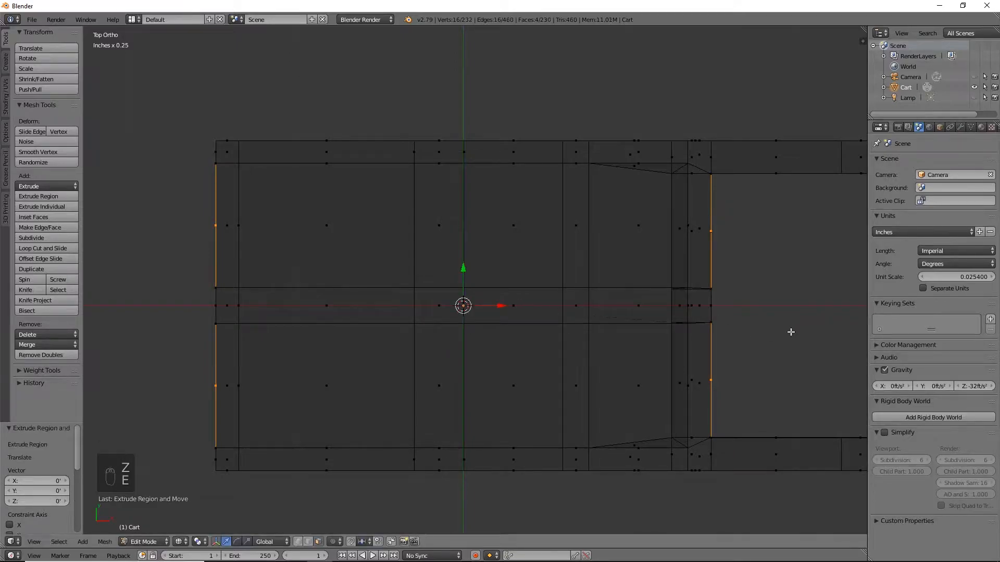
key("s")
key("x")
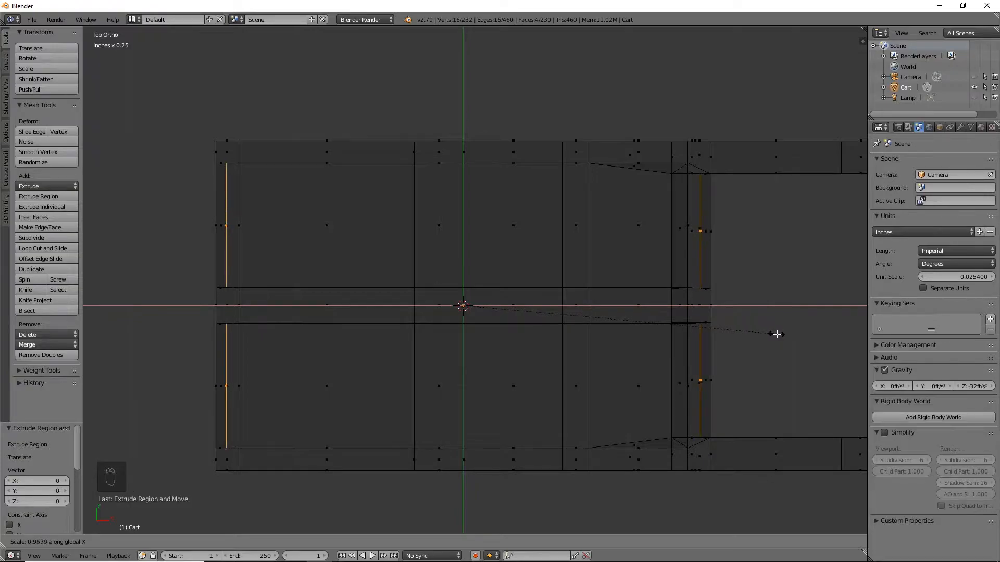
left_click(776, 334)
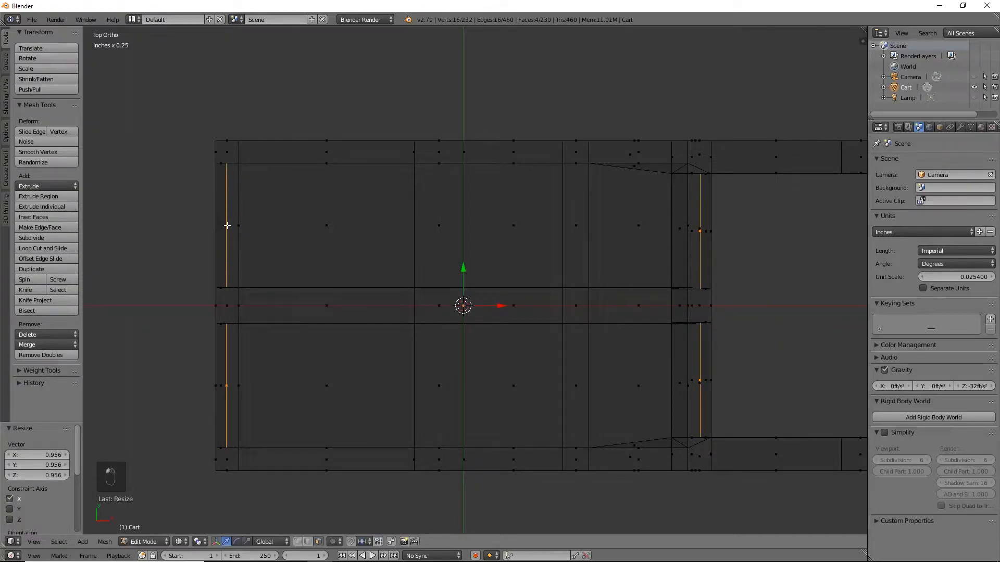
middle_click_drag(560, 439, 549, 297)
key("z")
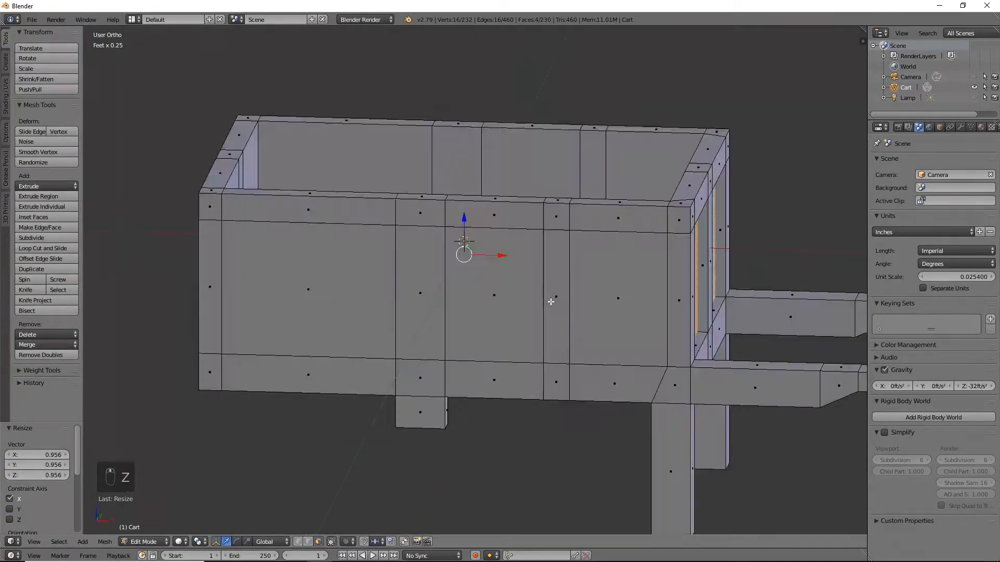
Recess the three large panels on each long side by extruding them in place and scaling them along Y by 0.931
right_click(619, 301)
right_click(477, 314, "shift")
right_click(359, 300, "shift")
middle_click_drag(500, 196, 540, 284)
right_click(541, 286, "shift")
right_click(593, 294, "shift")
right_click(753, 293, "shift")
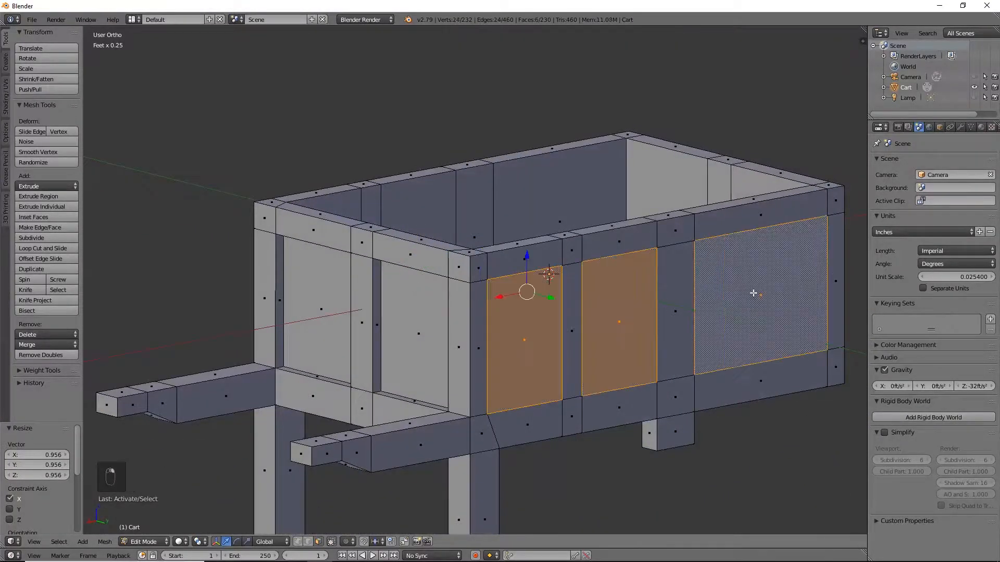
key("KP_7")
scroll(699, 268, "up", 1, "shift")
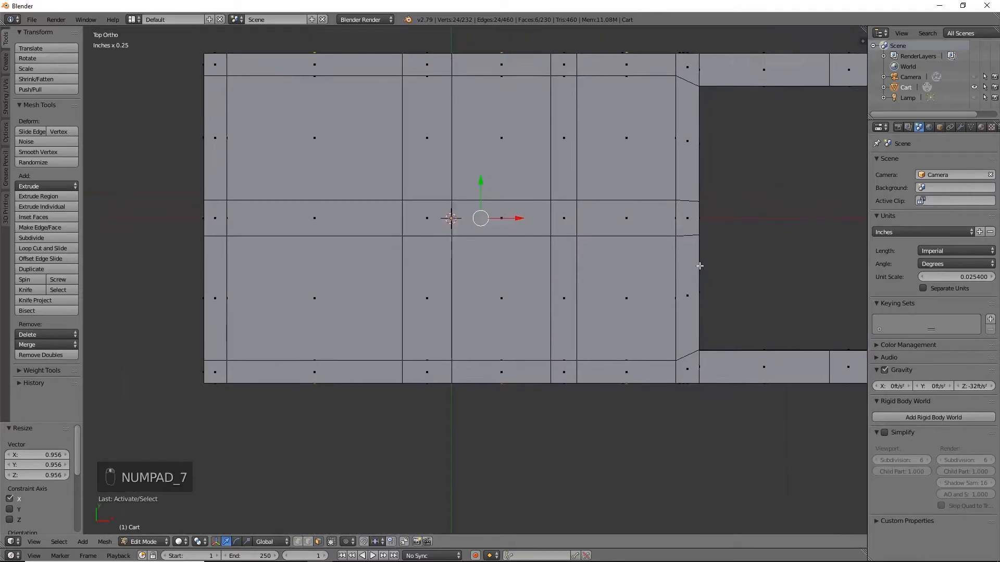
key("a")
key("a")
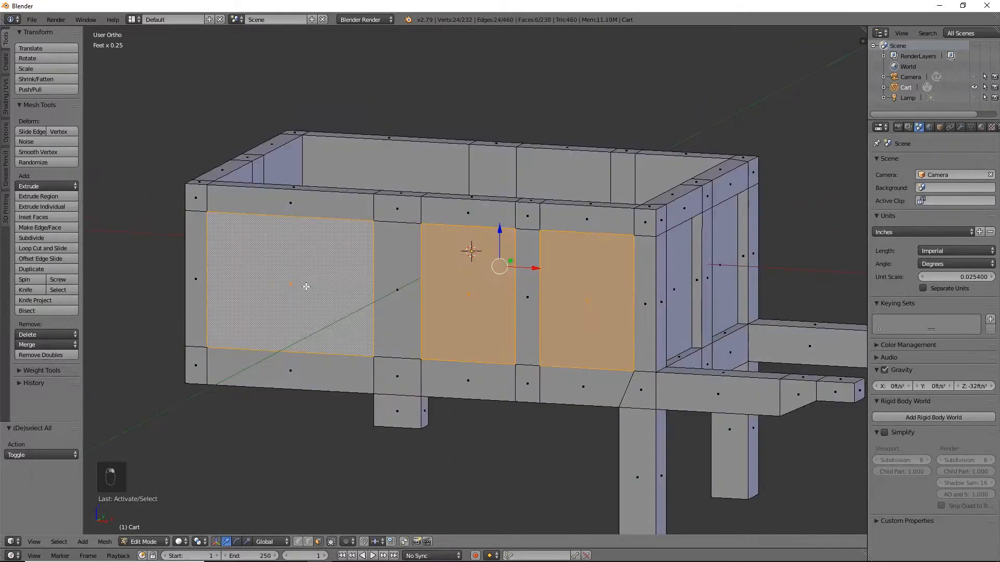
key("KP_7")
middle_click_drag(283, 203, 318, 247, "shift")
key("z")
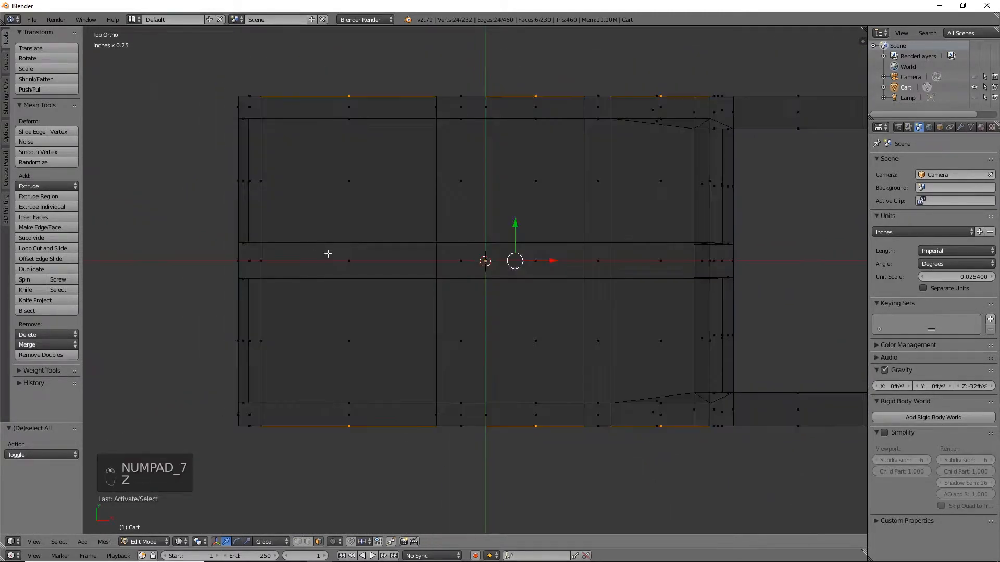
key("e")
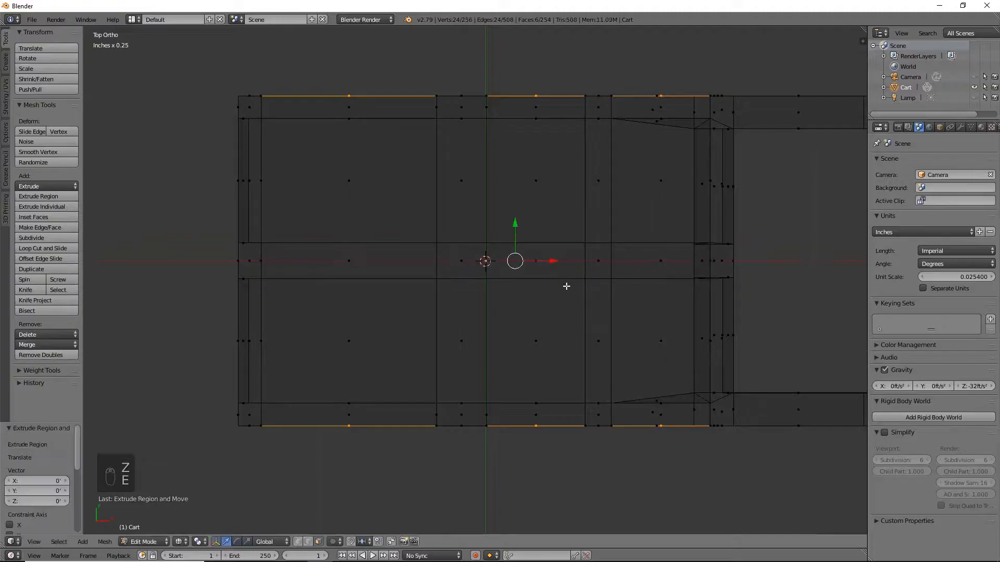
key("s")
key("y")
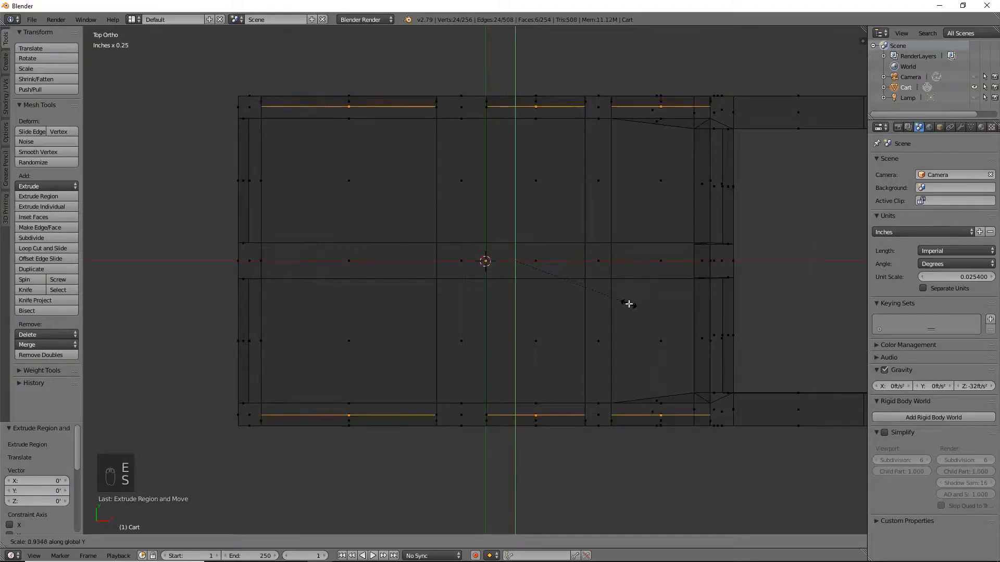
left_click(627, 306)
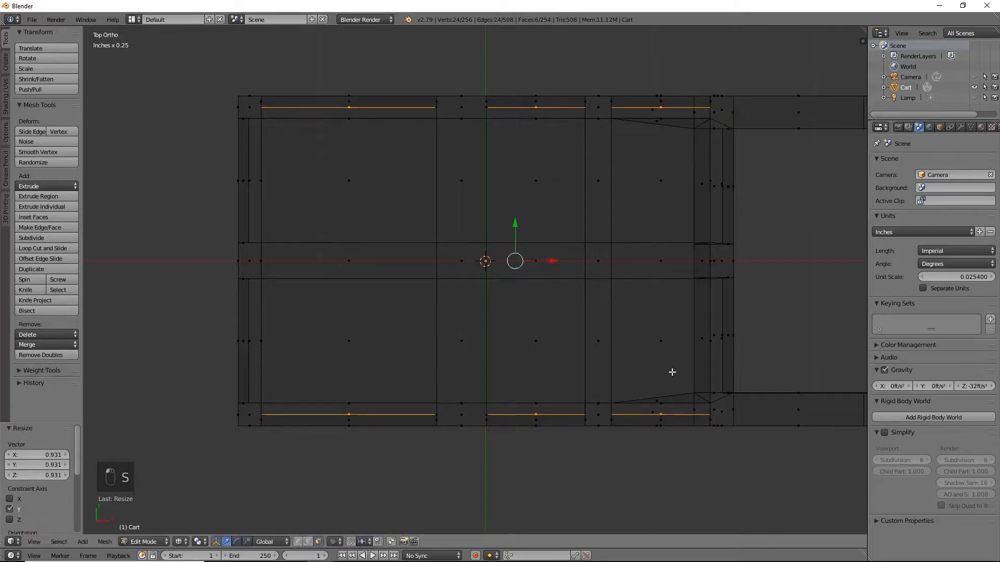
key("z")
Examine the recessed side and end panels from several angles, comparing Object Mode with Edit Mode
middle_click_drag(659, 410, 618, 297)
key("Tab")
middle_click_drag(632, 372, 698, 269)
key("Tab")
key("Tab")
key("Tab")
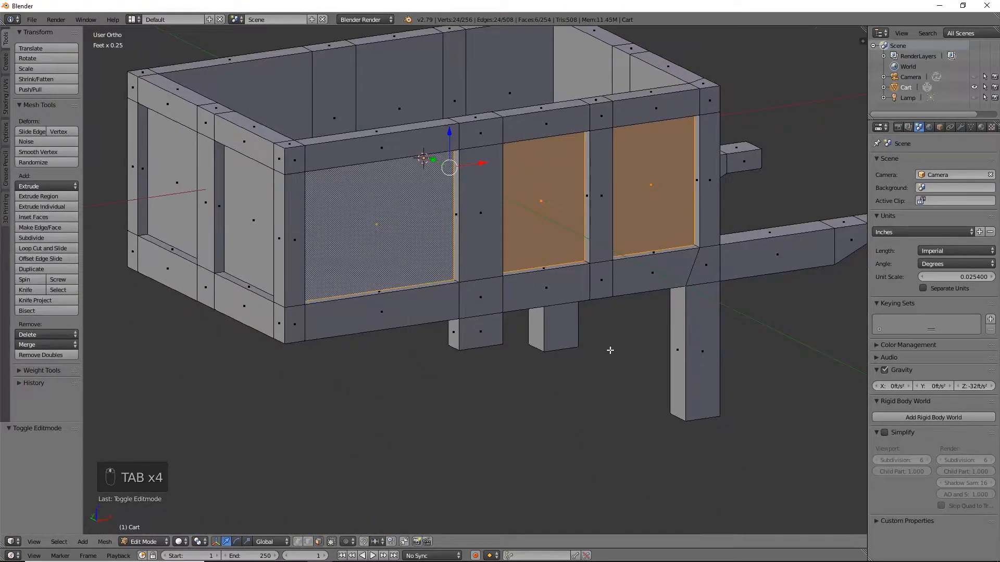
middle_click_drag(547, 359, 542, 339)
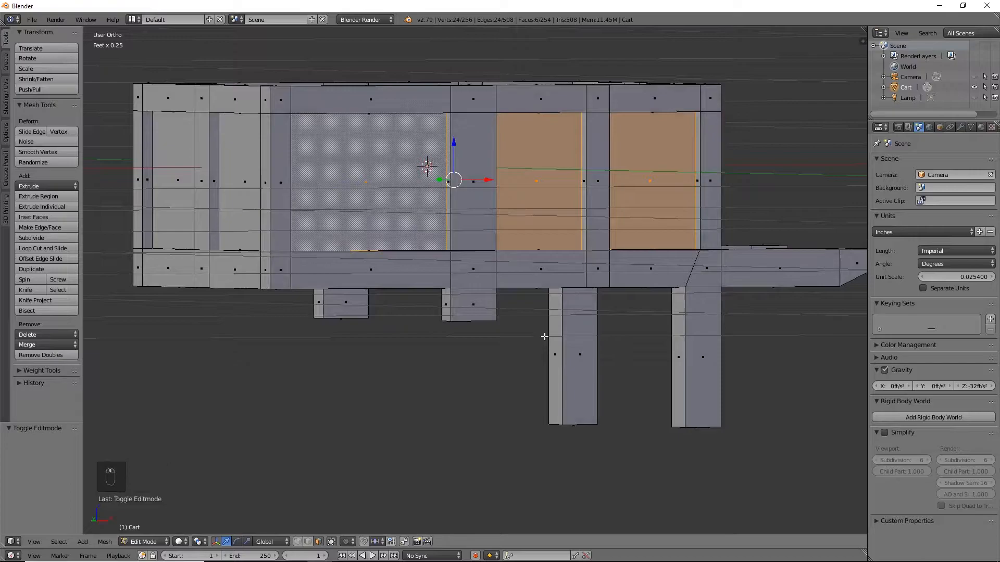
Add a cylinder mesh in Object Mode and rotate it 90° in the right view so it lies along Y
key("Tab")
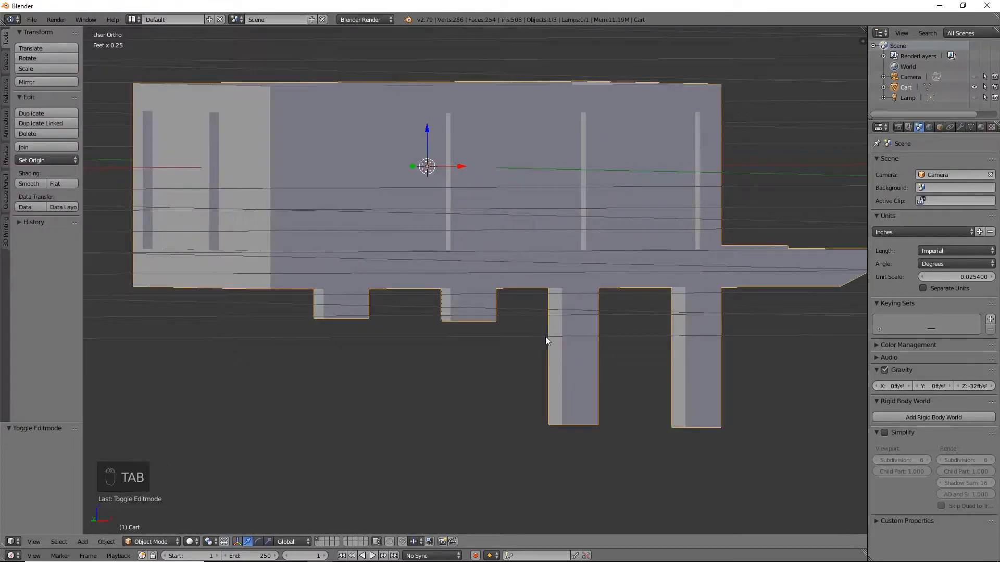
key("shift+a")
mouse_move(546, 337)
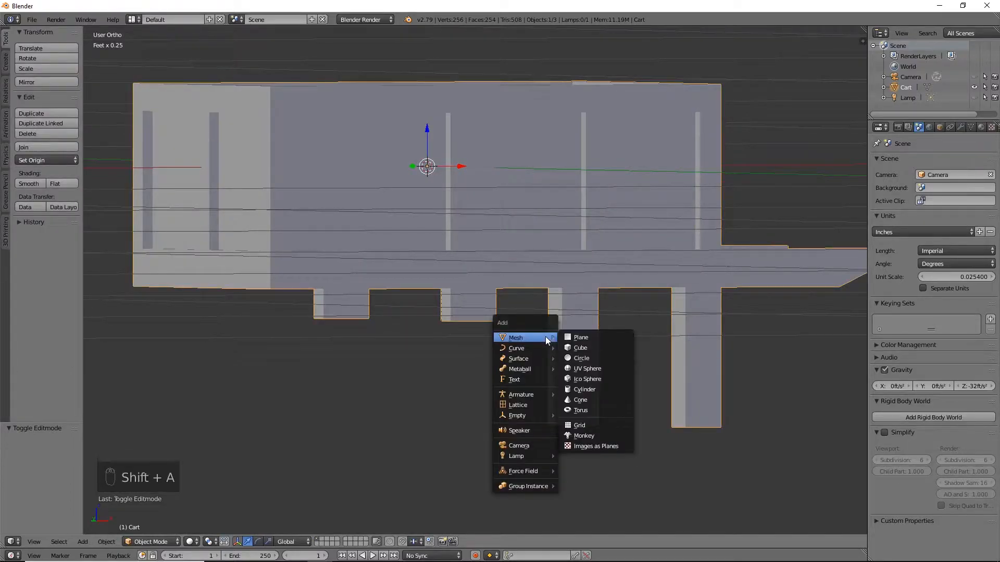
left_click(589, 392)
scroll(616, 304, "down", 5)
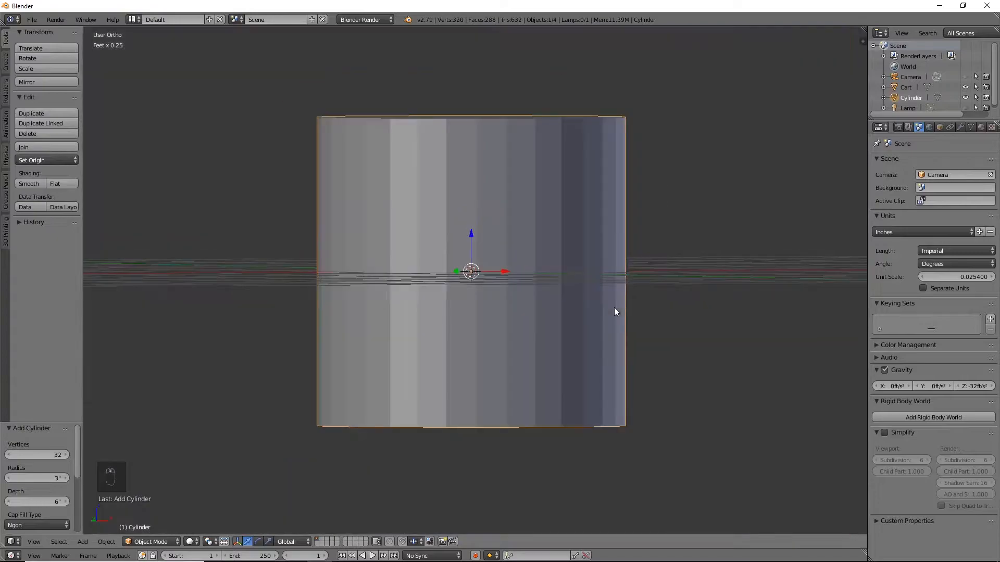
scroll(614, 307, "down", 3)
middle_click_drag(614, 307, 589, 339)
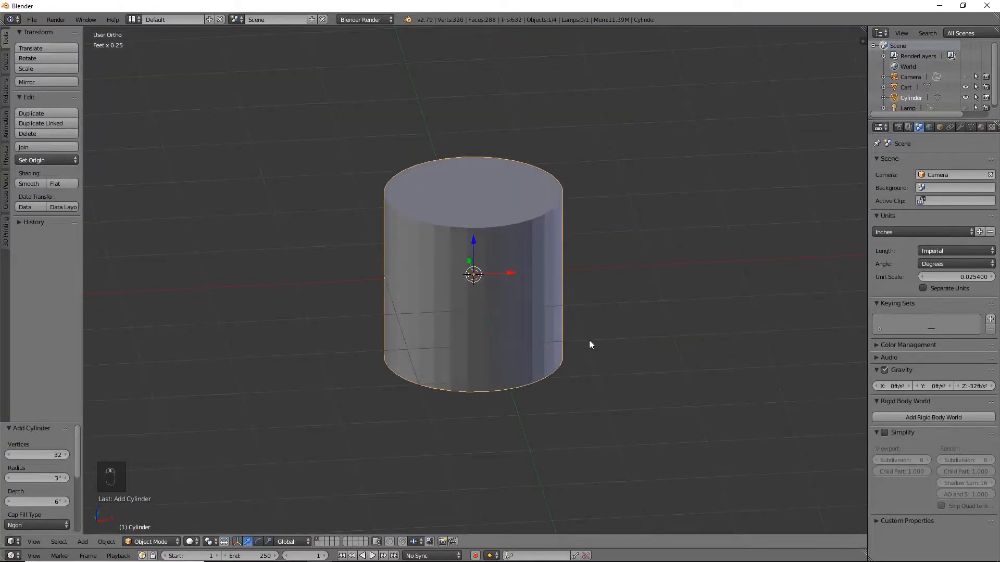
key("KP_3")
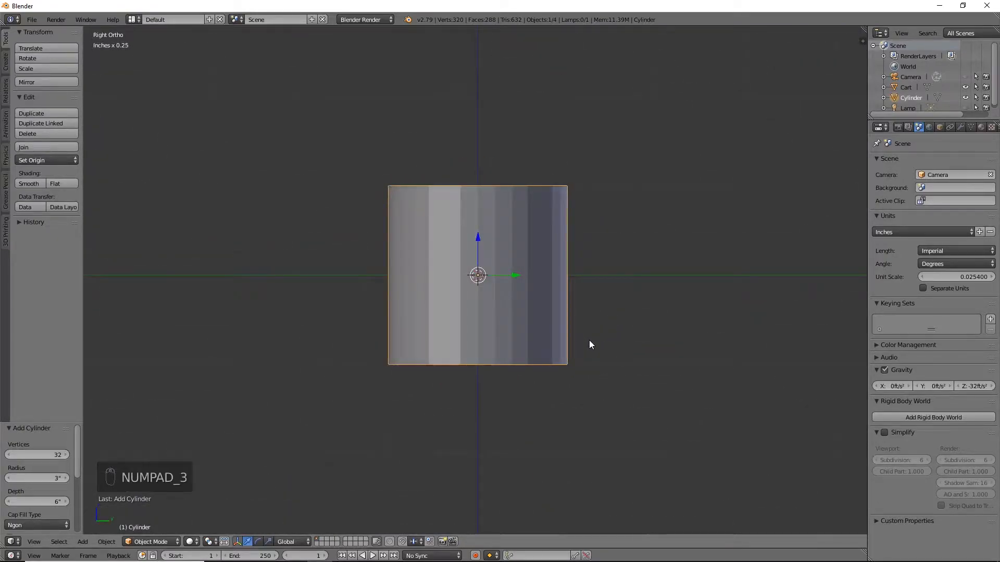
type("r90")
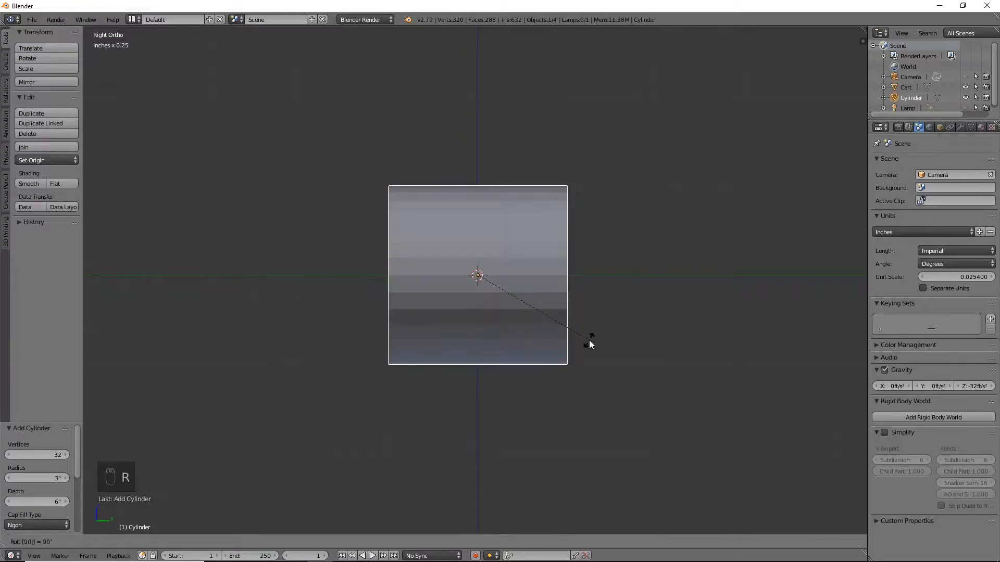
key("Return")
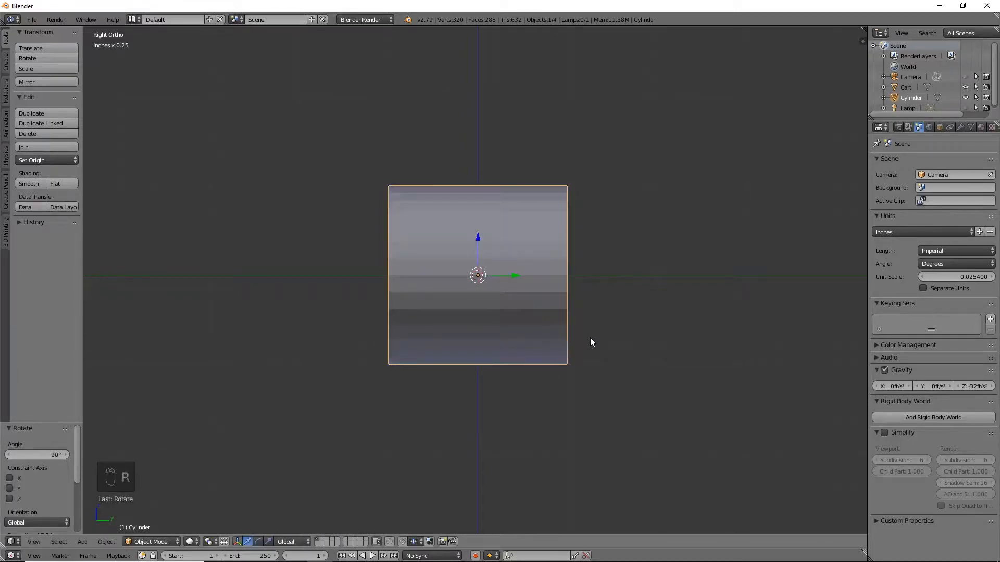
Scale the cylinder down uniformly to about 0.05 of its size and adjust its length along Y
key("s")
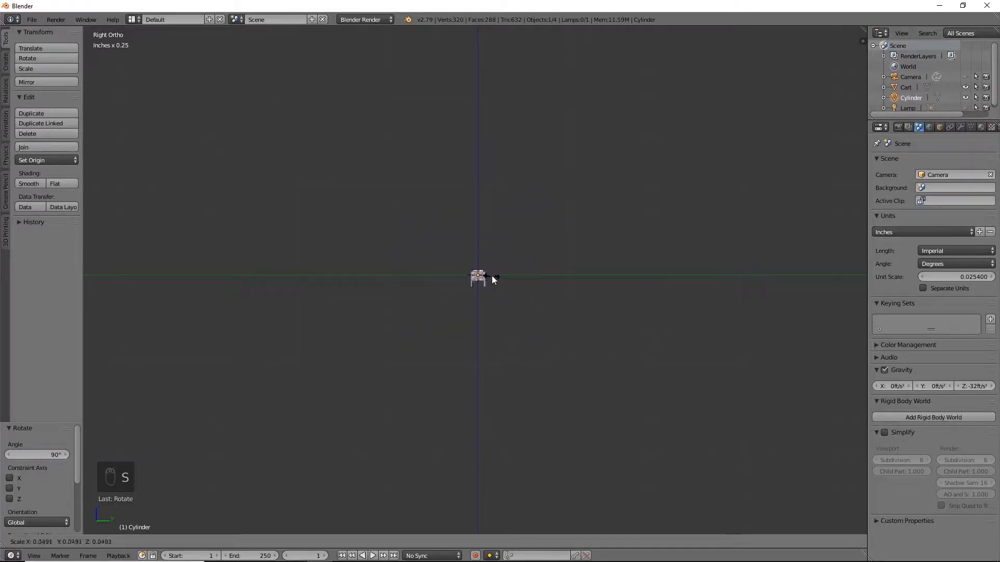
left_click(491, 276)
key("s")
key("y")
left_click(750, 365)
Lower the cylinder along Z to the support blocks under the cart and resize it to a slimmer axle
scroll(478, 268, "up", 12)
key("s")
key("z")
key("g")
key("z")
left_click(483, 344)
key("s")
key("y")
key("s")
left_click(486, 343)
Shift the axle by about -36.3 thou in X and -10.2 thou in Z onto the support block, then scale it down uniformly
key("KP_1")
key("g")
left_click(586, 297)
key("s")
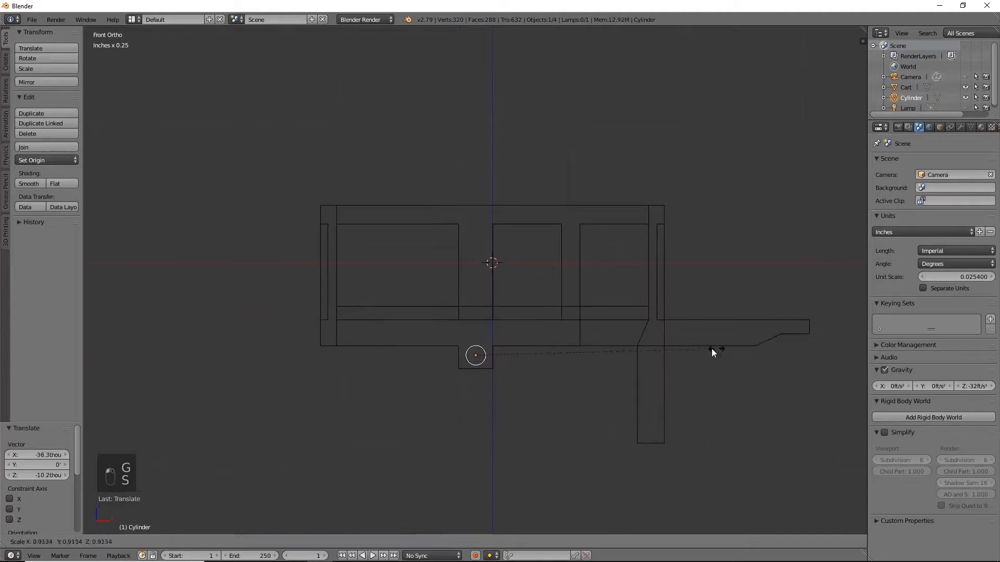
left_click(651, 348)
Lengthen the axle along Y by a factor of 1.663 so it protrudes beyond both support blocks, and return to solid shading
key("KP_3")
key("s")
key("y")
left_click(599, 389)
key("z")
mouse_move(598, 389)
middle_mouse_down()
mouse_move(645, 362)
mouse_move(715, 360)
mouse_move(752, 383)
mouse_move(815, 397)
mouse_move(502, 364)
mouse_move(601, 362)
mouse_move(579, 395)
mouse_move(509, 367)
middle_mouse_up()
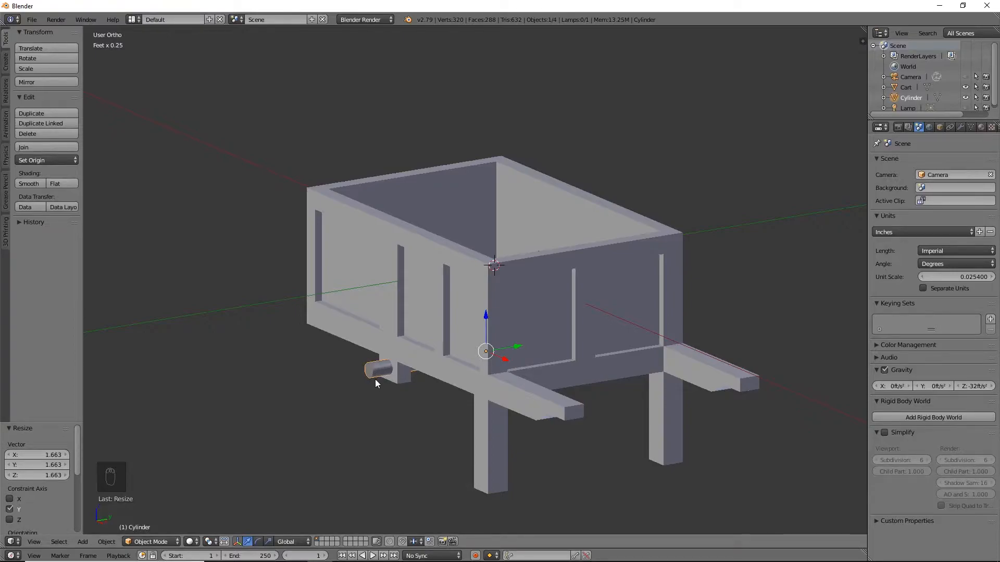
Rename the cylinder object as Axle
middle_click_drag(376, 377, 519, 295)
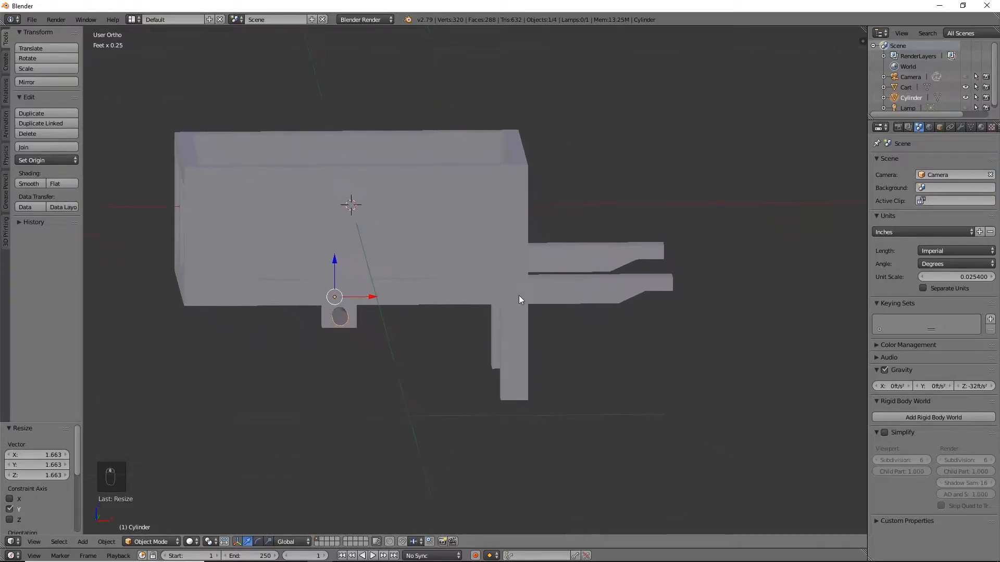
double_click(918, 98)
type("Axle")
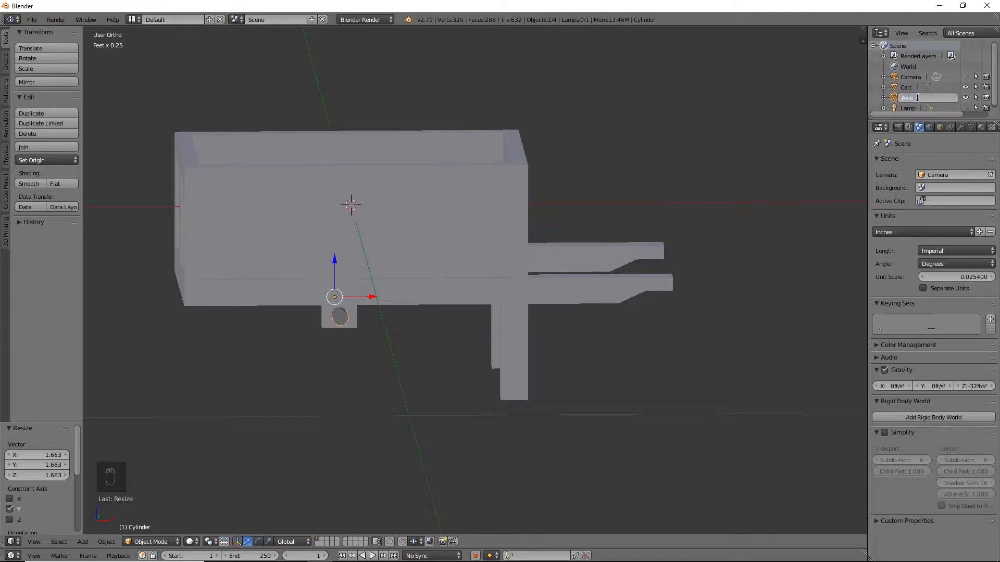
type("xel")
key("Return")
type("Axie")
key("Return")
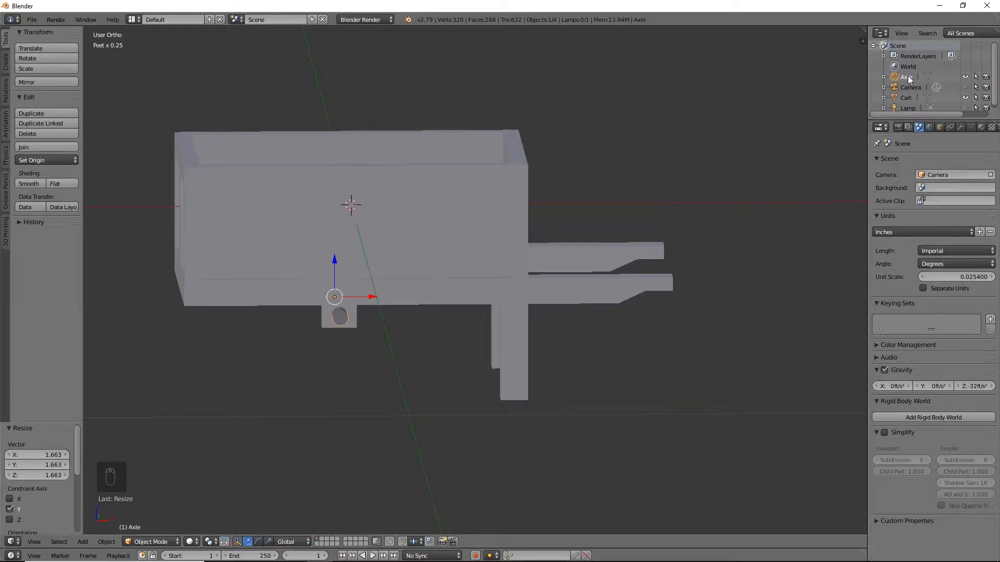
Add a circle mesh with 24 vertices as the base for the wheel
key("shift+a")
mouse_move(592, 245)
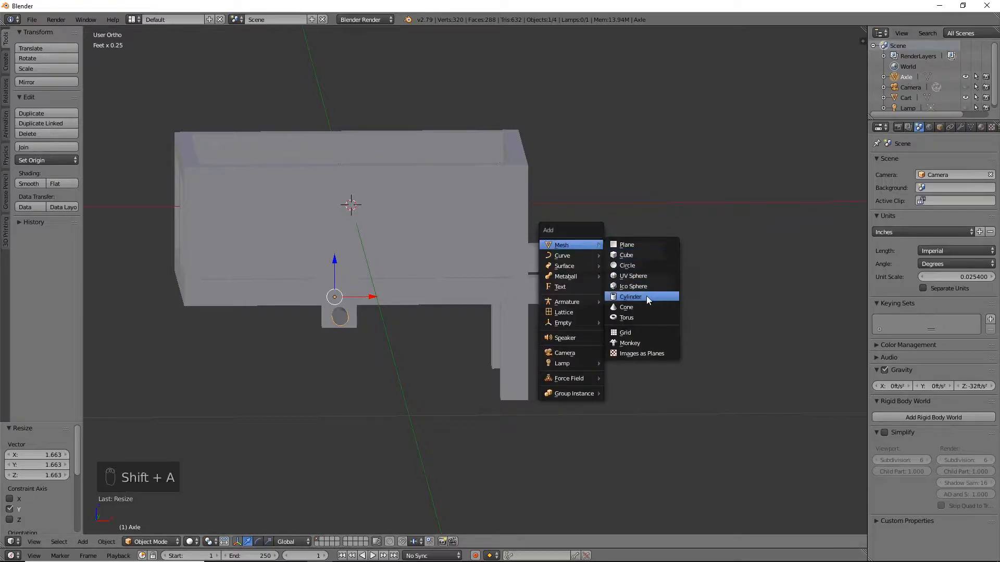
left_click(649, 266)
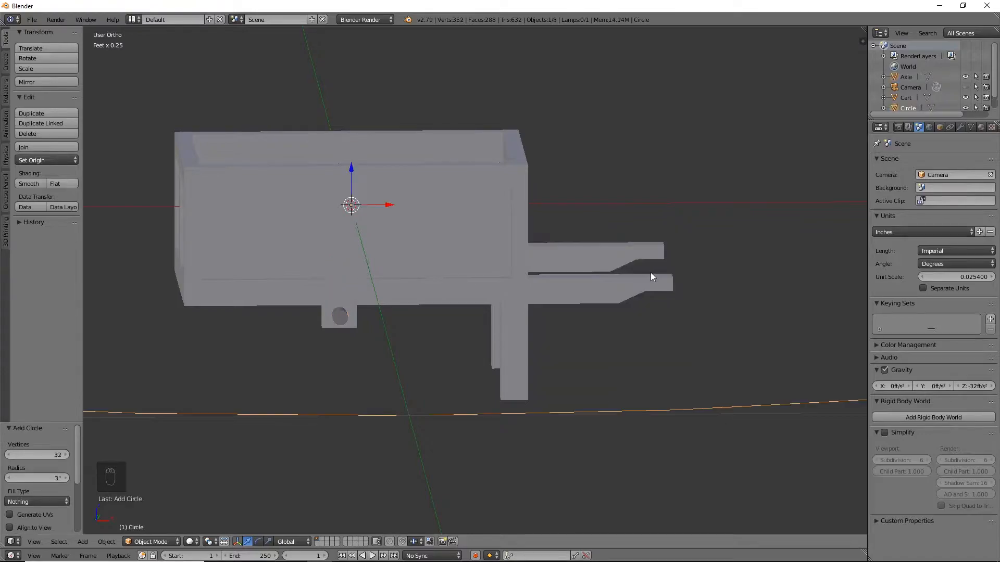
scroll(651, 273, "down", 4)
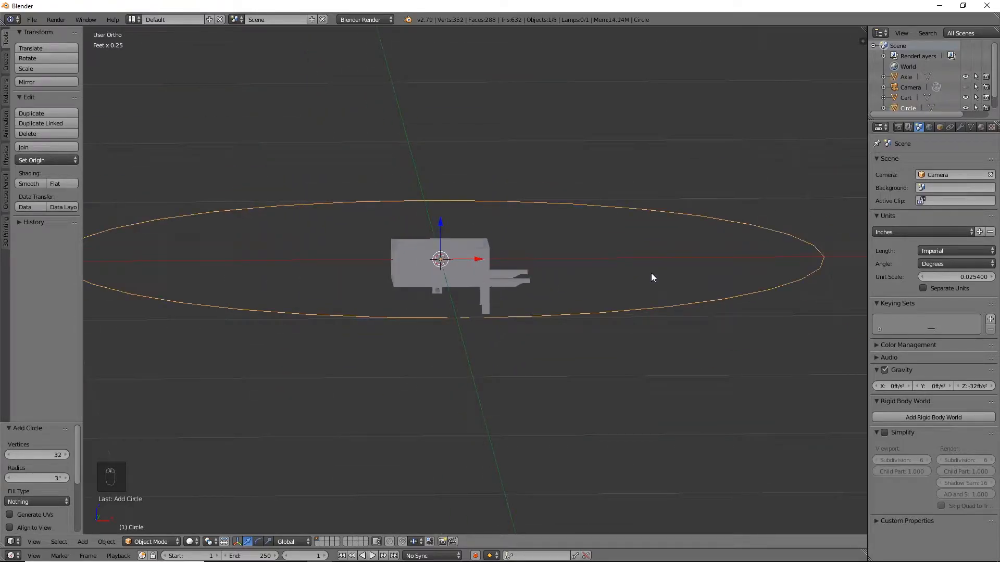
left_click(29, 456)
type("24")
key("Return")
Add a Subdivision Surface modifier to the circle with the view subdivisions set to 2
left_click(961, 127)
left_click(895, 158)
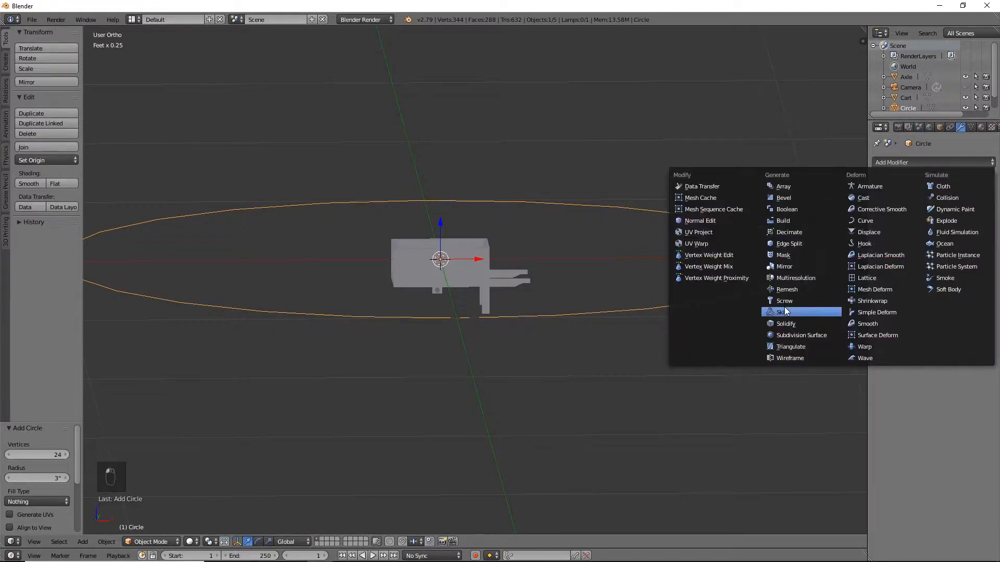
left_click(788, 336)
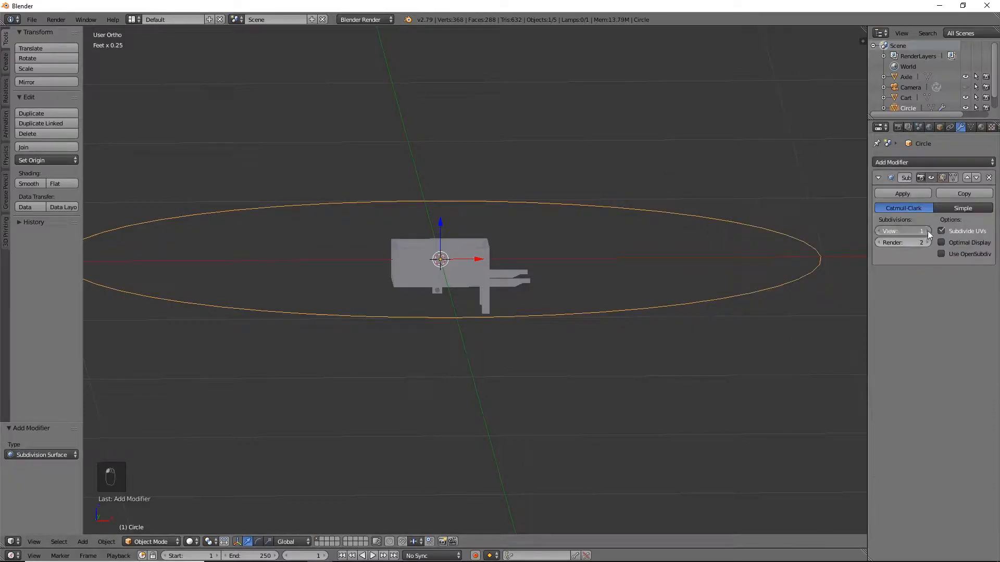
Rotate the circle's mesh 90° in the right side view so that it stands upright
key("Tab")
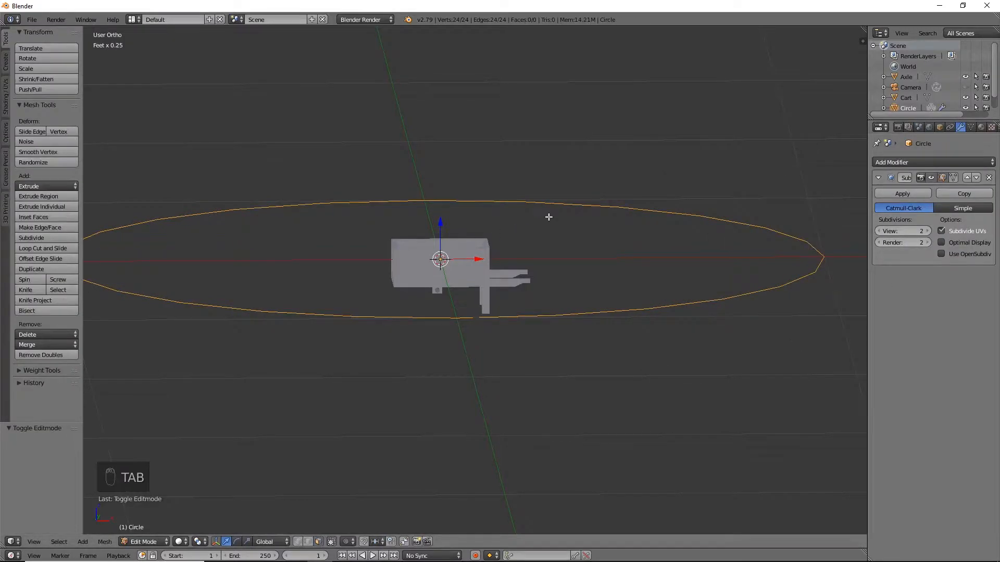
key("KP_3")
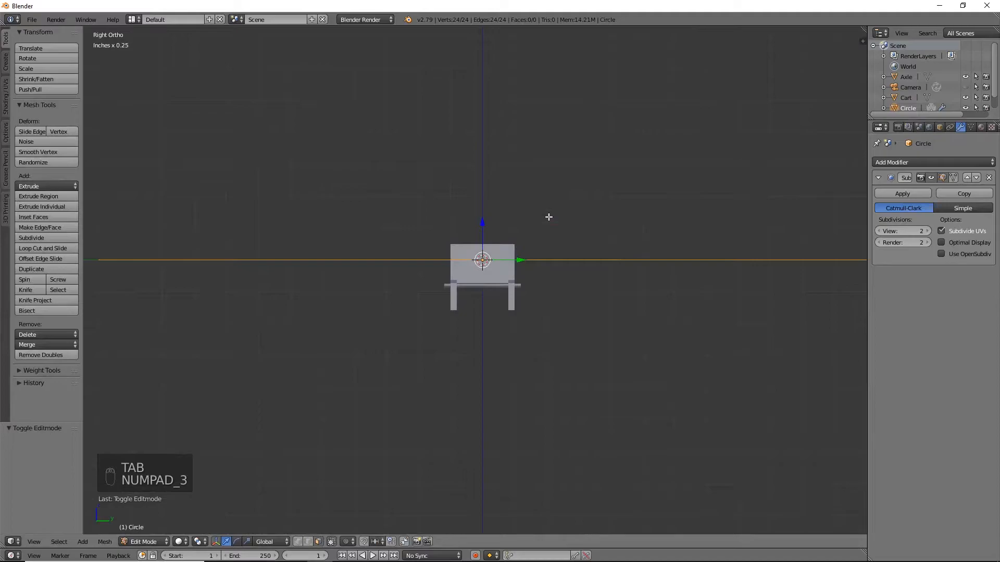
type("r90")
key("Return")
Scale the upright circle down and move it about -1.8 inches along Y, away from the cart
scroll(548, 215, "down", 5)
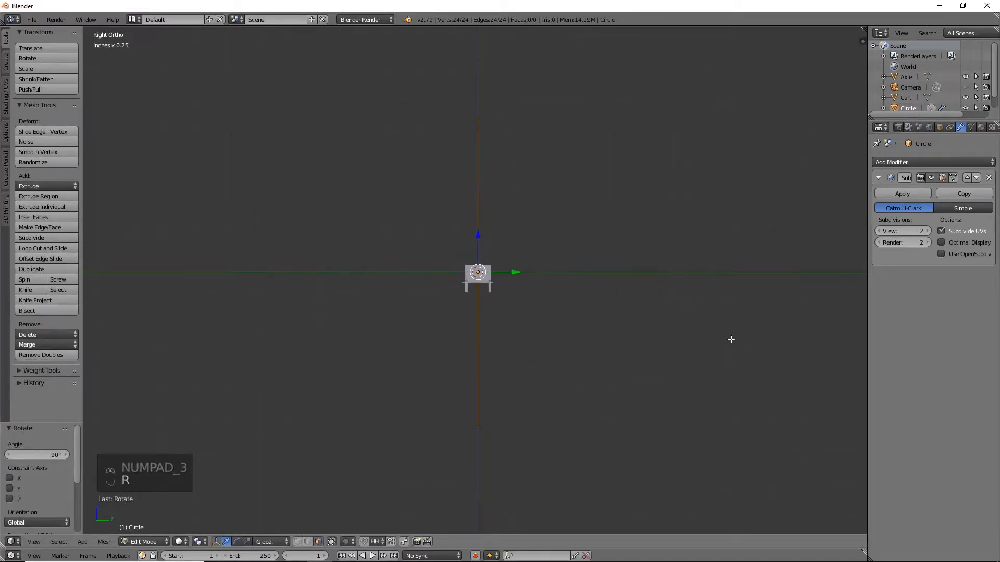
key("s")
left_click(524, 273)
left_click_drag(525, 273, 393, 276)
Extrude the circle's edges a short distance along Y to form a narrow band
middle_click_drag(446, 335, 482, 290)
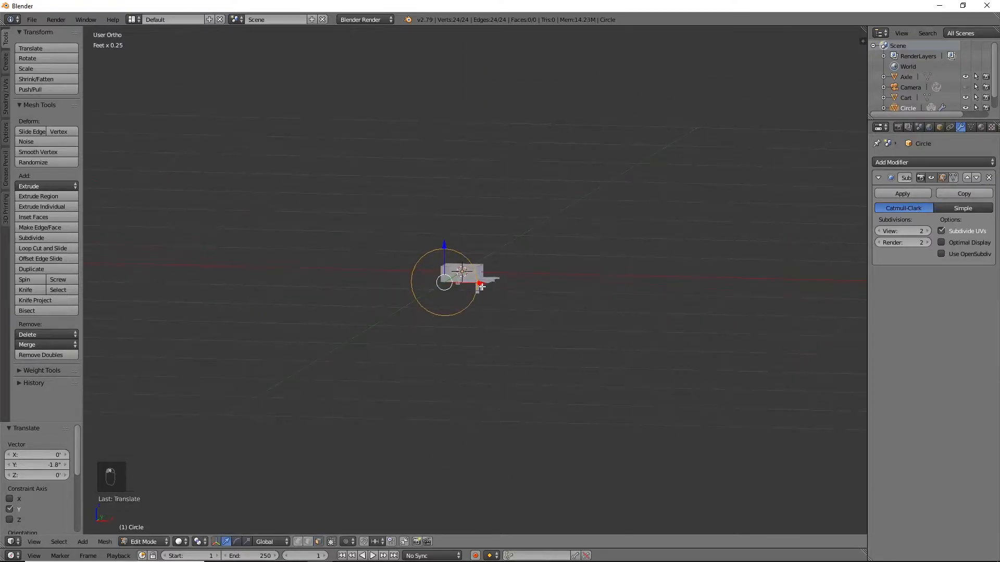
scroll(536, 336, "up", 7)
middle_click_drag(542, 337, 251, 468, "shift")
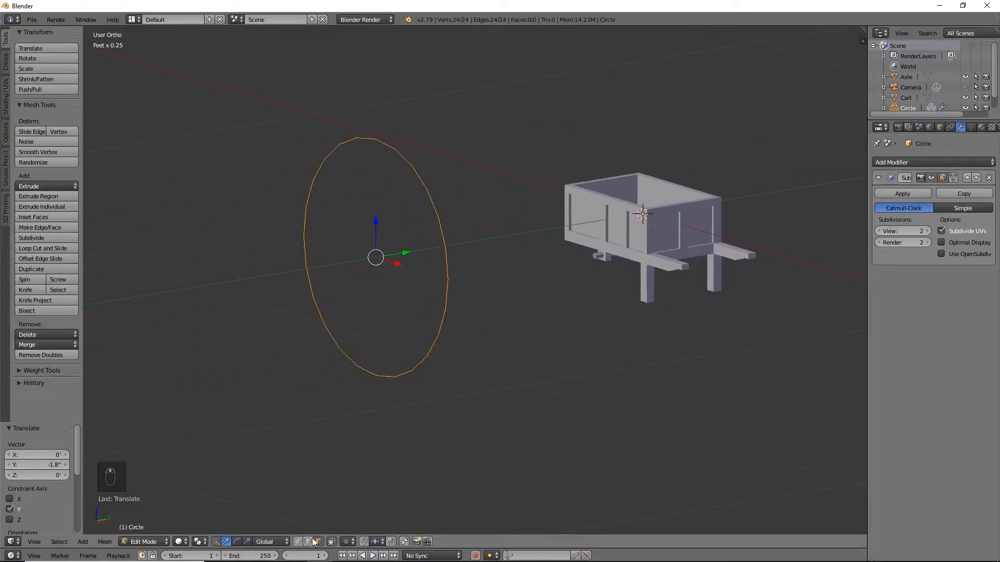
key("e")
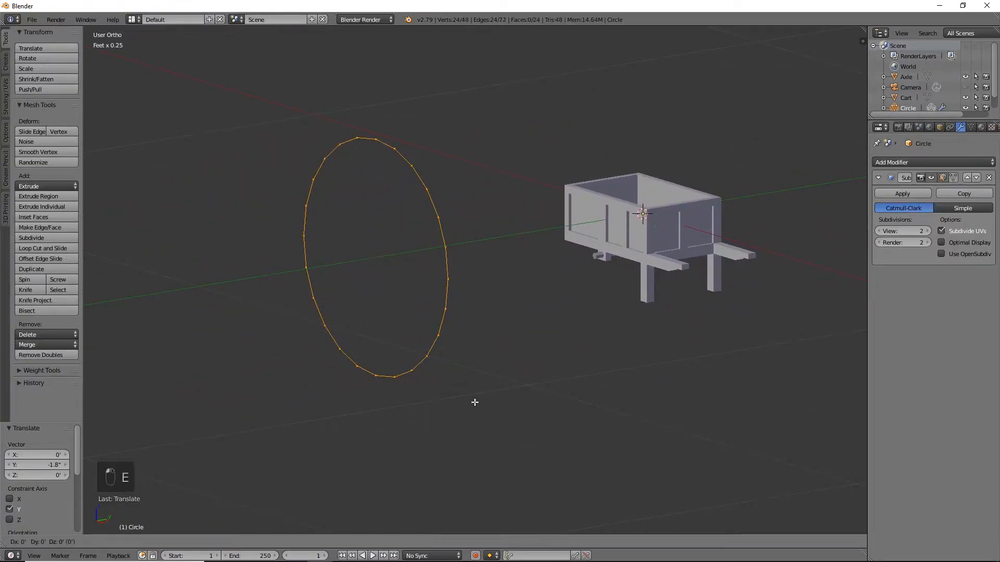
left_click(475, 402)
mouse_move(407, 255)
left_mouse_down()
mouse_move(399, 251)
mouse_move(397, 270)
left_mouse_up()
middle_click_drag(397, 270, 531, 299)
Select the whole band, extrude it in place and scale the extrusion by 1.141 to give the wheel rim thickness
key("a")
key("a")
middle_click_drag(648, 260, 661, 307)
key("KP_1")
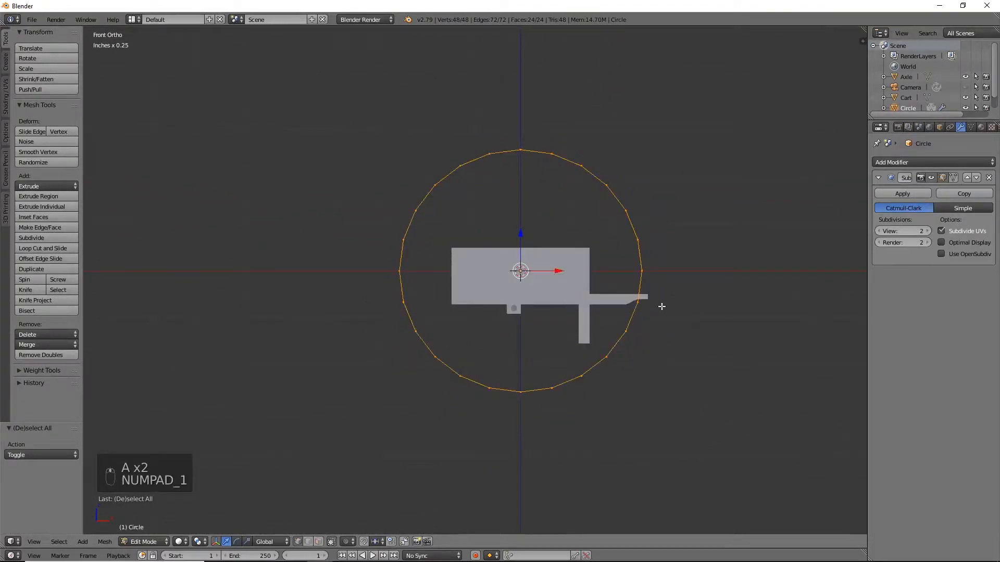
key("e")
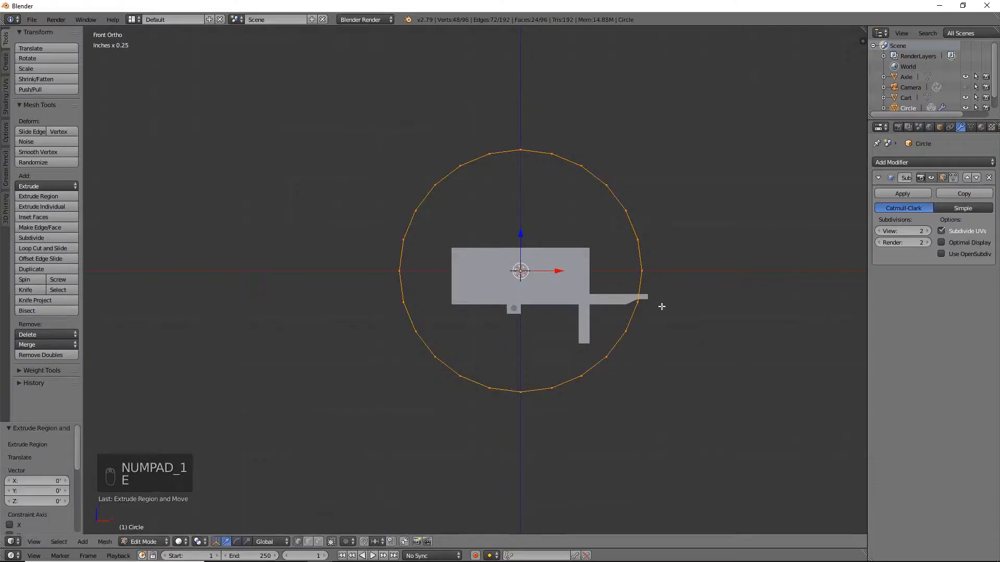
key("s")
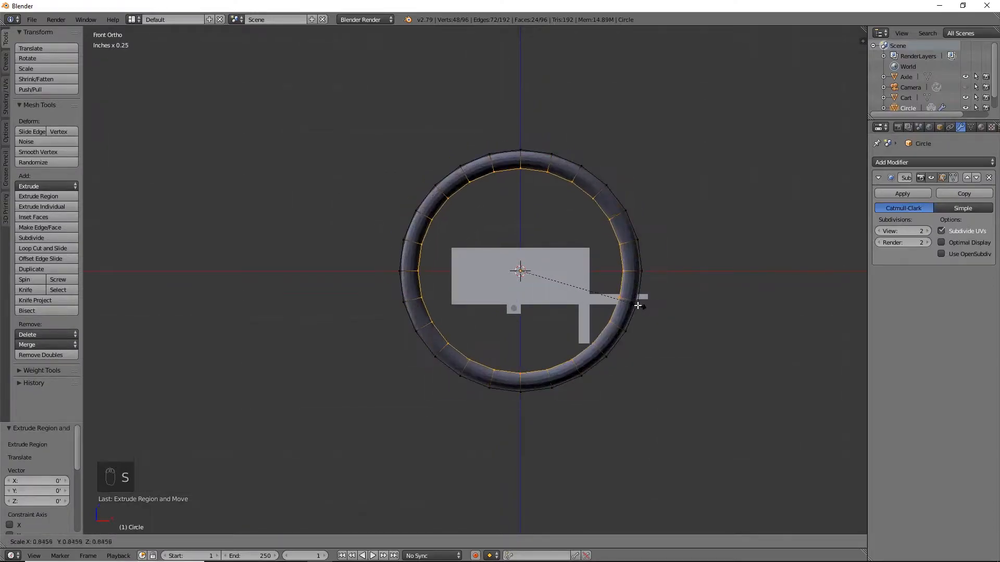
left_click(683, 307)
Add three evenly spaced loop cuts around the outer surface of the wheel rim without sliding them
middle_click_drag(714, 223, 424, 212)
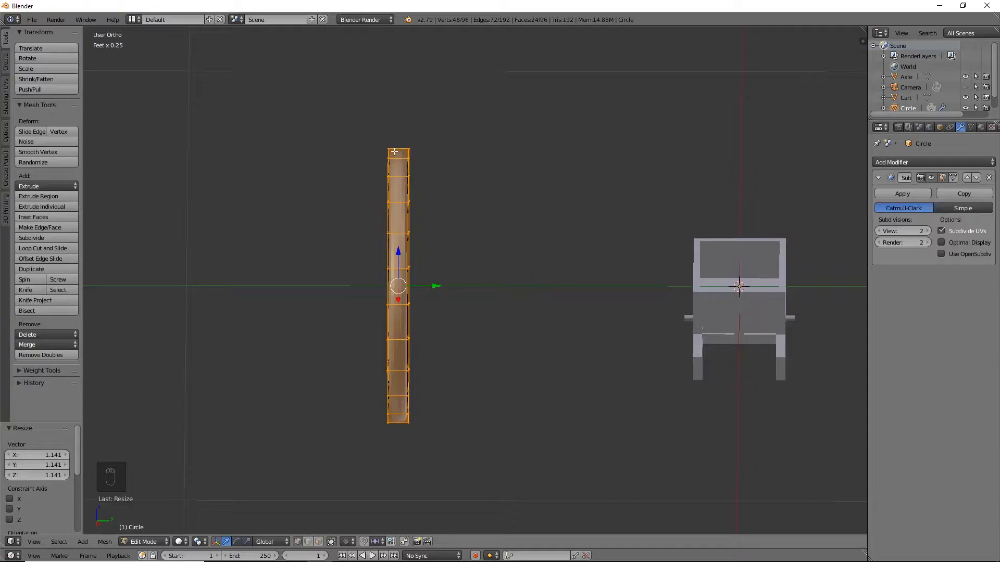
scroll(403, 184, "up", 2)
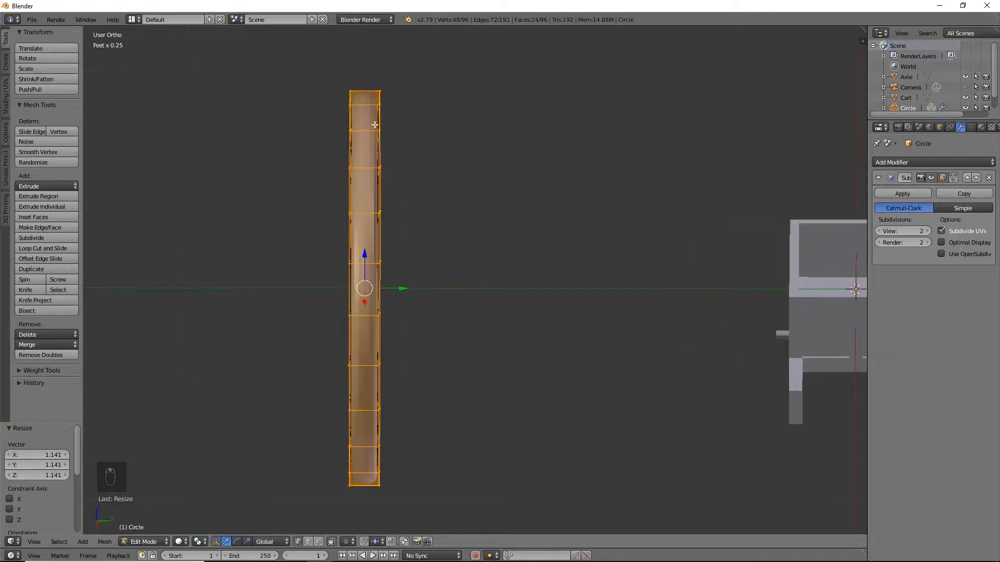
middle_click_drag(376, 125, 470, 157, "shift")
key("ctrl+r")
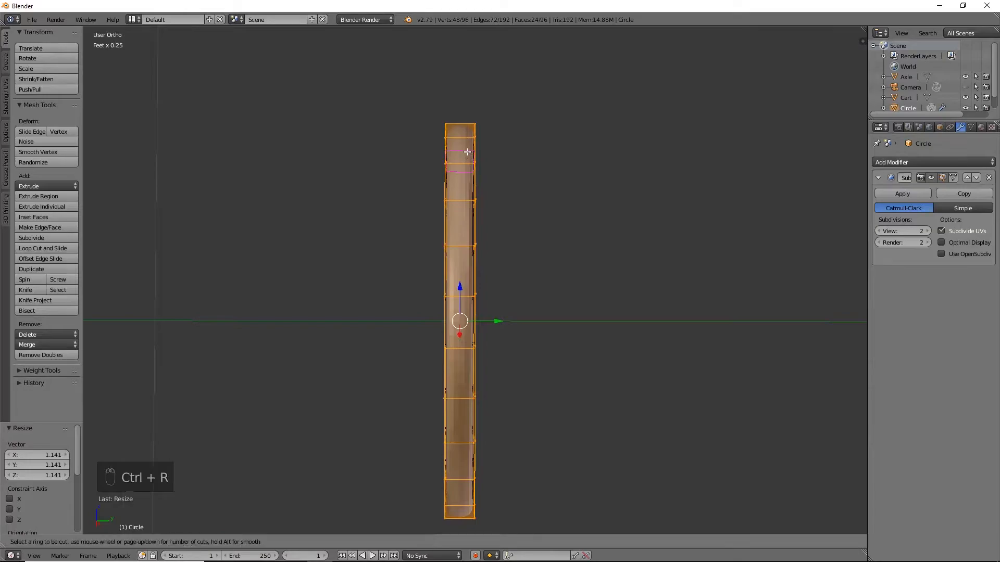
scroll(460, 134, "up", 2)
left_click(460, 135)
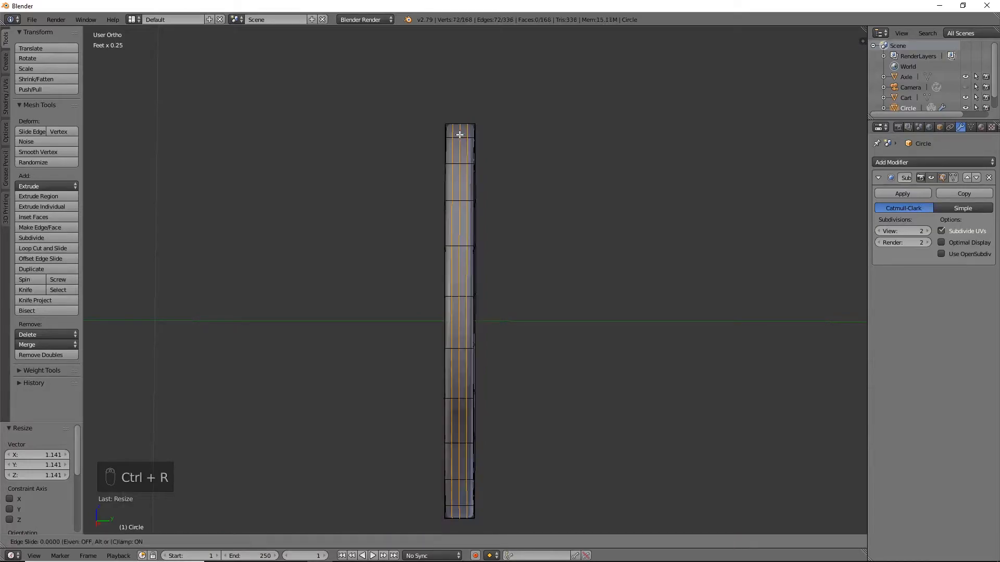
right_click(460, 135)
Examine the wheel rim's loop cuts and inner surface from several angles
scroll(495, 116, "up", 4)
middle_click_drag(491, 93, 473, 263, "shift")
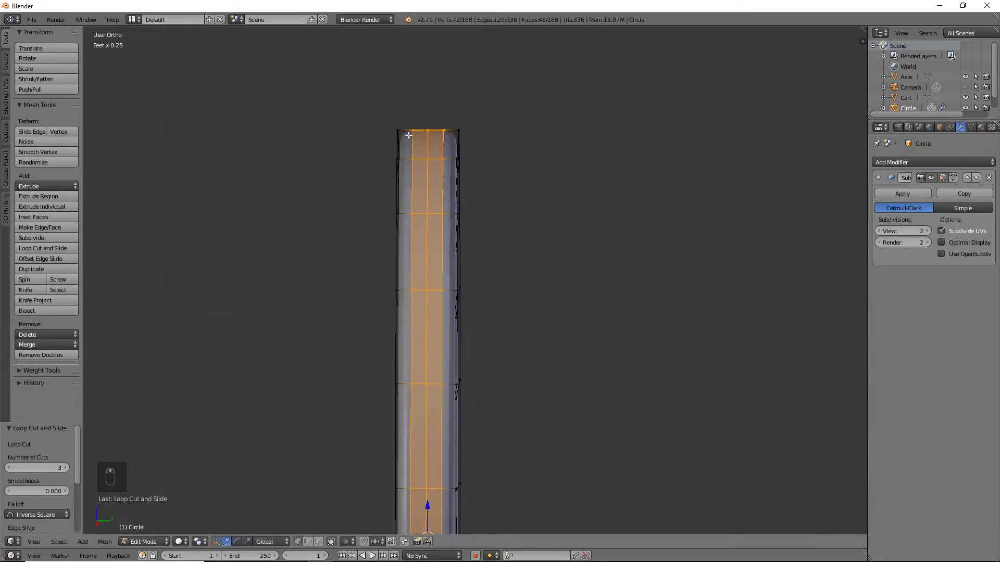
middle_click_drag(427, 135, 468, 159)
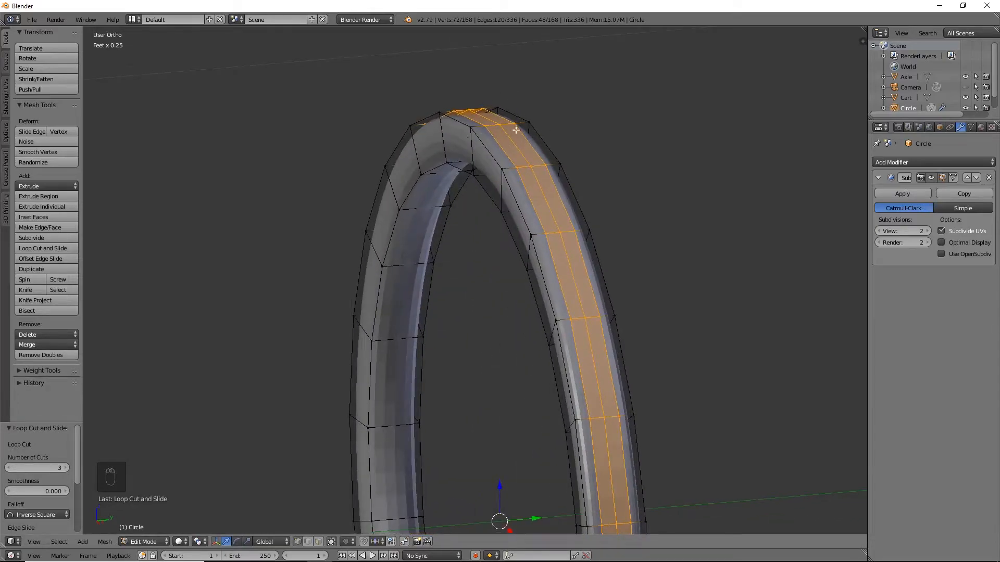
middle_click_drag(563, 205, 619, 218)
middle_click_drag(619, 219, 496, 179, "shift")
middle_click_drag(607, 270, 594, 229)
scroll(240, 212, "down", 4)
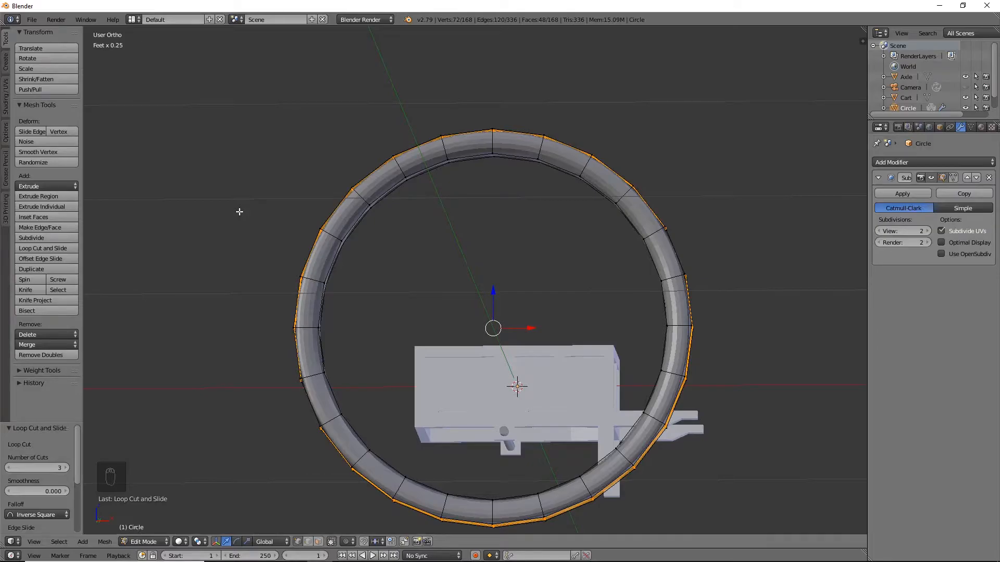
middle_click_drag(280, 186, 486, 227)
middle_click_drag(516, 214, 528, 192)
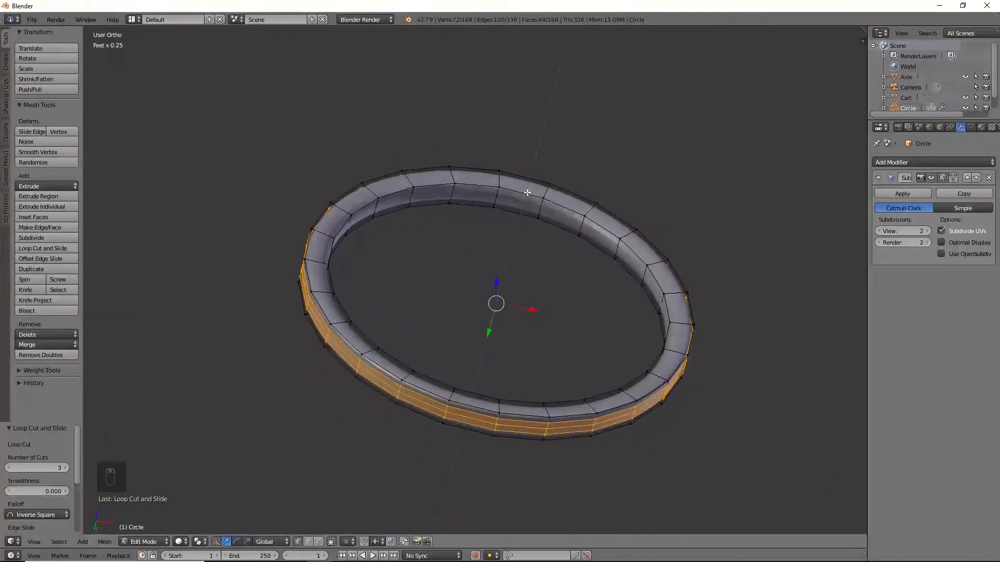
Switch to face selection and select four inner rim faces at every third position, starting from the top of the wheel
left_click(318, 542)
key("KP_1")
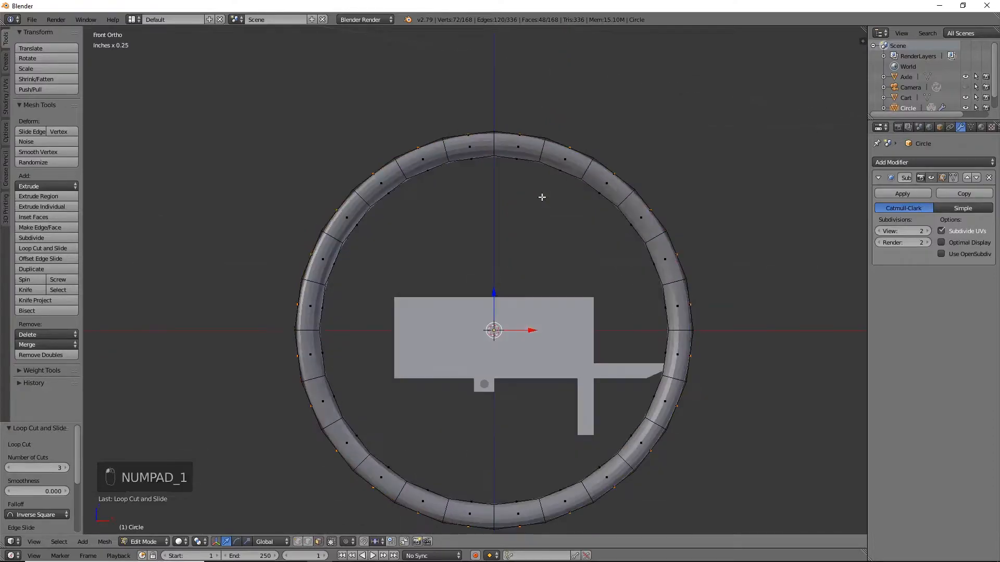
middle_click_drag(534, 228, 509, 174)
right_click(469, 168)
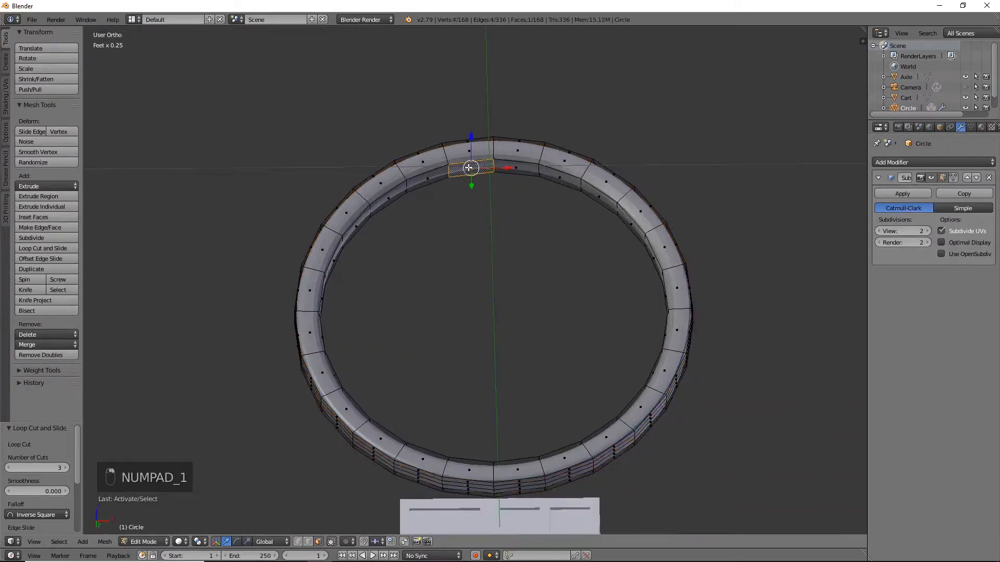
right_click(603, 201, "shift")
middle_click_drag(604, 203, 677, 272)
right_click(636, 347, "shift")
middle_click_drag(701, 314, 627, 391)
right_click(607, 378, "shift")
Add four more inner rim faces at every third position around the rest of the wheel to the selection
right_click(550, 450, "shift")
middle_click_drag(623, 485, 577, 493)
right_click(563, 454, "shift")
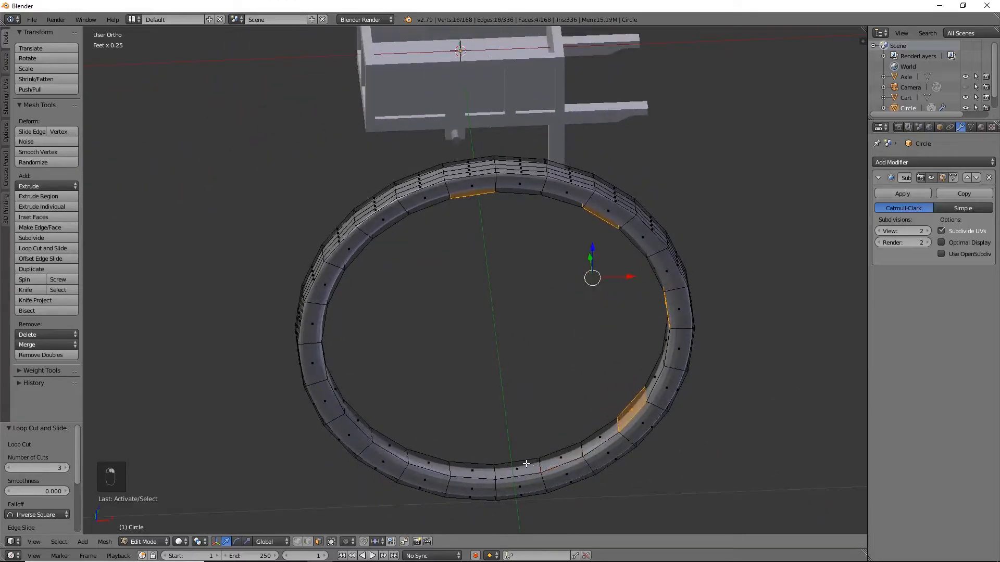
right_click(517, 469, "shift")
right_click(388, 450, "shift")
middle_click_drag(484, 446, 409, 404)
right_click(400, 367, "shift")
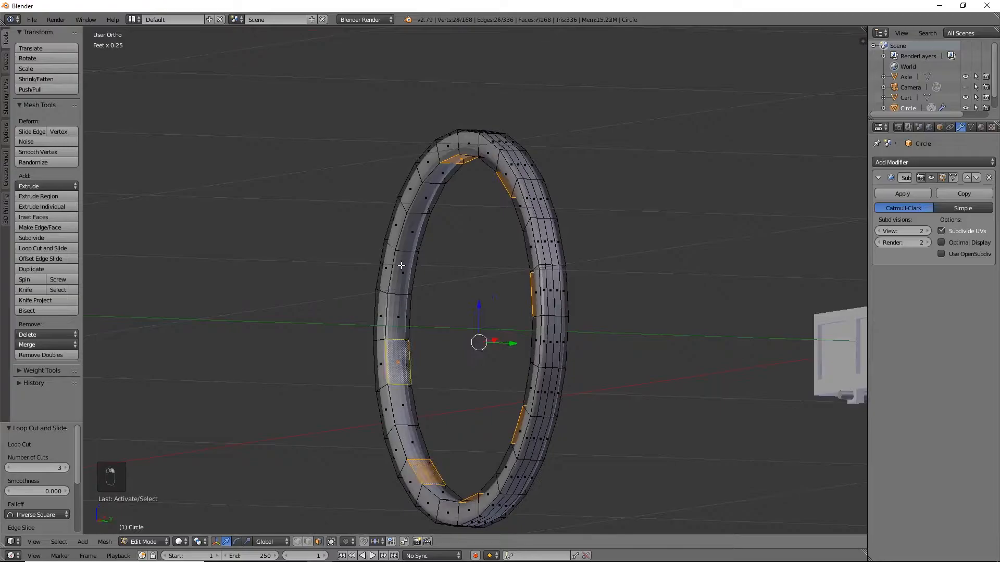
right_click(416, 240, "shift")
middle_click_drag(422, 238, 482, 168)
middle_click_drag(509, 206, 578, 176)
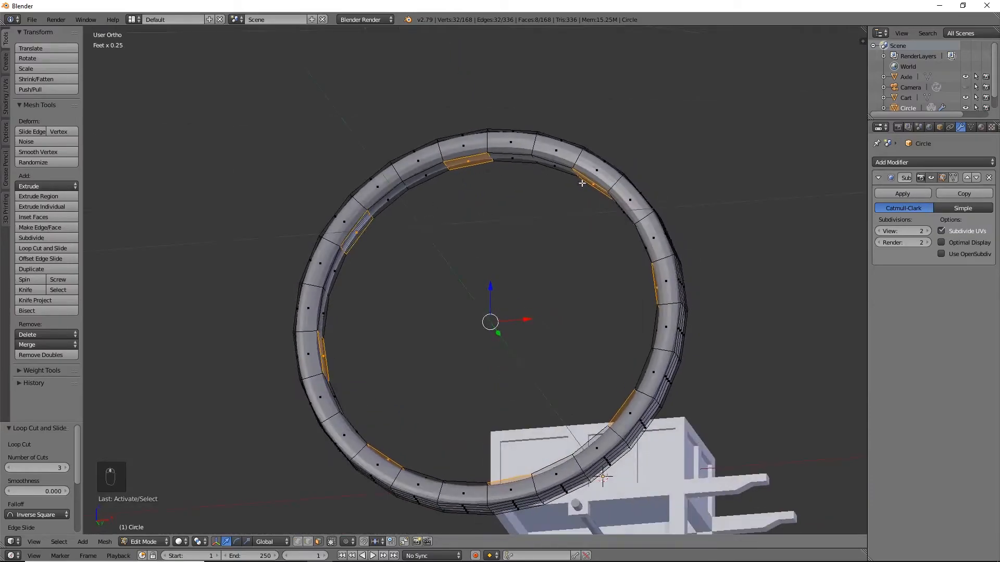
middle_click_drag(389, 406, 601, 263)
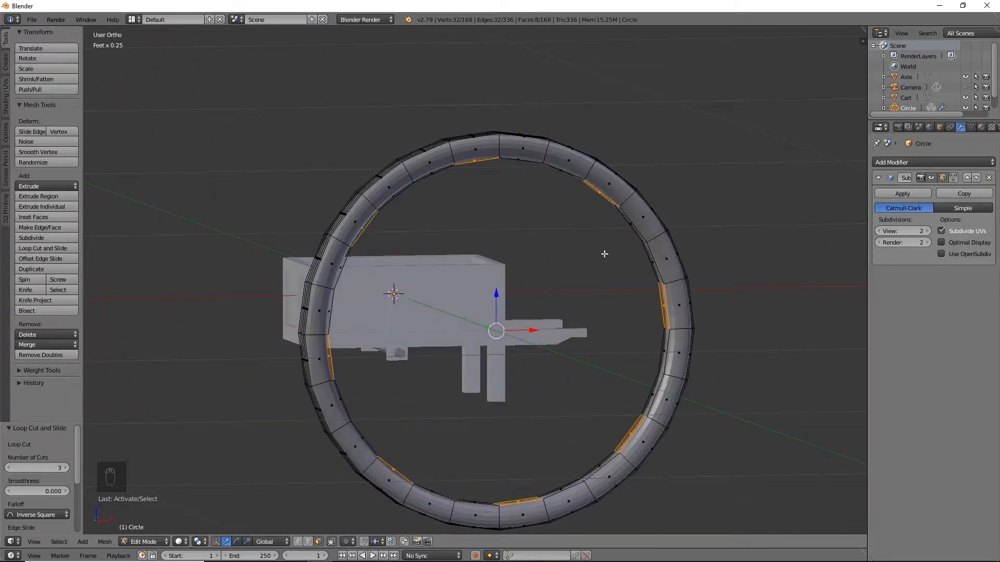
Extrude the eight selected inner faces in place and try scaling them toward the wheel's centre as spokes
key("e")
right_click(604, 253)
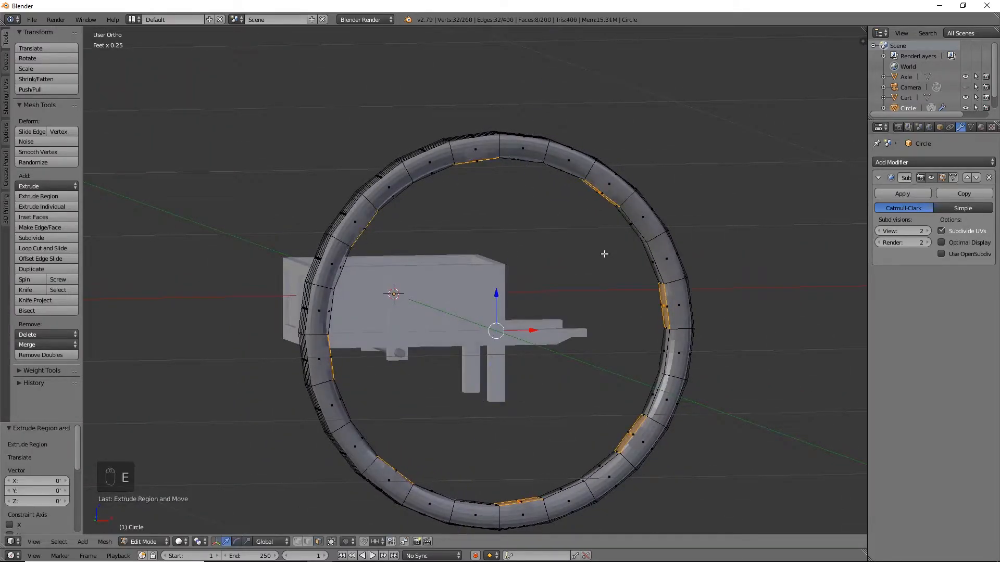
key("s")
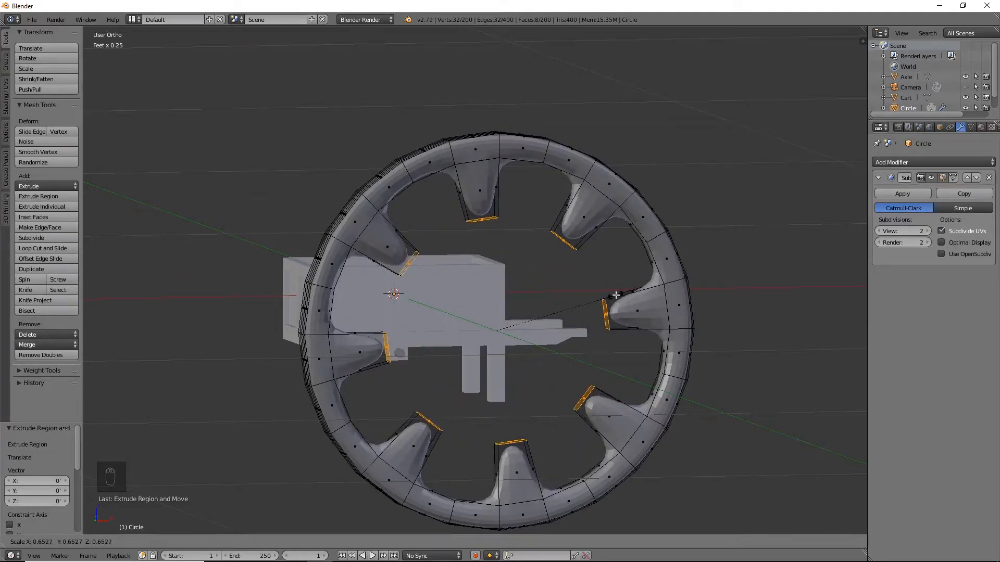
key("Escape")
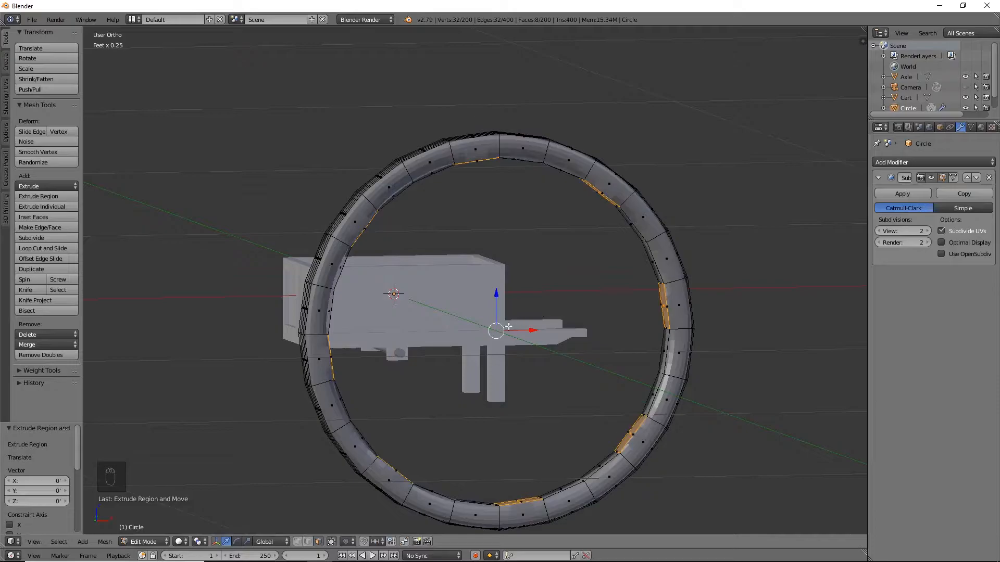
left_click(206, 542)
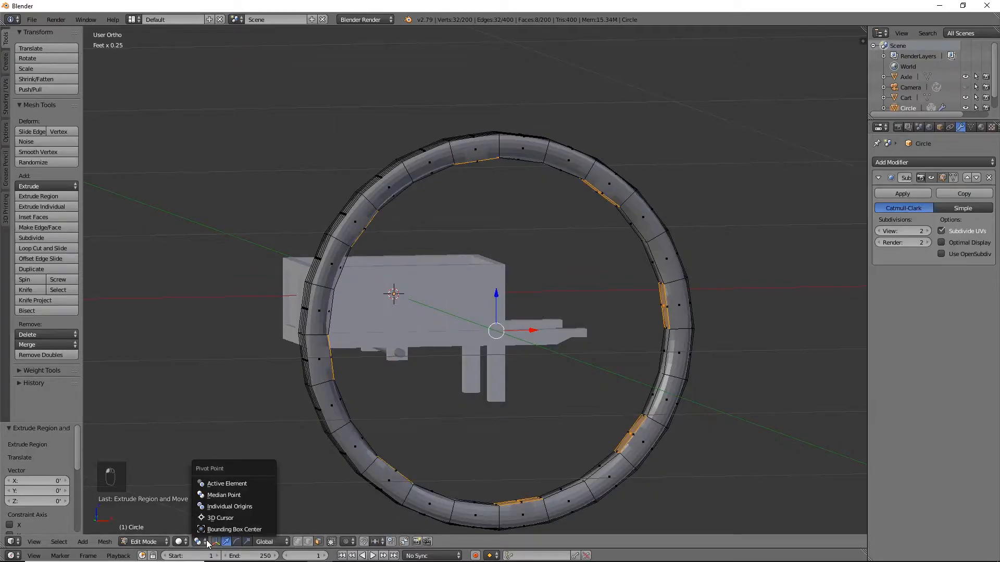
left_click(226, 483)
middle_click_drag(465, 397, 405, 321)
key("s")
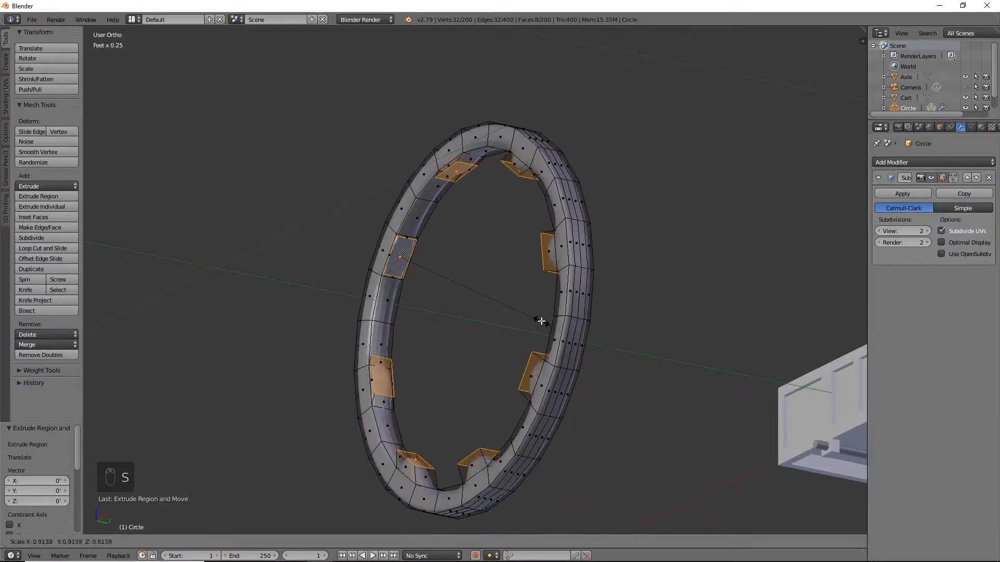
right_click(487, 311)
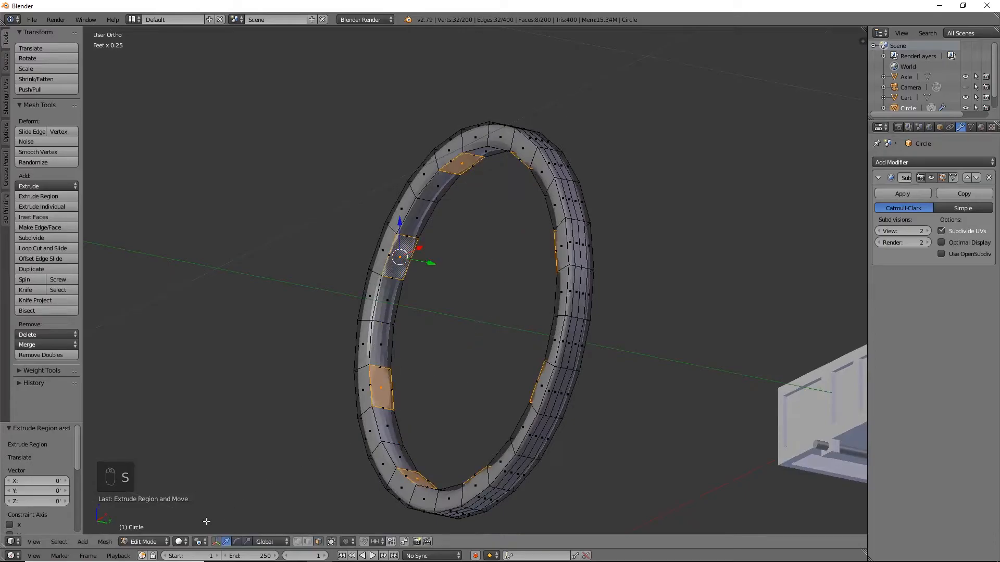
Set the pivot point to Individual Origins and shrink the eight selected inner rim faces by about 0.496, then by about 0.591
left_click(200, 542)
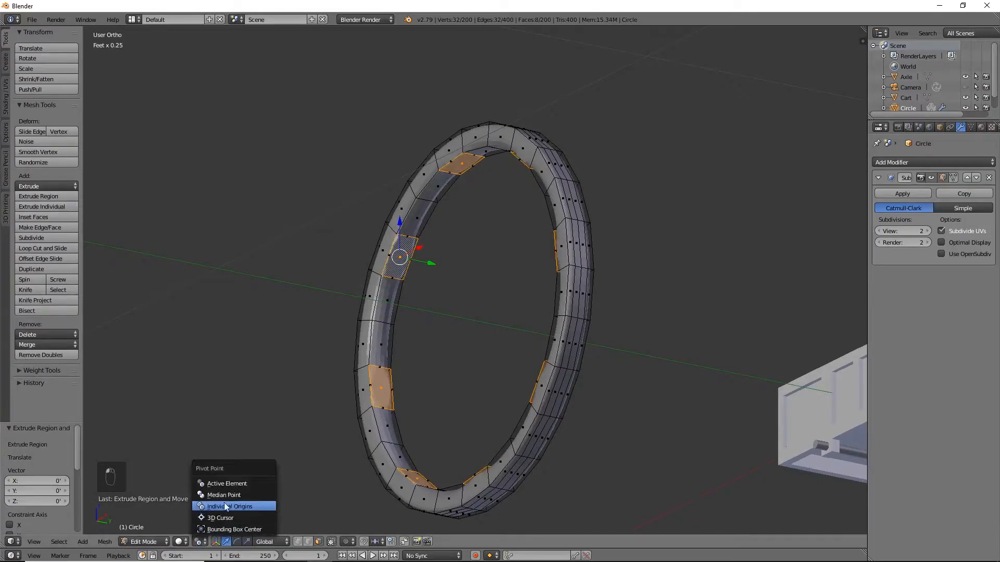
left_click(252, 506)
scroll(498, 279, "up", 3)
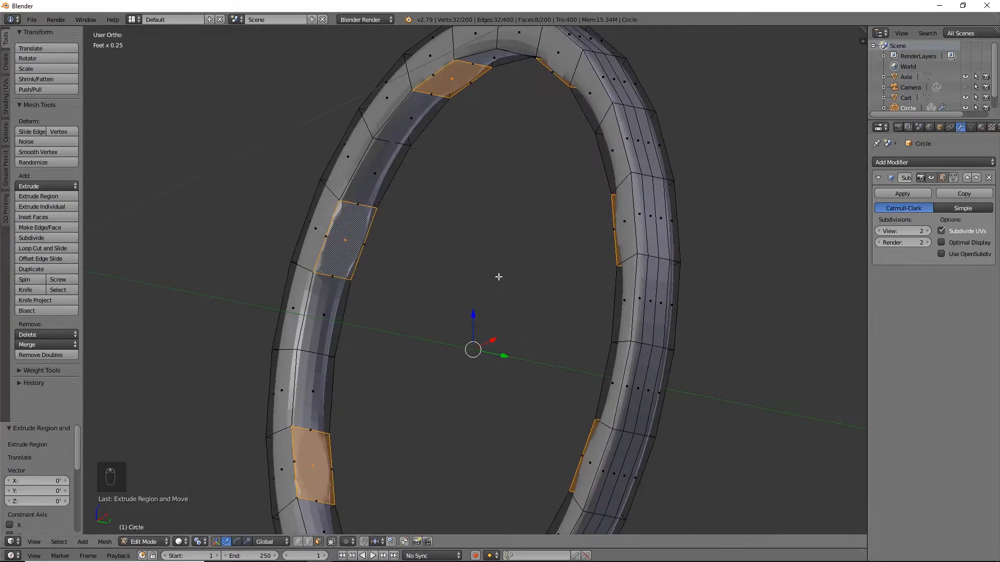
key("s")
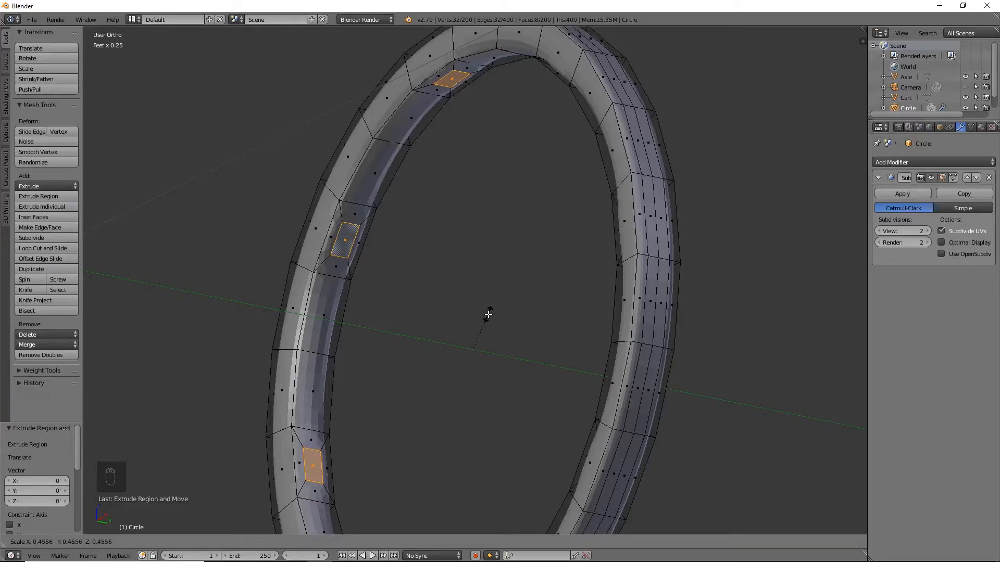
left_click(493, 313)
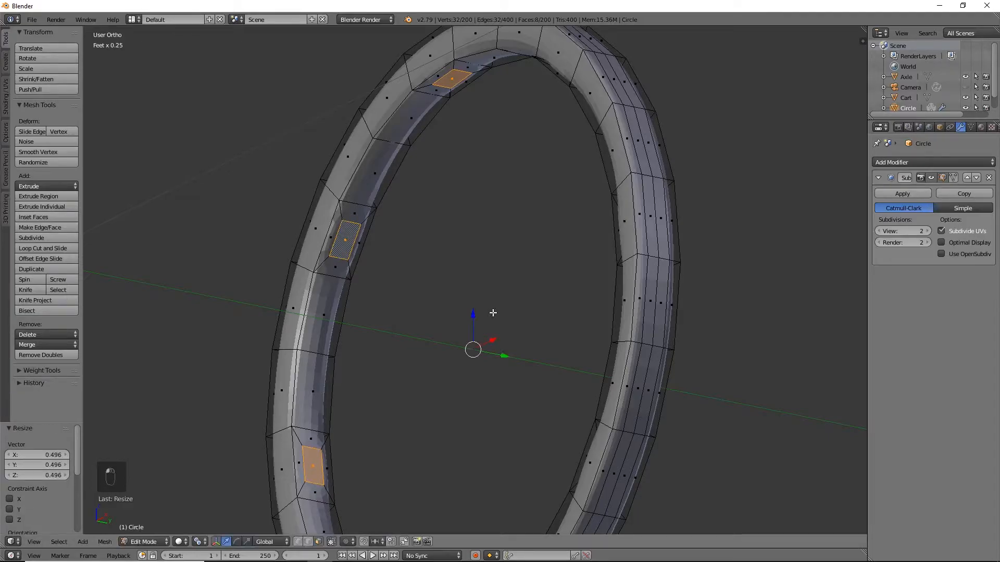
middle_click_drag(518, 314, 493, 318)
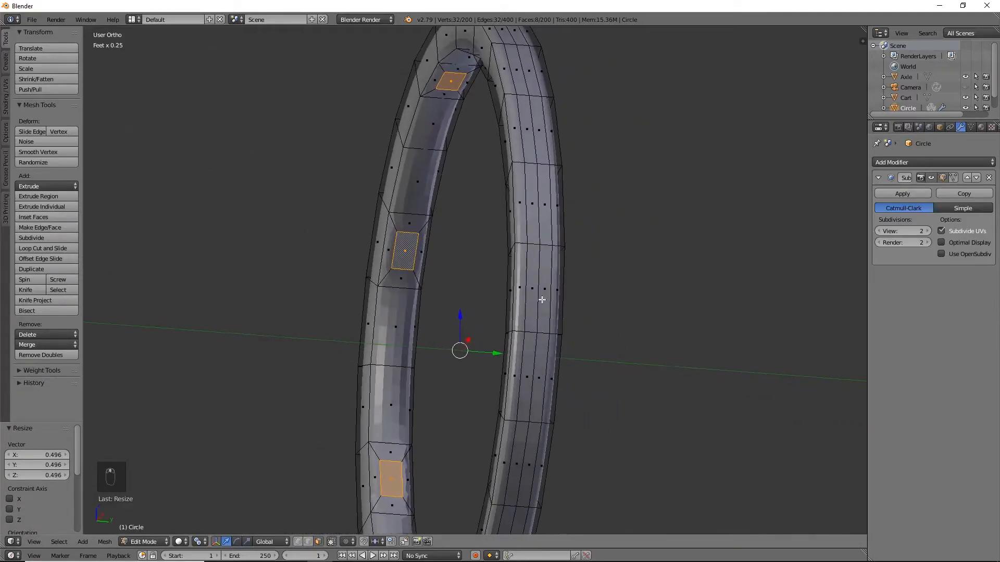
key("s")
left_click(508, 318)
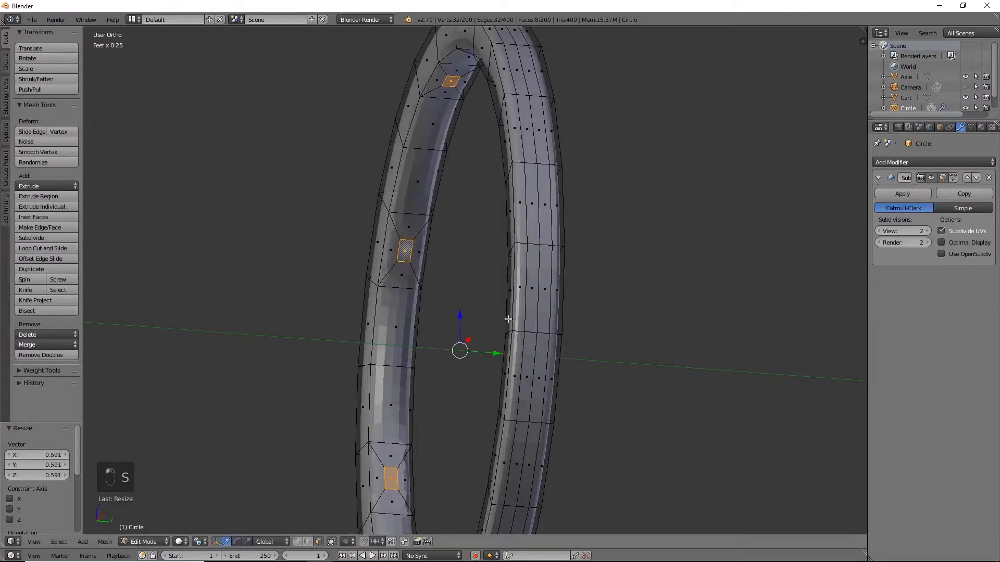
Widen the eight selected faces along Y by about 1.505 and enlarge them uniformly by about 1.101
key("s")
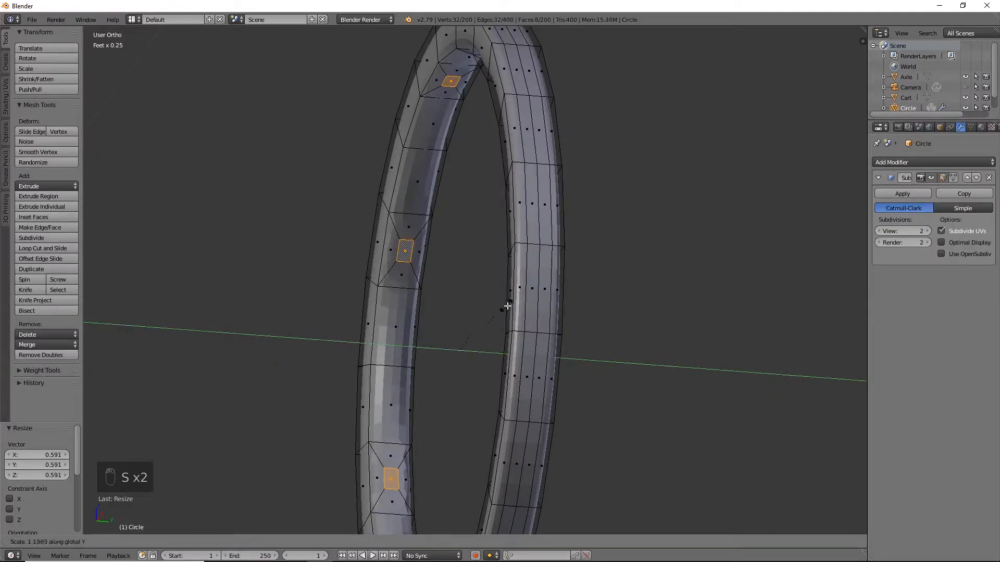
left_click(542, 317)
key("s")
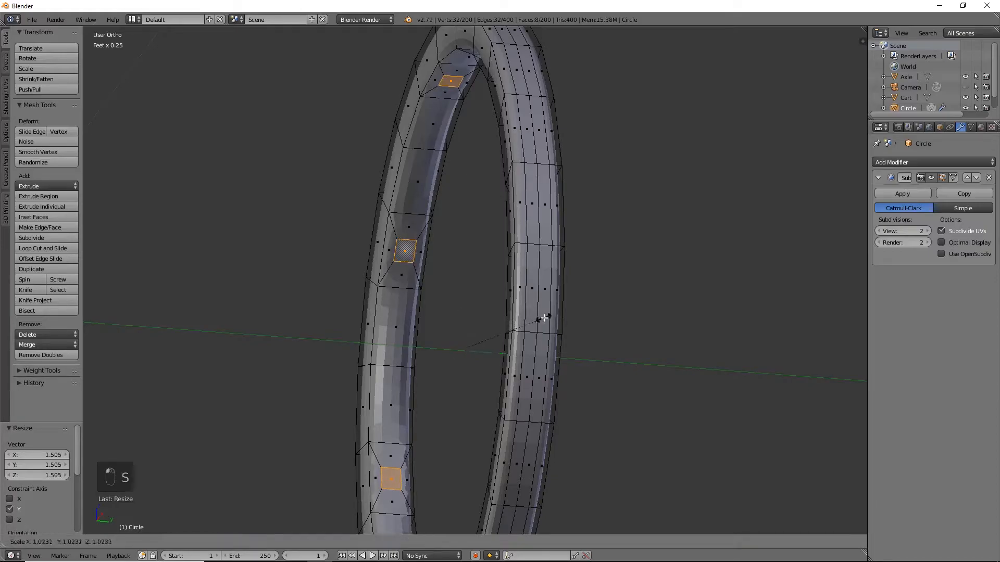
left_click(562, 321)
middle_click_drag(562, 322, 436, 395)
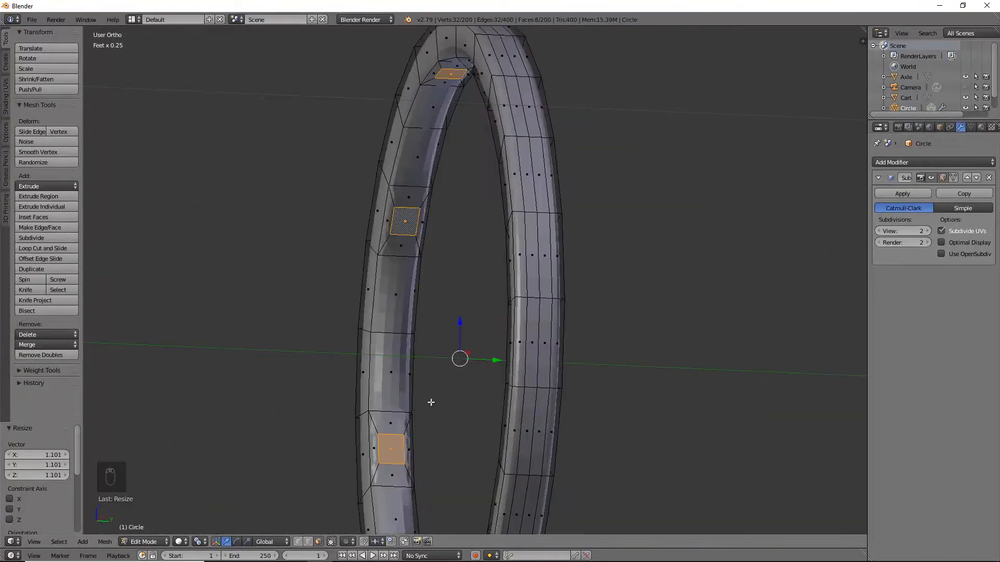
Return to Object Mode and move the wheel's geometry to its origin
left_click(200, 542)
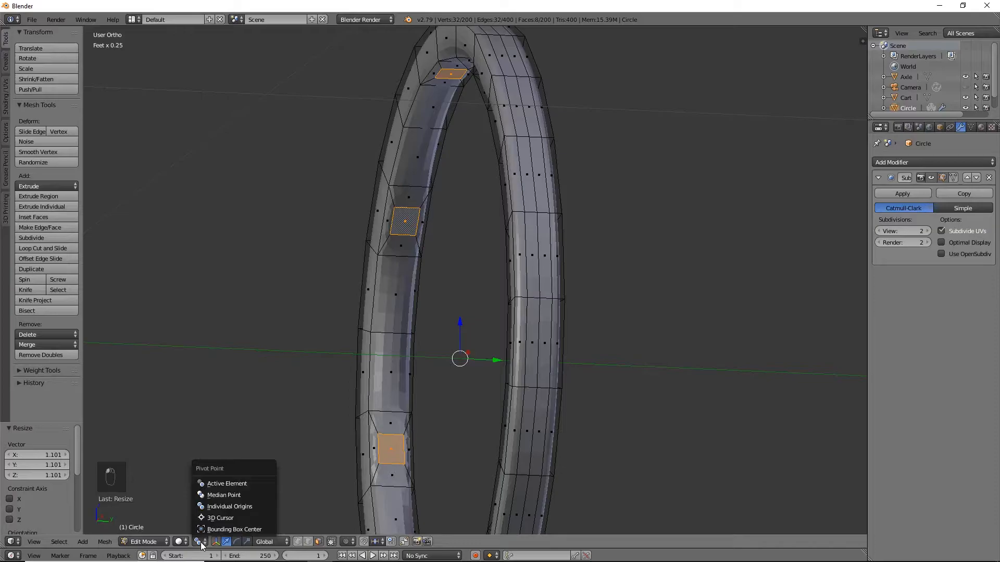
middle_click_drag(389, 316, 494, 350)
scroll(493, 349, "down", 6)
middle_click_drag(495, 282, 632, 312)
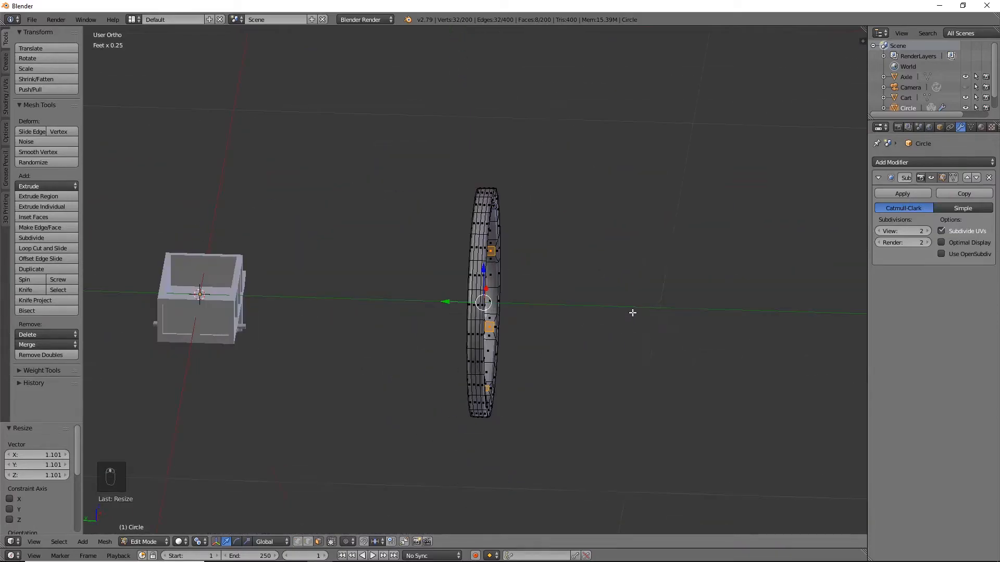
key("Tab")
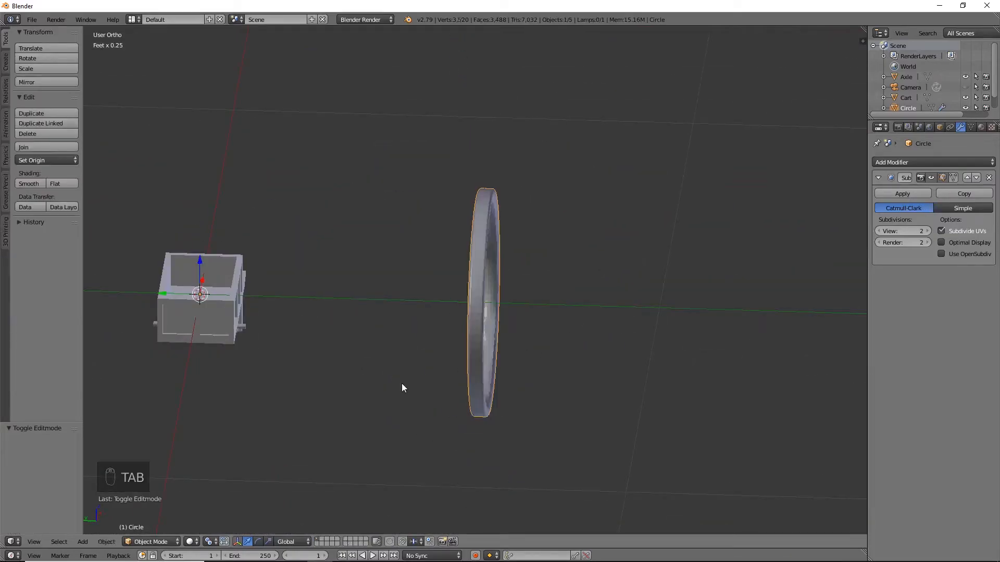
left_click(71, 162)
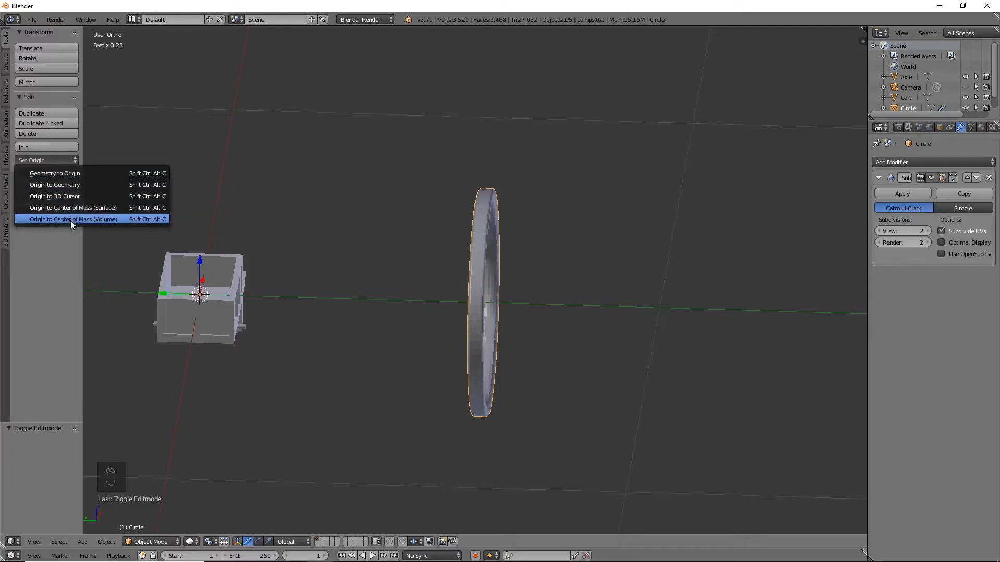
left_click(74, 176)
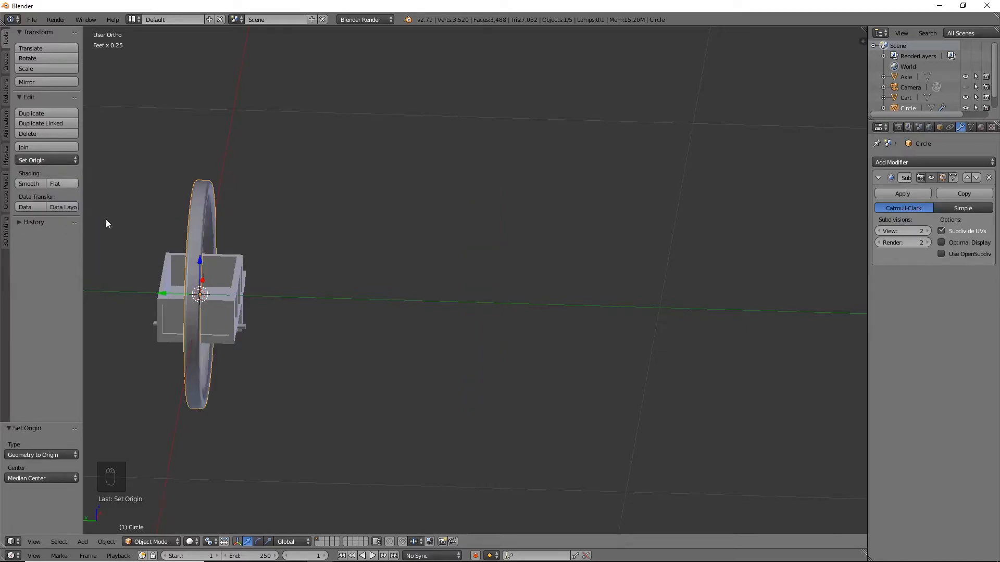
Hide the Cart and Axle objects and open the wheel for mesh editing in the front view
middle_click_drag(339, 293, 239, 278)
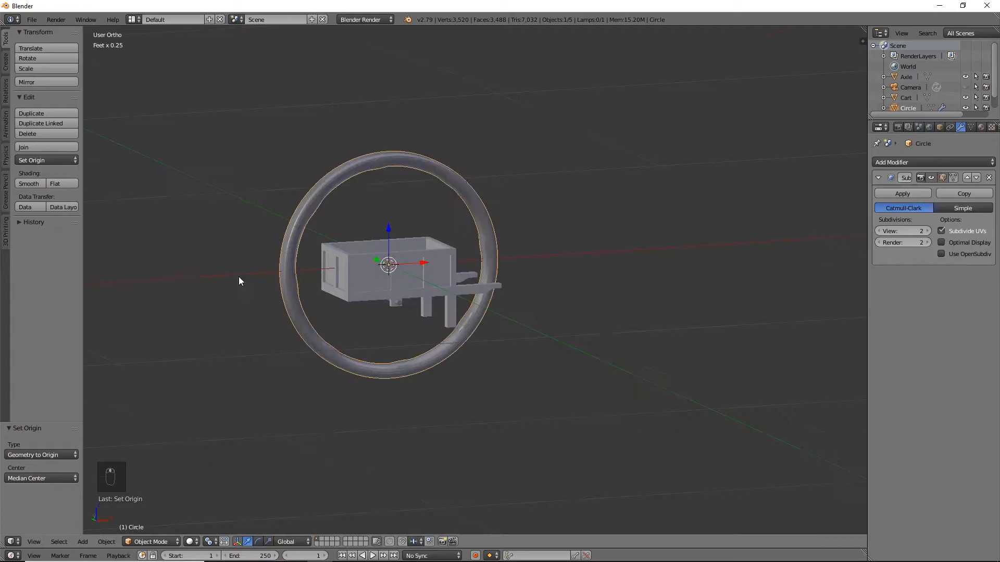
left_click(966, 98)
left_click(966, 77)
scroll(585, 188, "up", 5)
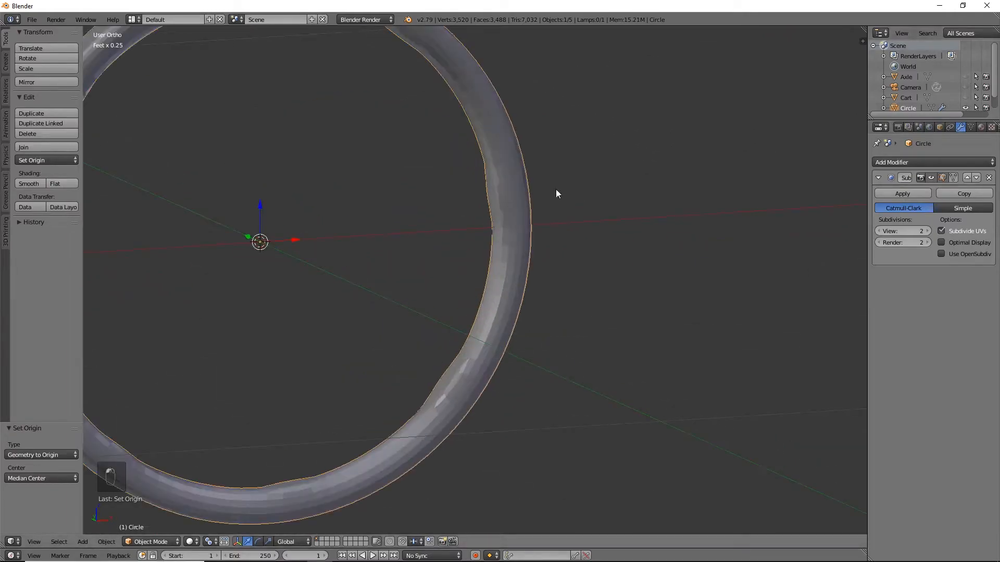
key("KP_1")
middle_click_drag(623, 318, 578, 205, "shift")
key("Tab")
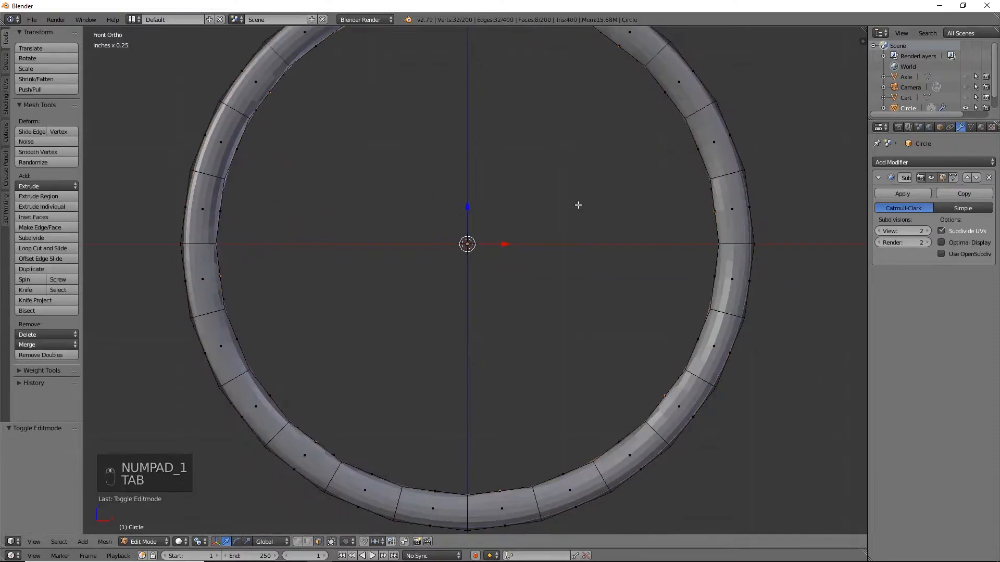
Set the pivot point to 3D Cursor, extrude the eight faces in place and scale them by about 0.069 toward the centre as spokes
left_click(201, 542)
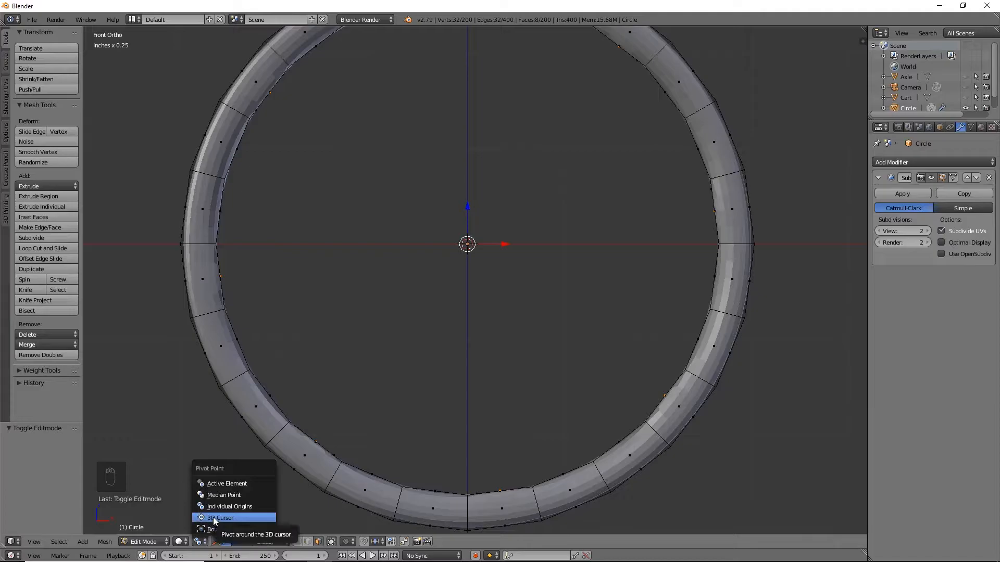
left_click(214, 520)
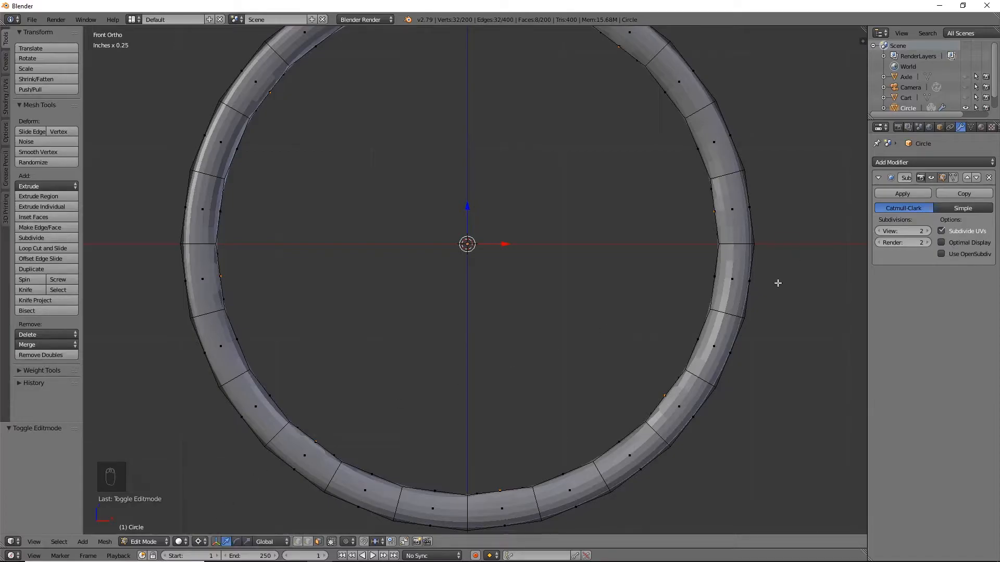
key("s")
right_click(718, 289)
key("e")
right_click(717, 290)
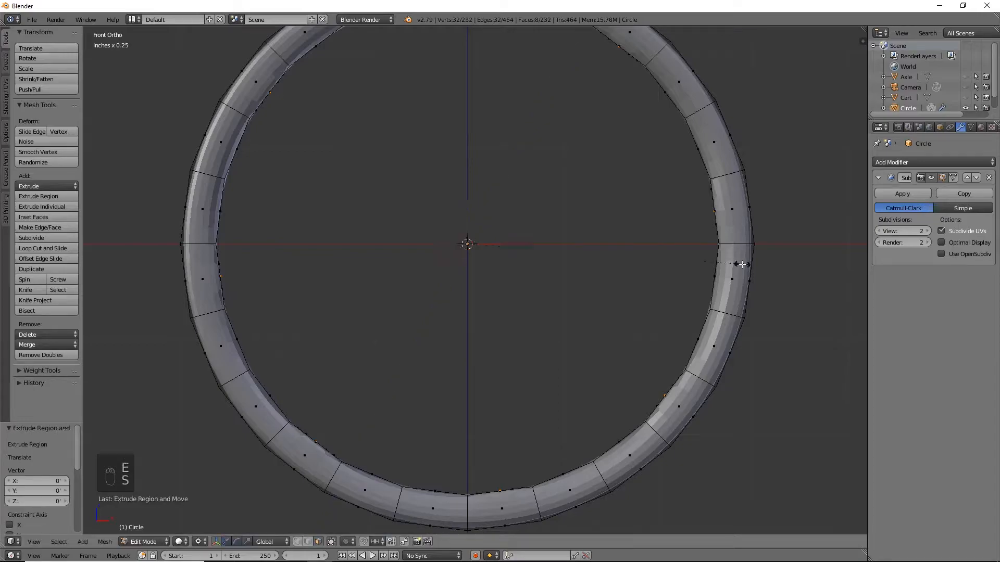
key("s")
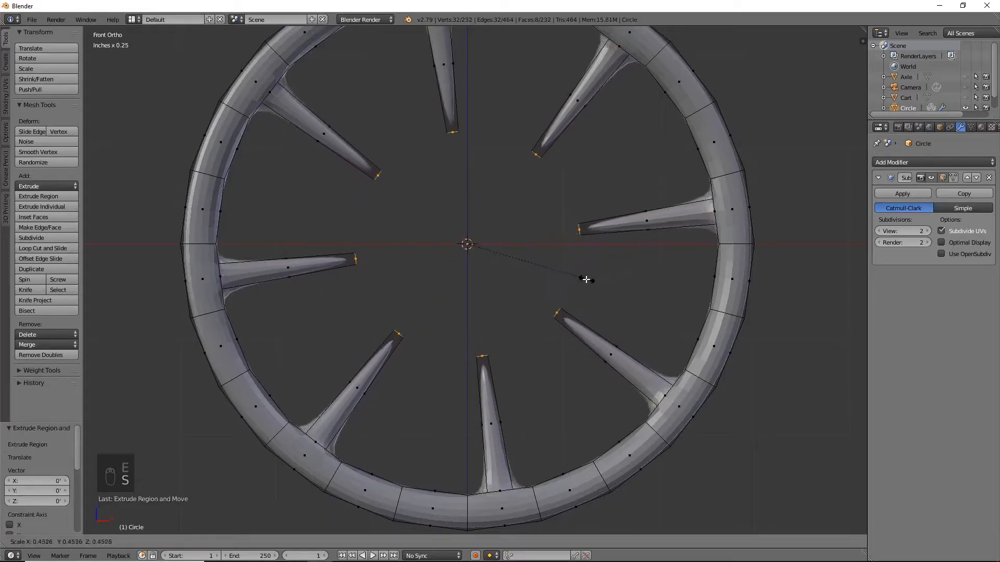
left_click(481, 258)
Shift the spokes' selected inner end faces about 8.53 thou along the Y axis
middle_click_drag(618, 279, 668, 291)
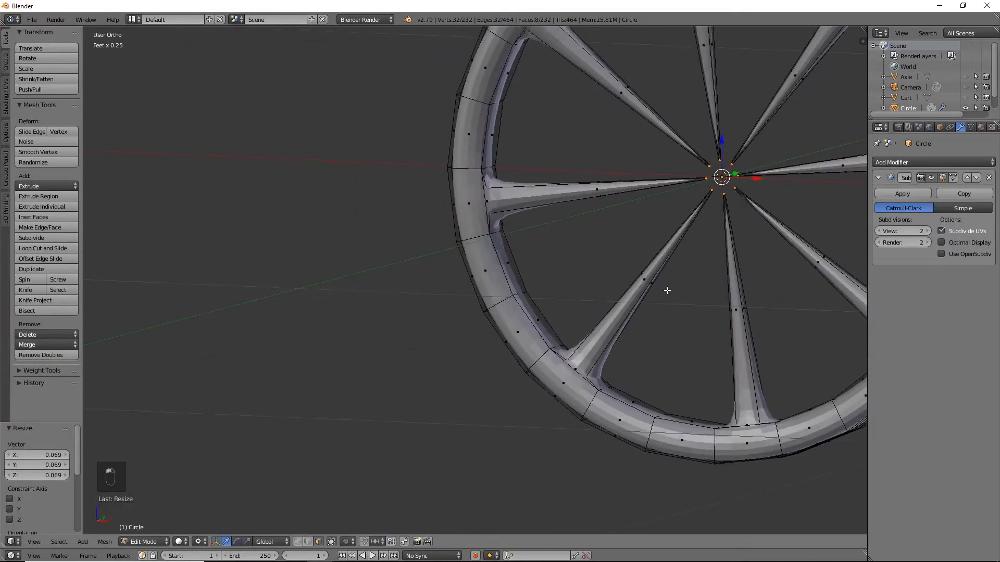
left_click(649, 264)
left_click_drag(654, 262, 657, 261)
middle_click_drag(526, 289, 616, 279)
scroll(407, 309, "down", 5)
middle_click_drag(334, 331, 378, 330, "shift")
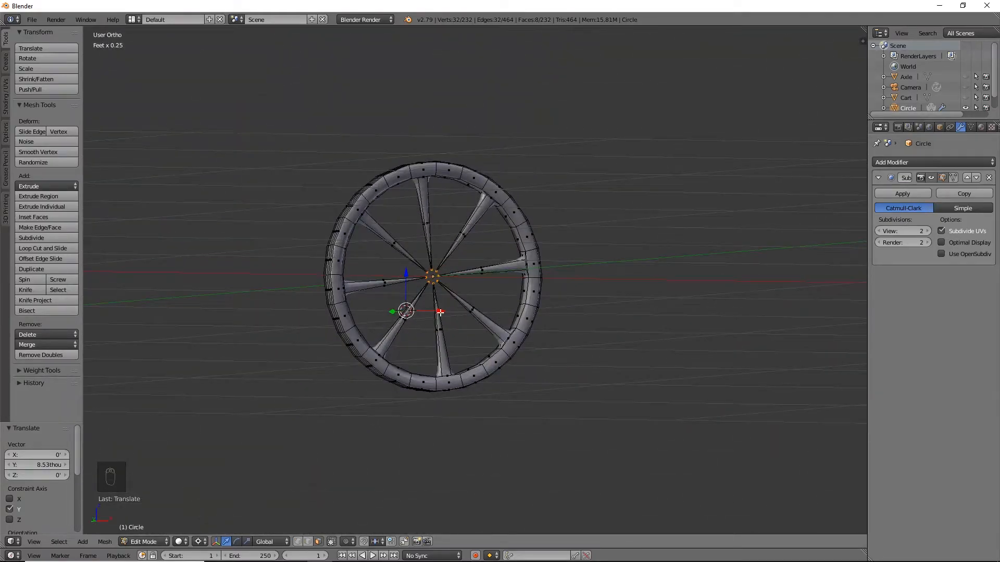
middle_click_drag(571, 326, 530, 357)
middle_click_drag(506, 365, 570, 320, "shift")
scroll(627, 300, "up", 4)
middle_click_drag(678, 211, 655, 314, "shift")
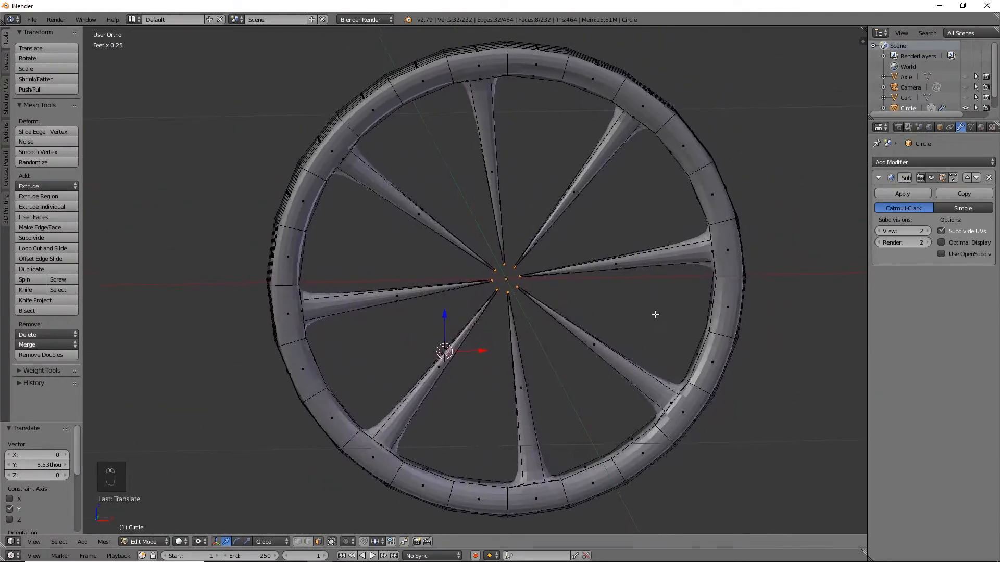
Reset the 3D cursor to the scene origin at the wheel's centre
key("ctrl+c")
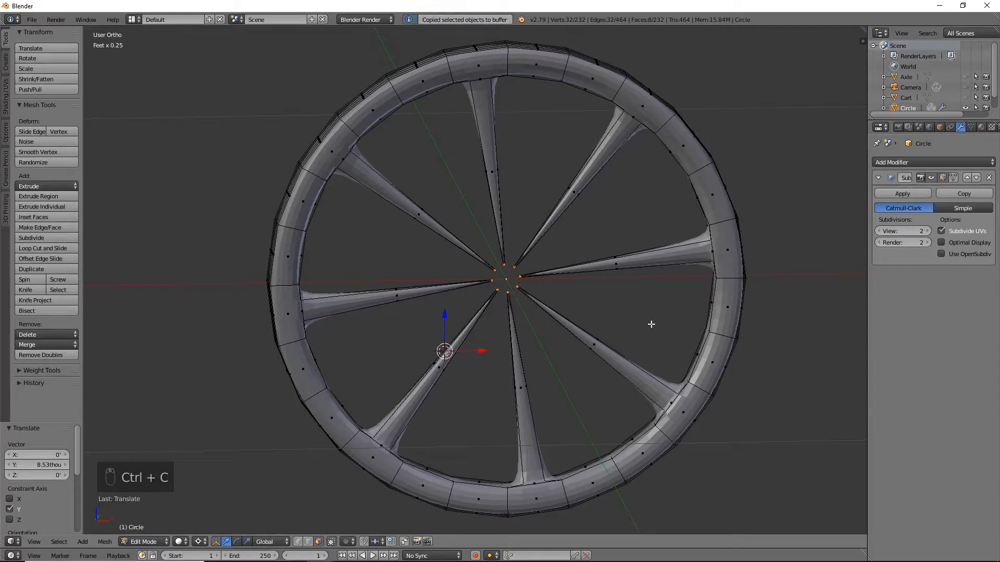
key("alt+c")
key("shift+c")
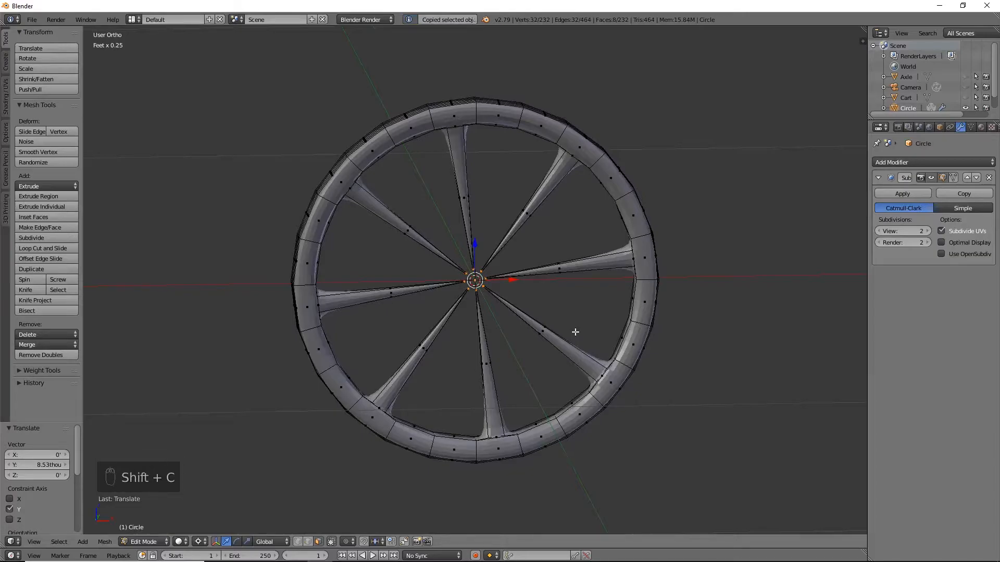
Scale the spoke ends by about 0.576 toward the wheel's centre and set the pivot point to Individual Origins
scroll(568, 333, "up", 6)
middle_click_drag(561, 339, 455, 277)
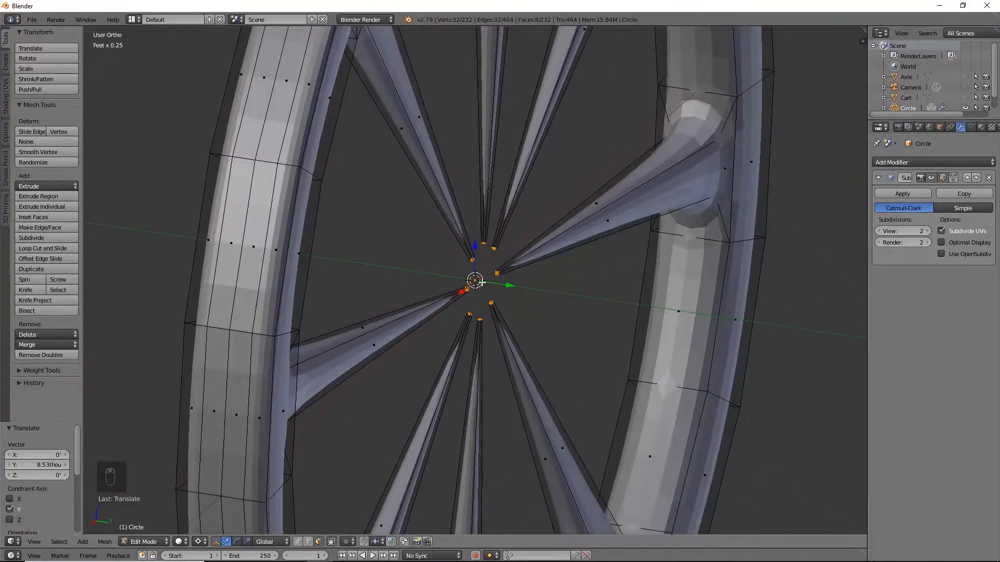
middle_click_drag(546, 322, 825, 300)
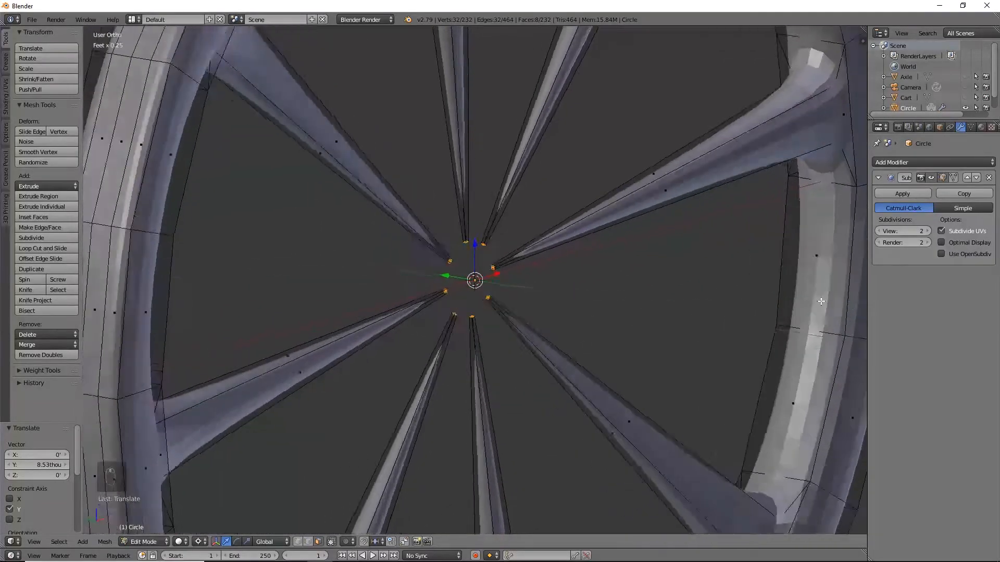
scroll(825, 300, "down", 5)
middle_click_drag(711, 311, 689, 297)
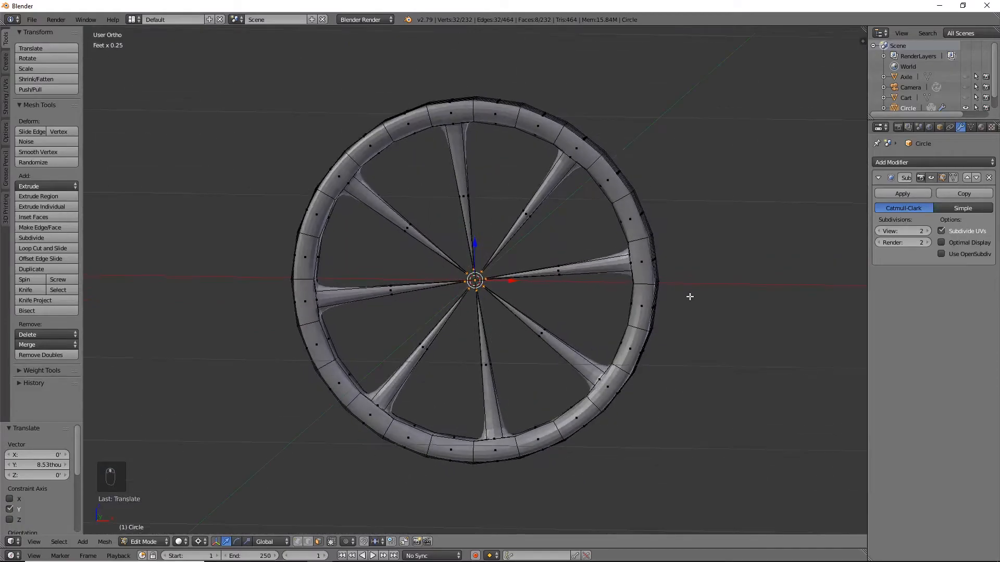
key("s")
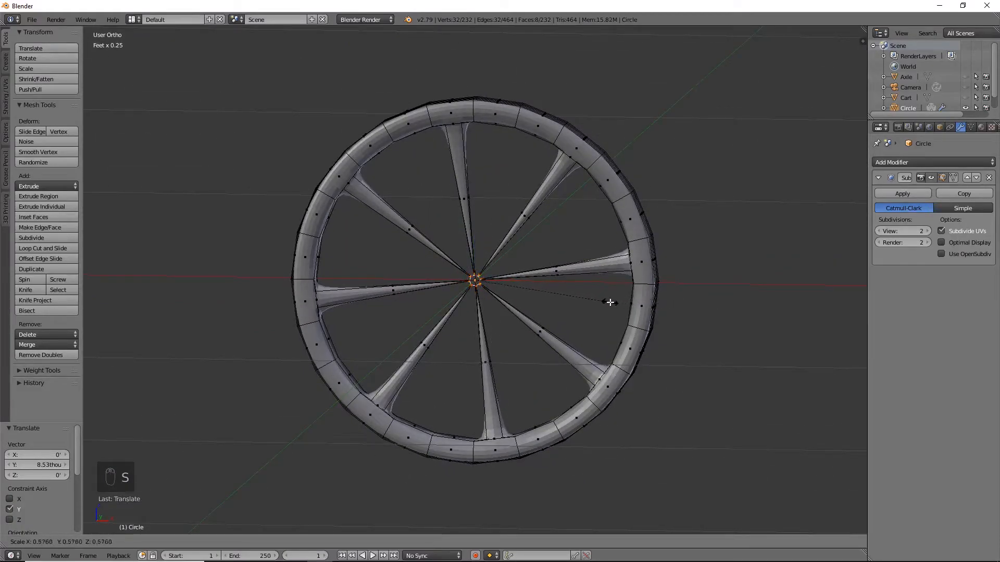
left_click(609, 302)
left_click(200, 541)
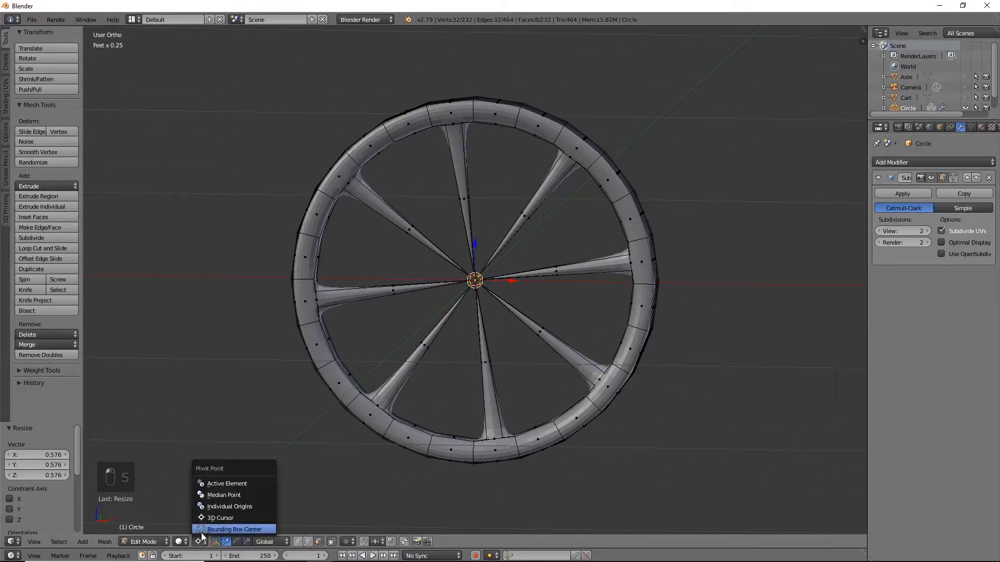
left_click(228, 506)
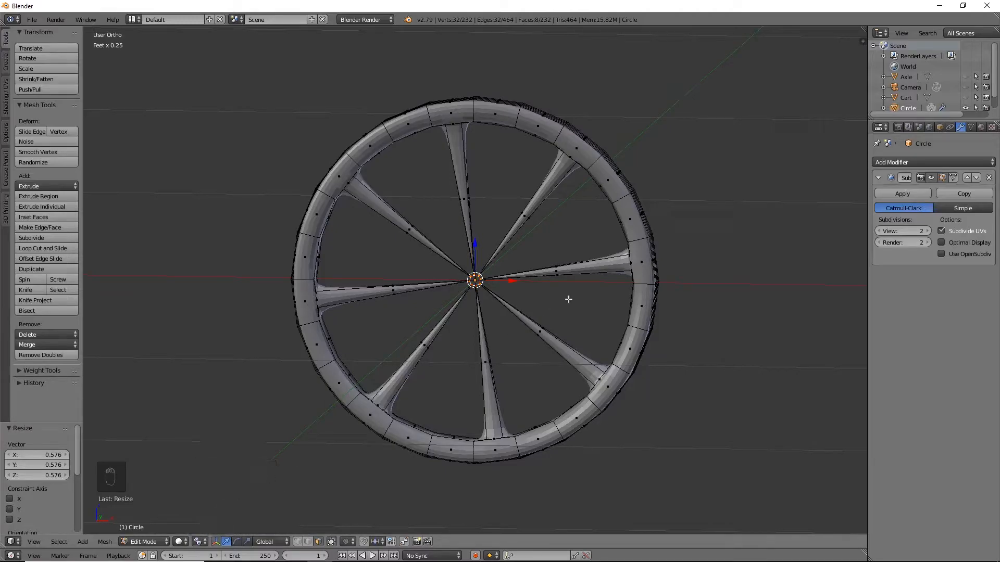
Scale the spokes' selected inner end faces by about 6.98 around their individual origins so they meet in a ring
scroll(552, 305, "up", 5)
middle_click_drag(596, 304, 543, 309)
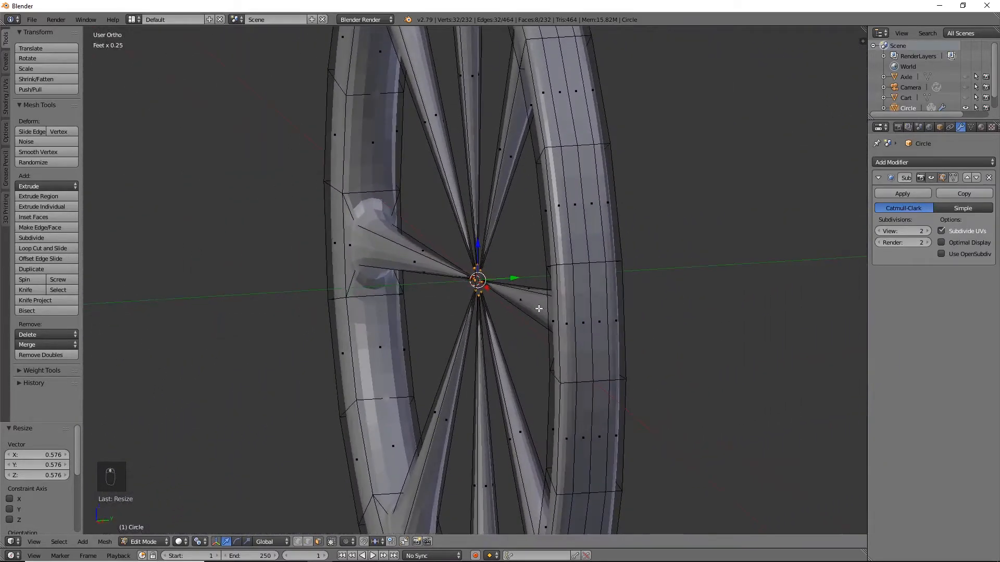
key("s")
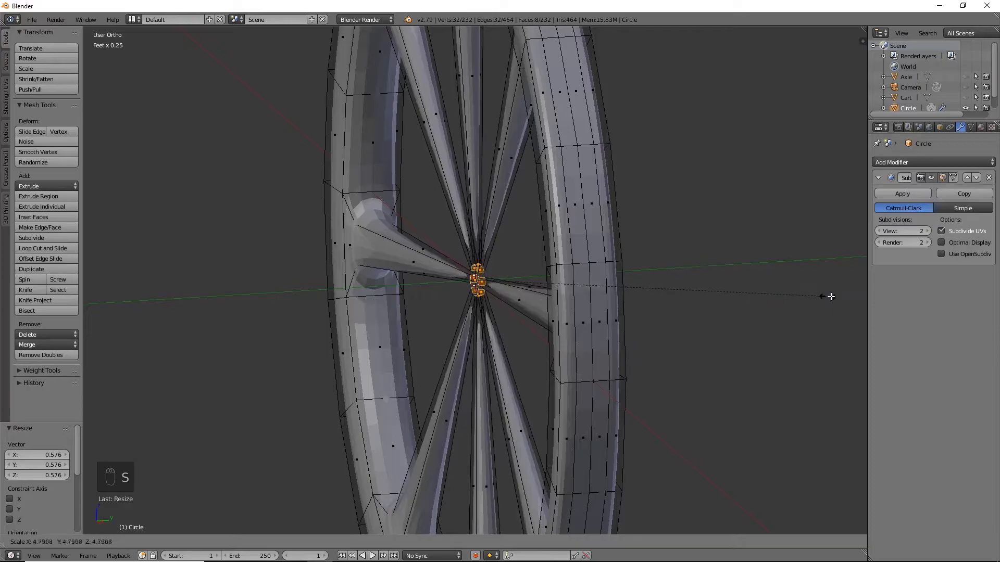
left_click(206, 281)
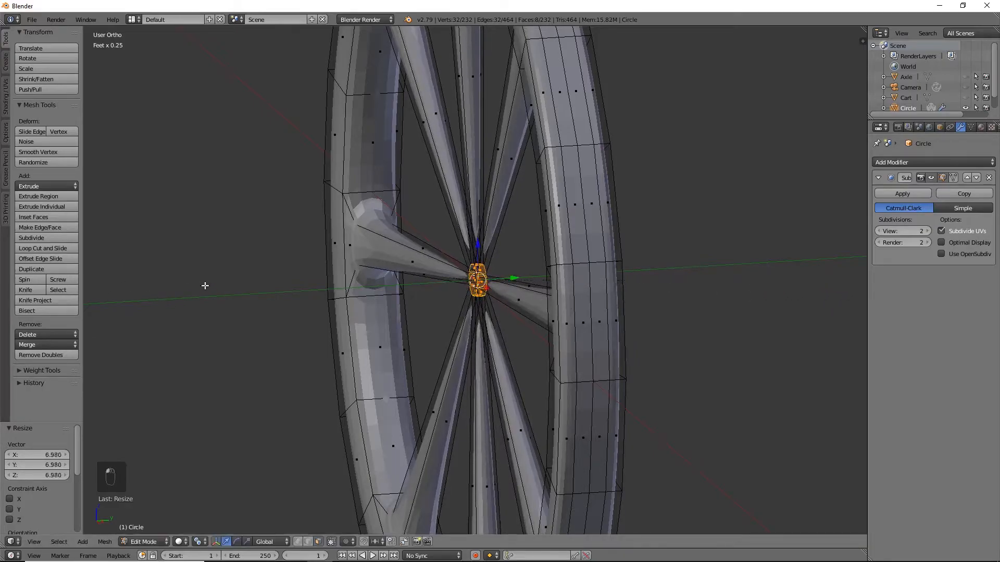
Try enlarging the spokes' inner end faces by another 1.127, and undo that scaling
scroll(412, 331, "up", 8)
middle_click_drag(416, 330, 584, 295)
key("s")
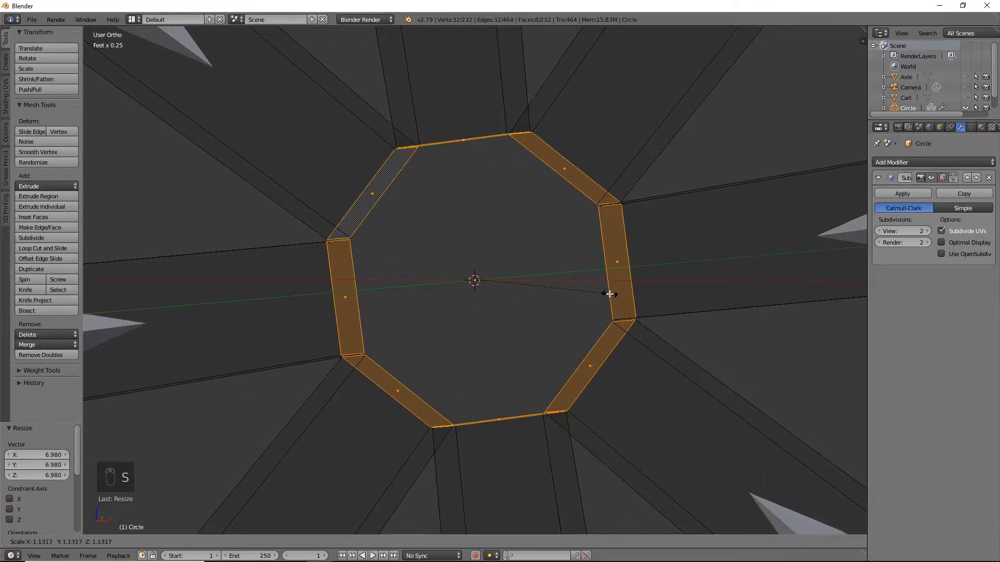
left_click(609, 294)
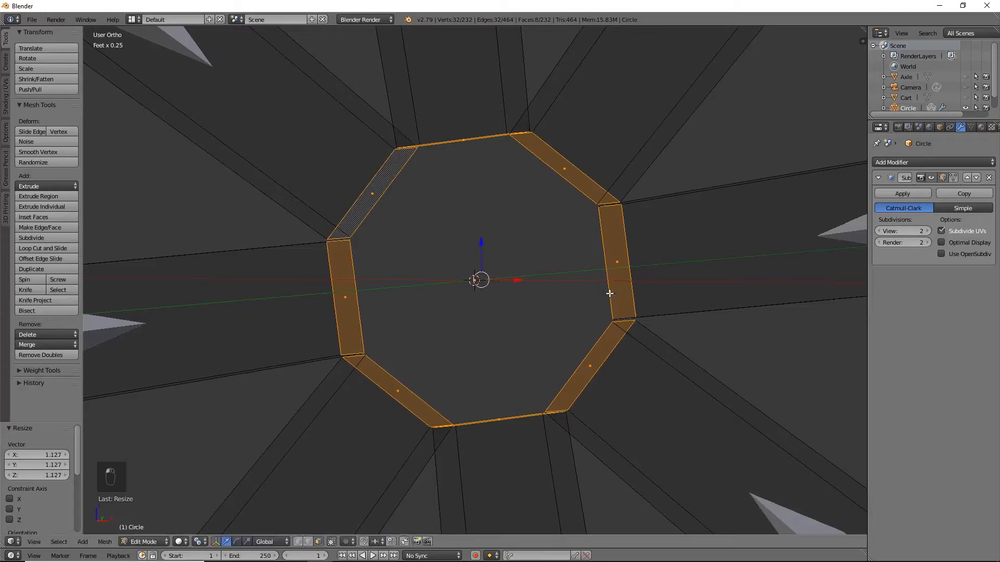
key("ctrl+z")
Switch to vertex selection and merge the overlapping front and back vertex pairs at one corner of the hub ring at center
key("alt+m")
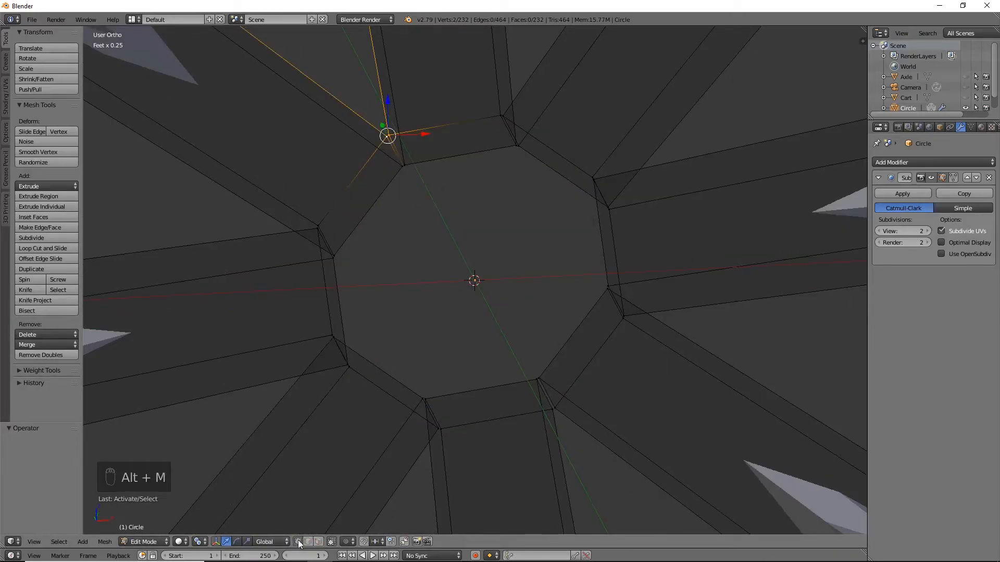
right_click(388, 134)
right_click(388, 135, "shift")
key("alt+m")
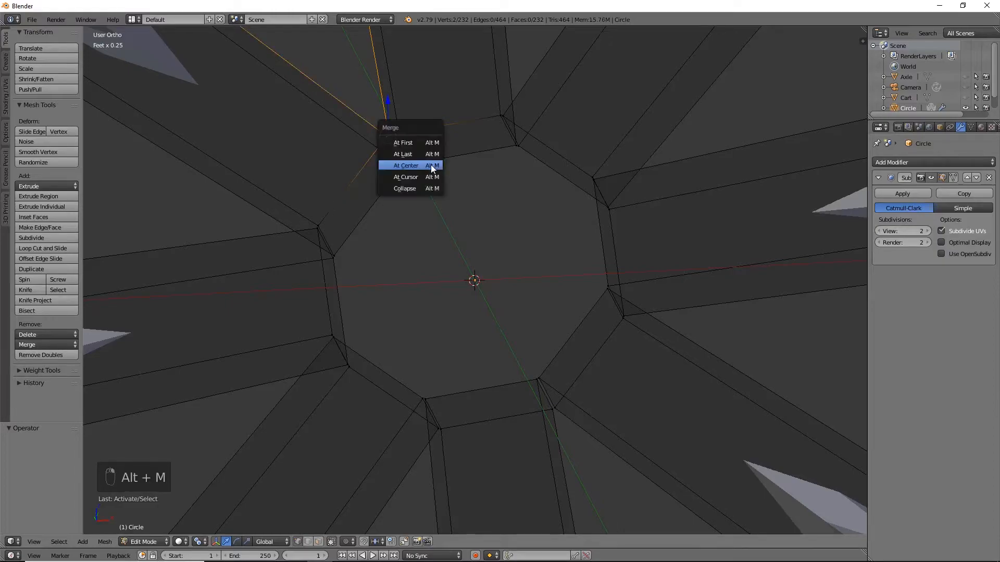
left_click(430, 165)
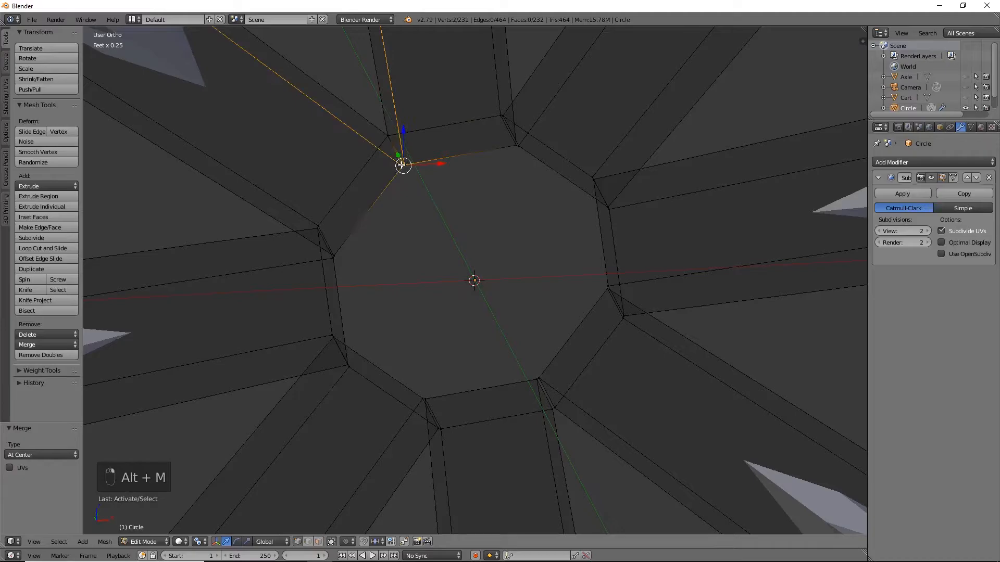
key("alt+m")
left_click(401, 165)
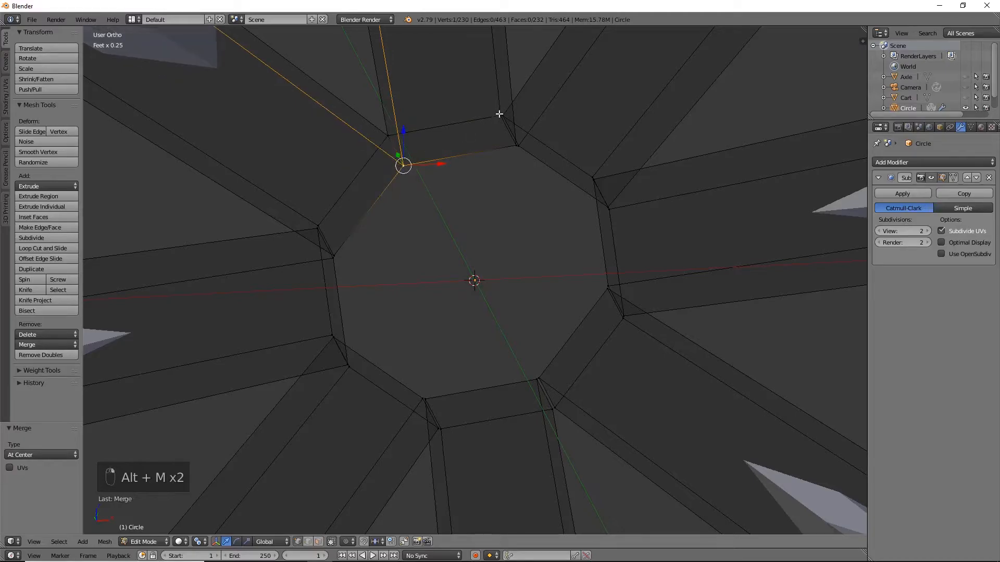
Merge the overlapping front and back vertex pairs at the next corners of the hub ring at center
right_click(518, 145, "shift")
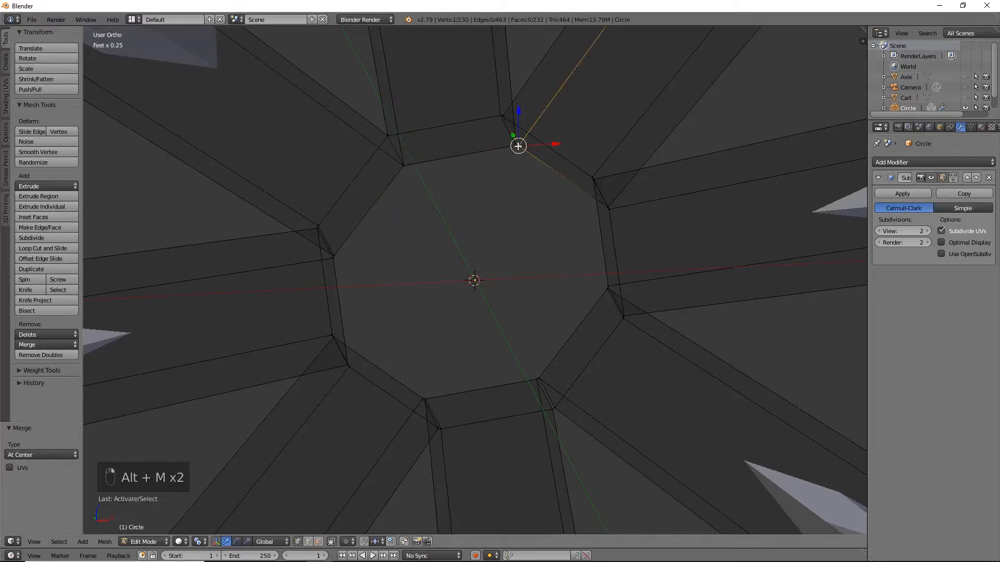
key("alt+m")
left_click(521, 186)
middle_click_drag(538, 156, 517, 185)
right_click(530, 133, "shift")
key("alt+m")
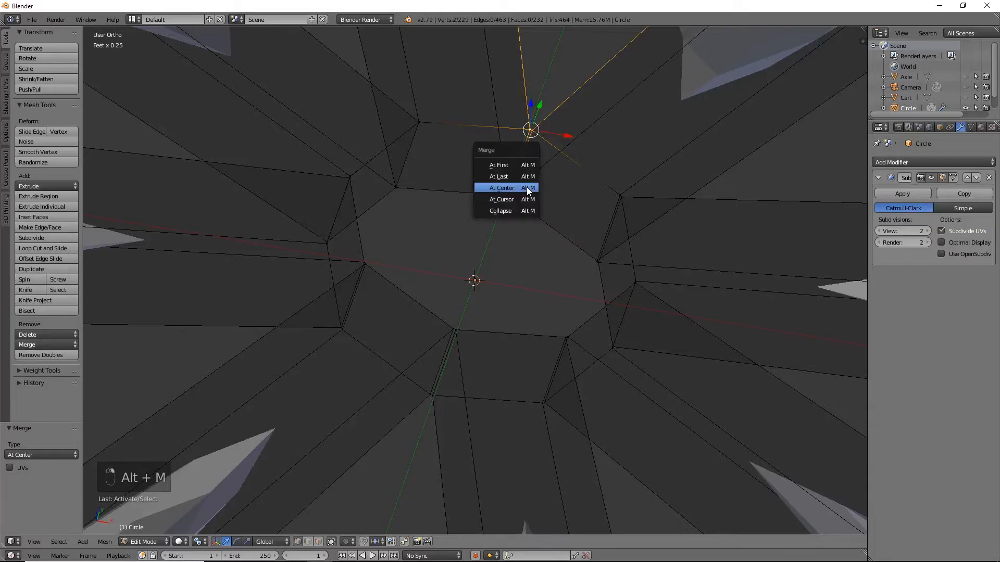
left_click(527, 190)
middle_click_drag(527, 191, 579, 264)
right_click(628, 209)
right_click(629, 210, "shift")
right_click(628, 210, "shift")
key("alt+m")
right_click(584, 243)
key("alt+m")
left_click(585, 243)
Merge each remaining overlapping vertex pair around the hub ring at center, until all eight spokes are joined
middle_click_drag(585, 243, 573, 224)
right_click(579, 216)
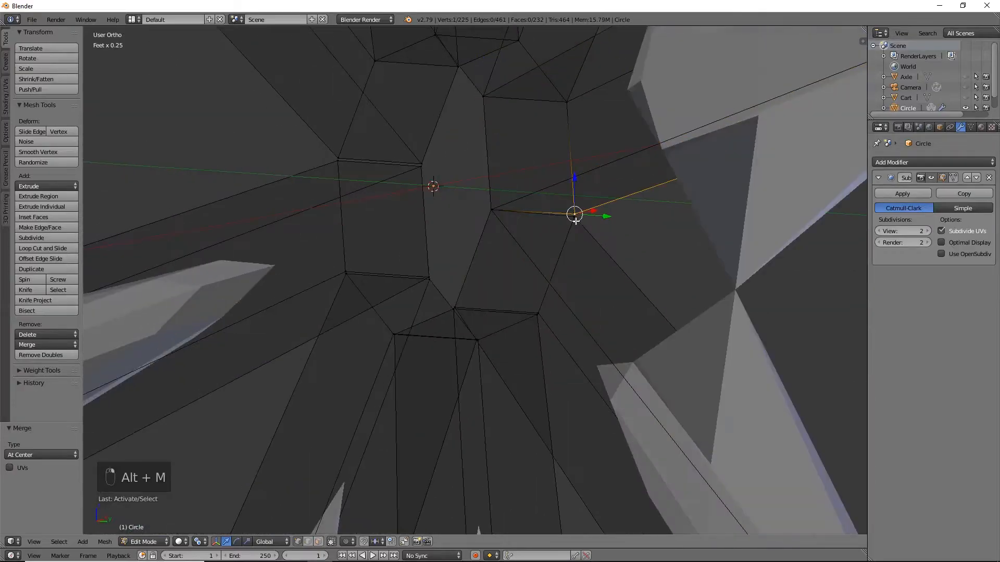
right_click(580, 218, "shift")
key("alt+m")
left_click(580, 217)
key("alt+m")
left_click(430, 282)
middle_click_drag(431, 281, 415, 420)
key("alt+m")
left_click(489, 268)
right_click(450, 348)
right_click(447, 350, "shift")
key("alt+m")
right_click(255, 273, "shift")
key("alt+m")
key("alt+m")
Add one loop cut to each of the eight spokes and slide it close to the hub
scroll(228, 351, "down", 6)
middle_click_drag(228, 351, 367, 201)
middle_click_drag(415, 288, 418, 281)
scroll(529, 229, "up", 5)
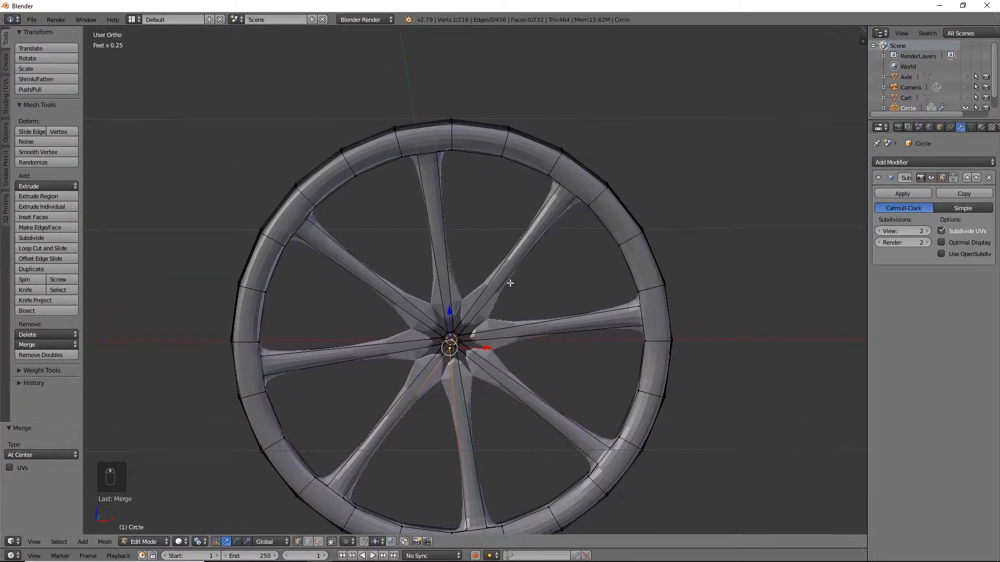
scroll(532, 230, "down", 5)
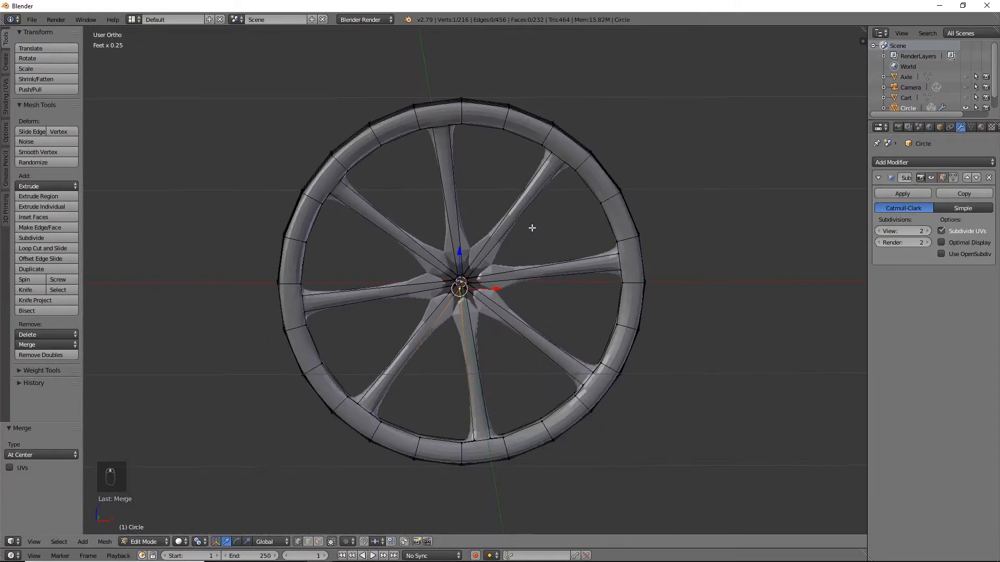
key("ctrl+r")
left_click(532, 230)
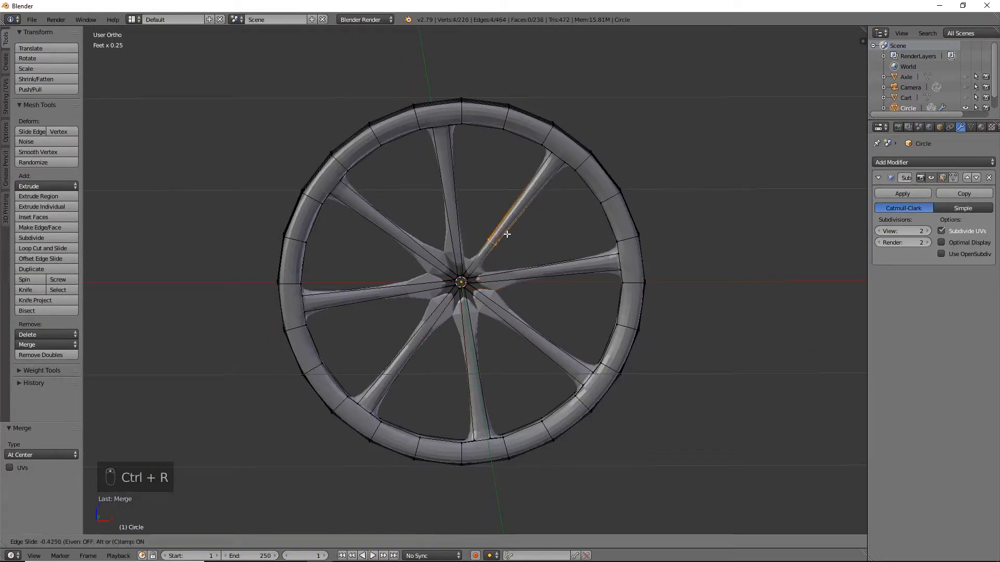
left_click(482, 257)
key("ctrl+r")
left_click(588, 277)
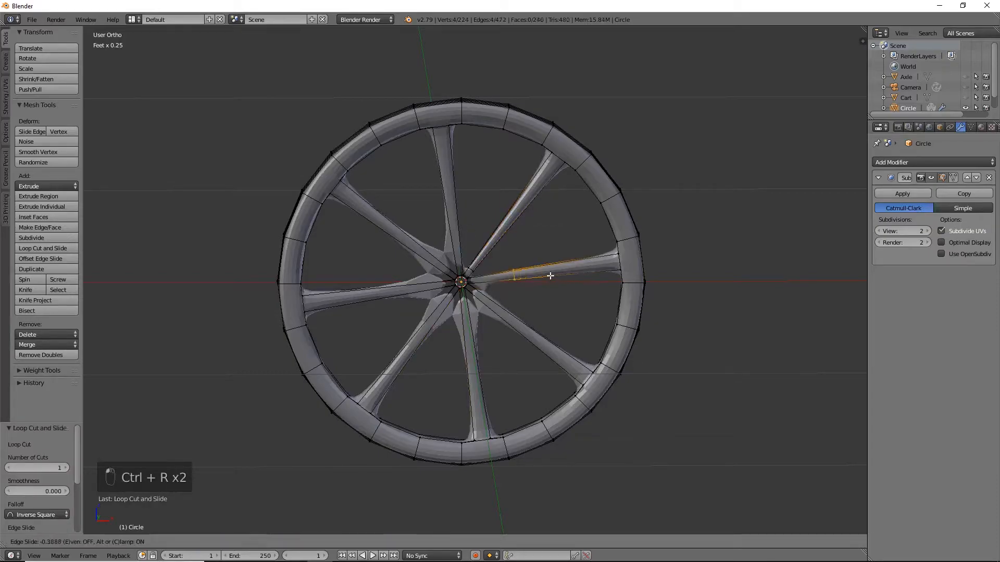
left_click(511, 281)
key("ctrl+r")
left_click(521, 336)
left_click(468, 323)
key("ctrl+r")
left_click(470, 359)
left_click(463, 307)
key("ctrl+r")
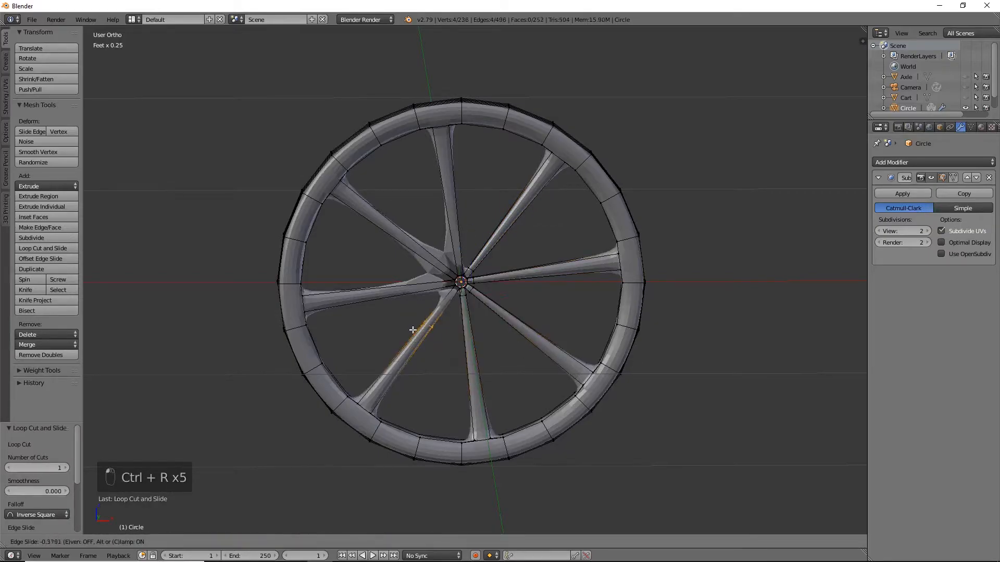
left_click(442, 291)
key("ctrl+r")
left_click(404, 254)
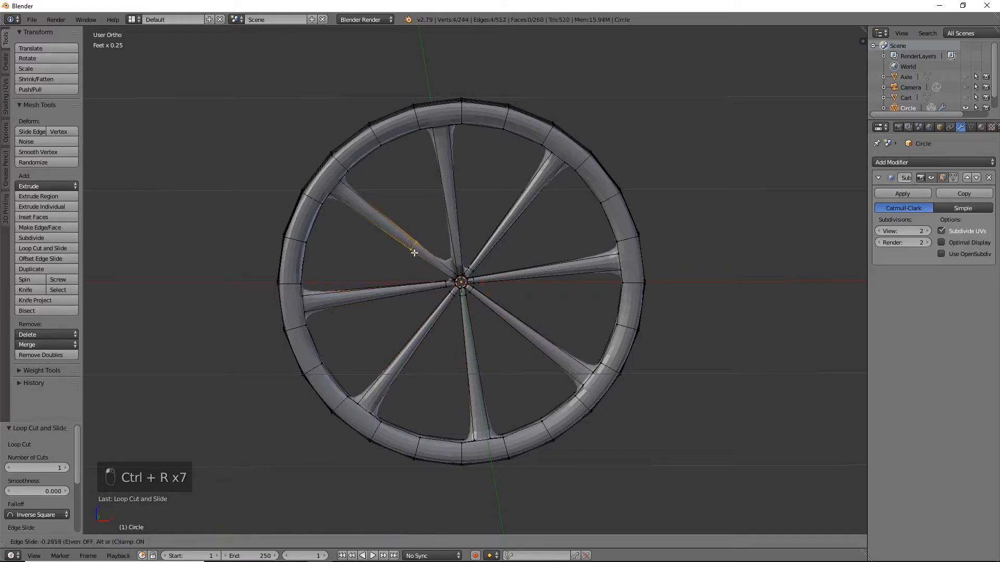
left_click(446, 268)
key("ctrl+r")
left_click(451, 248)
left_click(460, 268)
Fill the front opening of the hub with a face across its eight corner vertices
scroll(520, 322, "up", 8)
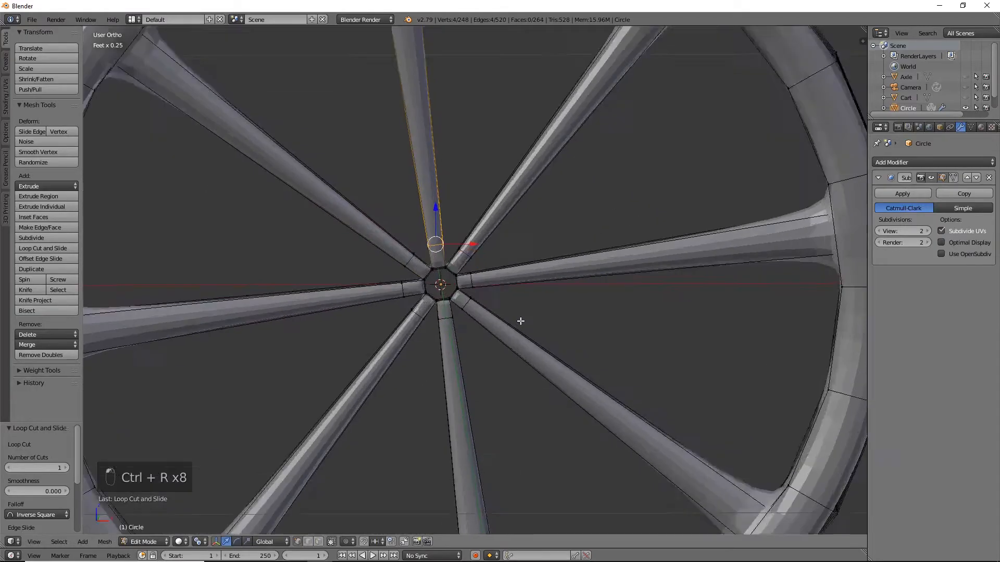
scroll(520, 322, "up", 4)
middle_click_drag(458, 341, 648, 323, "shift")
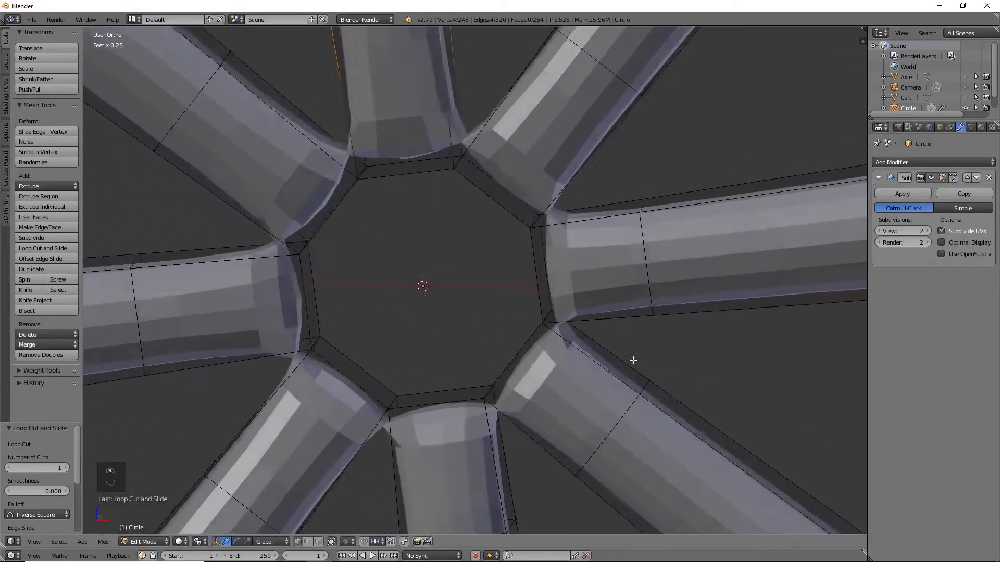
left_click(401, 174)
left_click(311, 347, "shift")
left_click(390, 407, "shift")
left_click(478, 400, "shift")
left_click(535, 327, "shift")
left_click(522, 231, "shift")
key("f")
Show the mesh in wireframe and fill the opposite hub opening with a face across its eight corner vertices
middle_click_drag(701, 318, 469, 291)
left_click(429, 249)
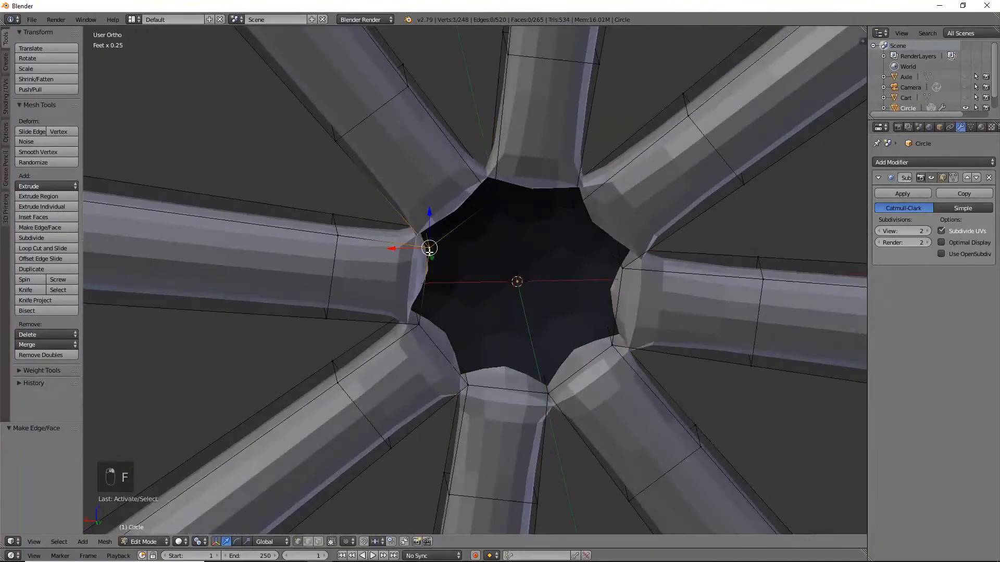
key("z")
left_click(495, 199, "shift")
left_click(577, 214, "shift")
middle_click_drag(617, 251, 641, 299)
left_click(585, 329, "shift")
left_click(574, 388, "shift")
left_click(517, 408, "shift")
left_click(446, 377, "shift")
left_click(402, 313, "shift")
key("f")
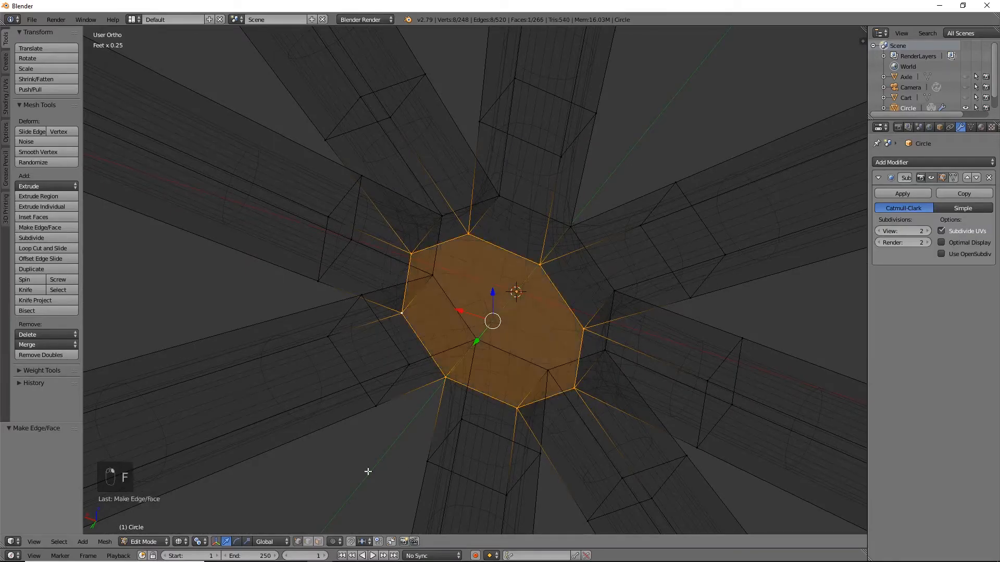
Switch to face selection and delete the eight spoke end faces enclosed between the two hub caps
left_click(320, 543)
middle_click_drag(525, 337, 502, 337)
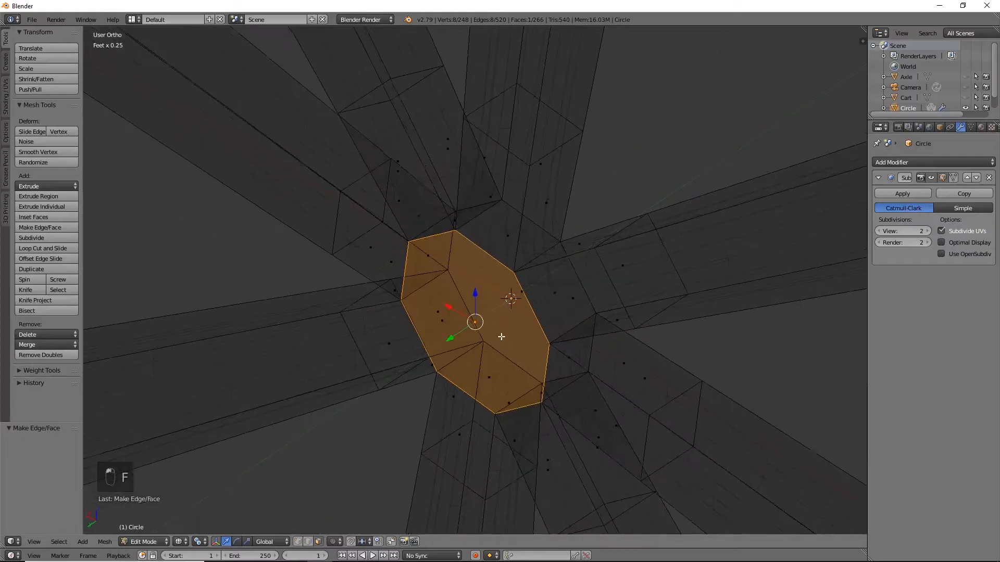
right_click(444, 320)
right_click(432, 284, "shift")
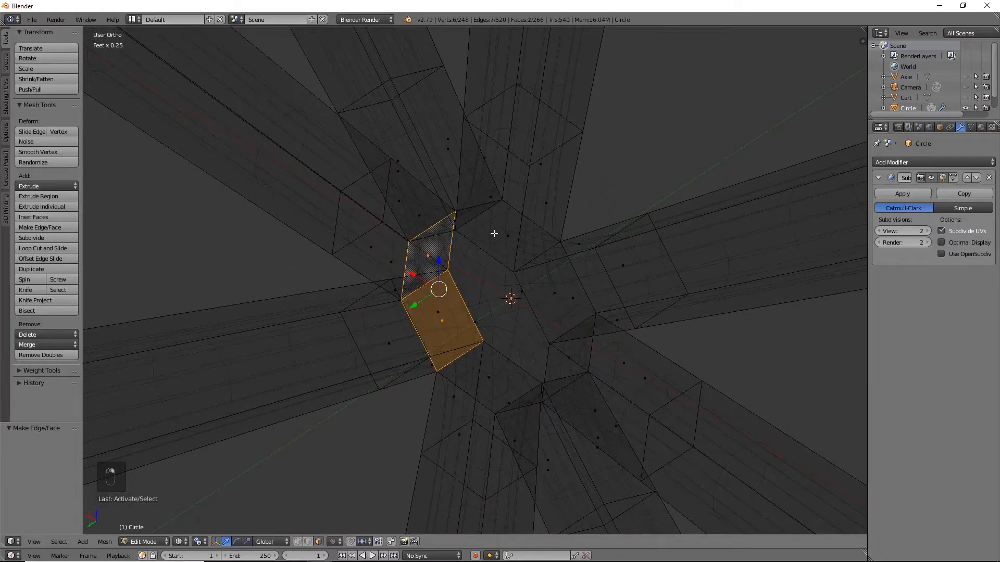
right_click(500, 232, "shift")
right_click(454, 223, "shift")
middle_click_drag(576, 350, 595, 290)
right_click(578, 268, "shift")
middle_click_drag(625, 367, 602, 303)
right_click(586, 312, "shift")
right_click(554, 355, "shift")
right_click(515, 381, "shift")
key("x")
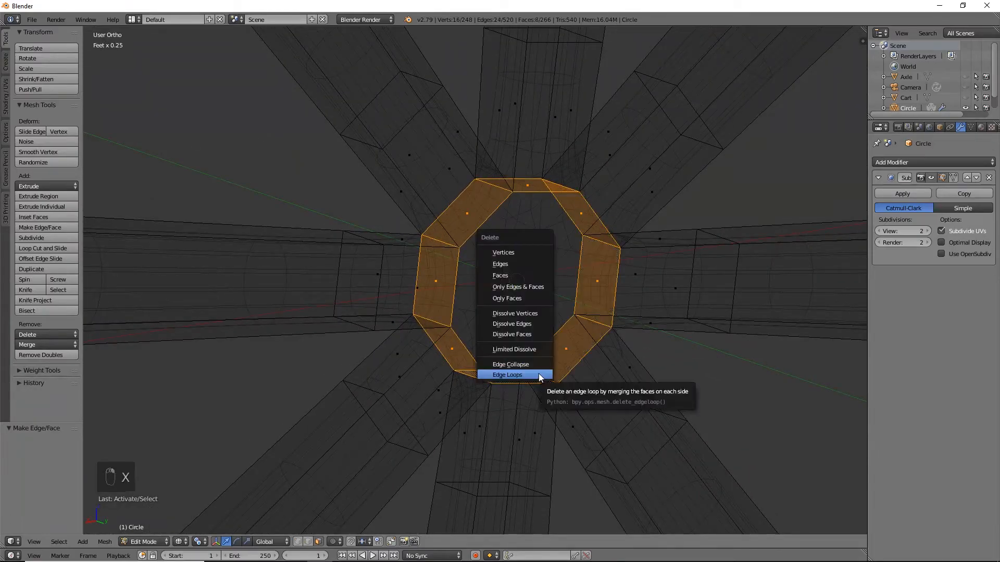
left_click(521, 275)
Return to solid shading, select the whole wheel mesh and run Make Normals Consistent
key("z")
mouse_move(376, 327)
middle_mouse_down()
mouse_move(457, 329)
mouse_move(435, 334)
mouse_move(373, 268)
mouse_move(398, 340)
mouse_move(454, 350)
mouse_move(415, 351)
middle_mouse_up()
key("a")
key("a")
key("a")
key("a")
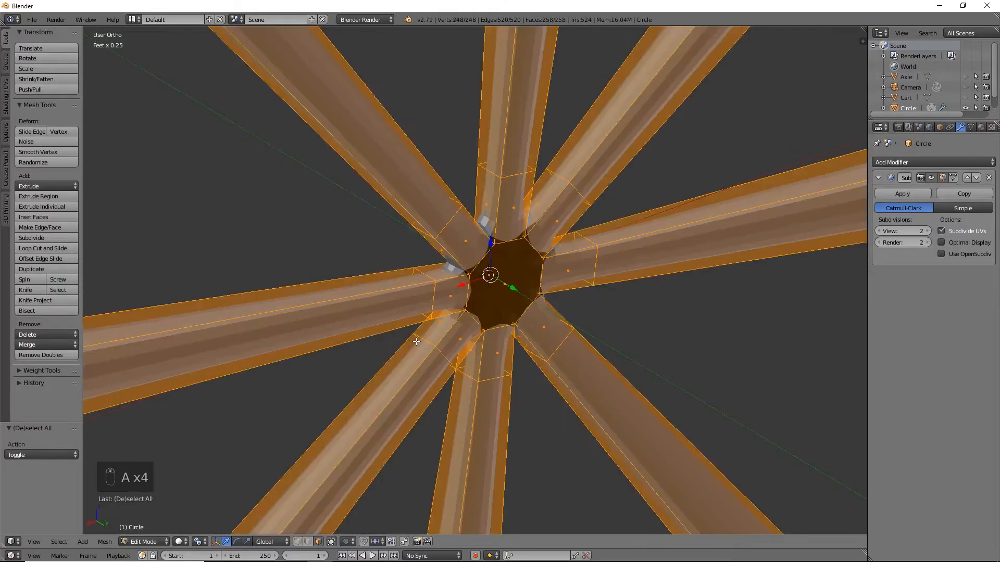
key("space")
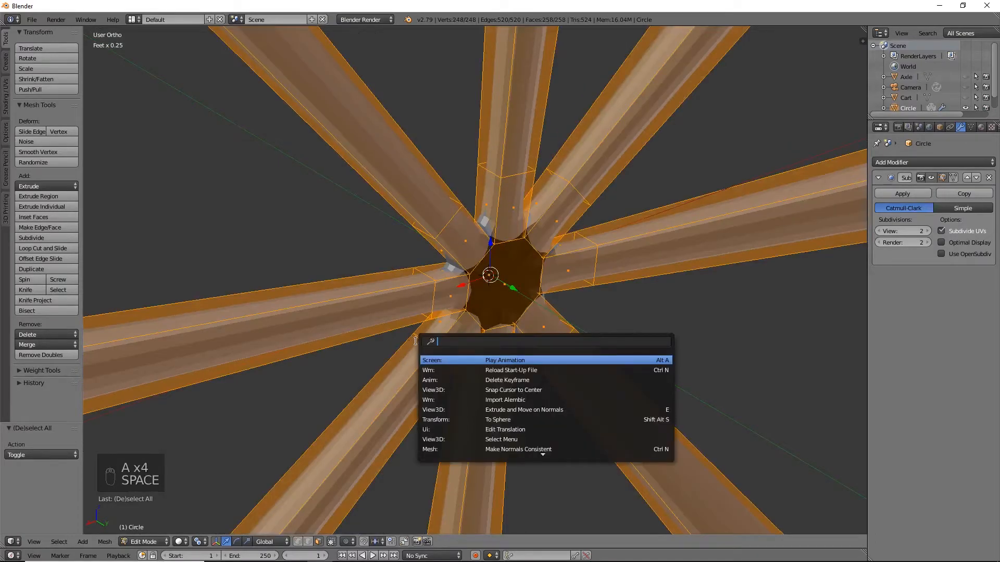
type("norma")
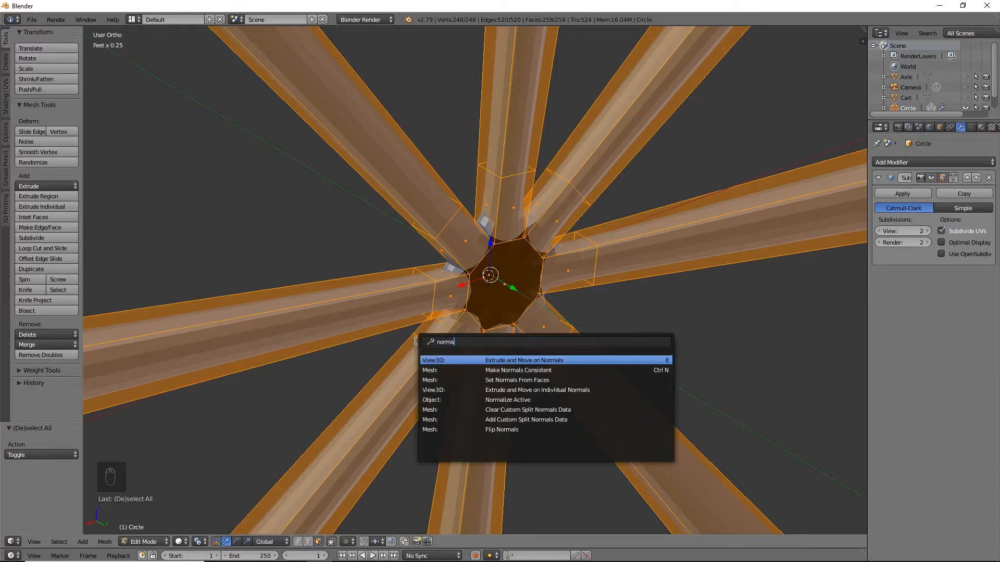
key("Down")
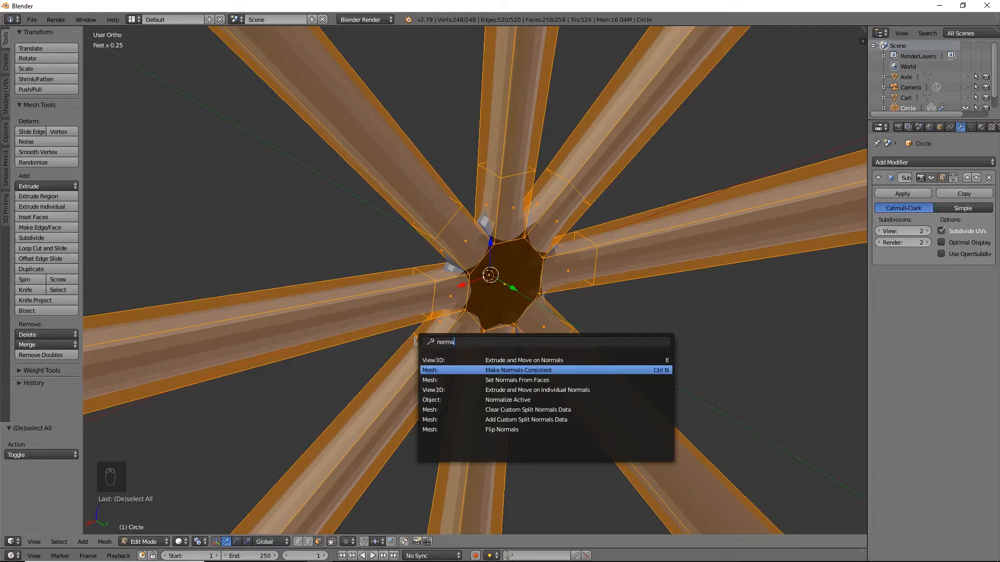
key("Return")
Add one loop cut to each of the eight spokes and slide it outward against the rim
middle_click_drag(452, 328, 544, 294)
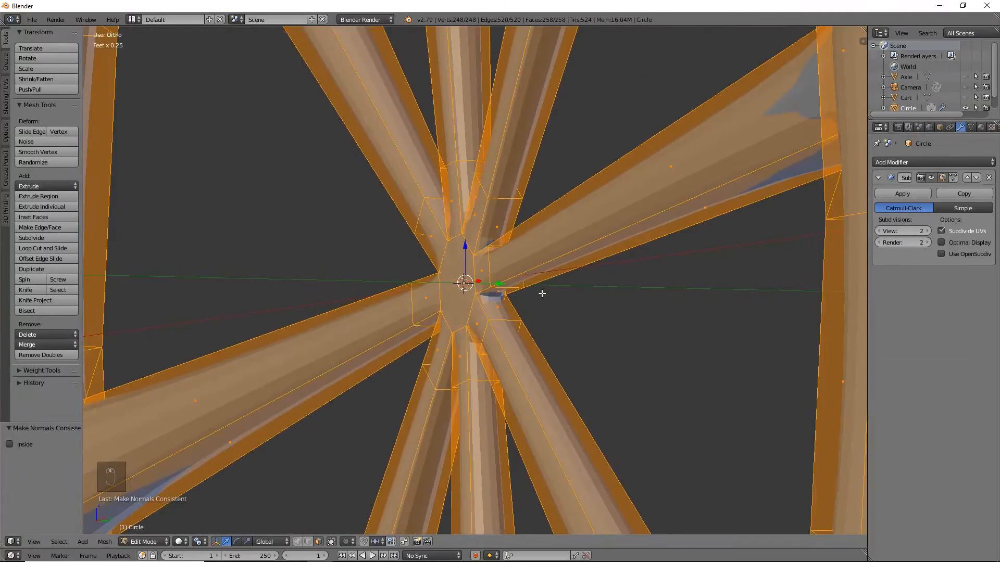
key("z")
scroll(528, 296, "down", 9)
key("z")
mouse_move(478, 304)
middle_mouse_down()
mouse_move(573, 299)
mouse_move(574, 283)
mouse_move(560, 280)
mouse_move(570, 308)
middle_mouse_up()
key("ctrl+r")
left_click(575, 177)
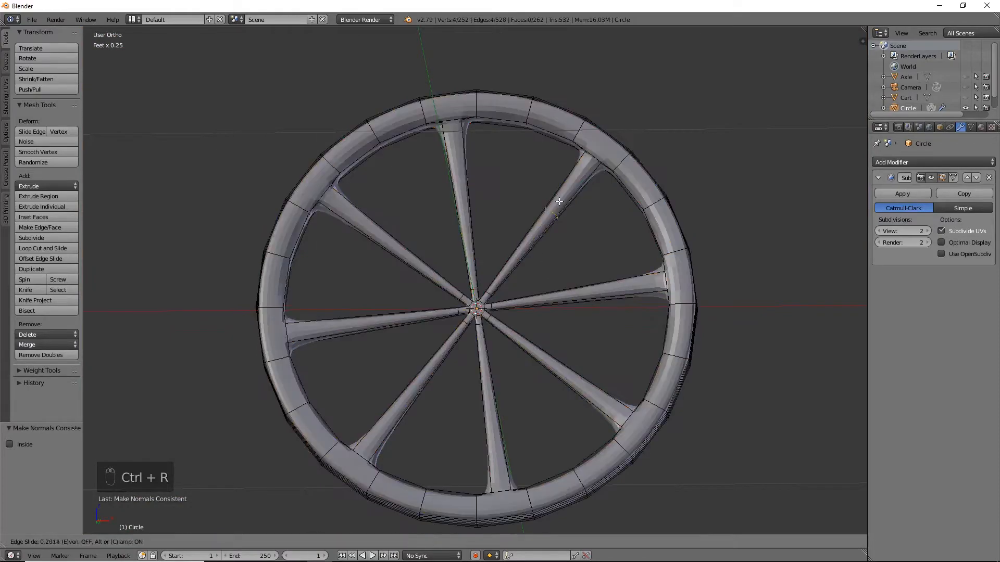
left_click(596, 138)
key("ctrl+r")
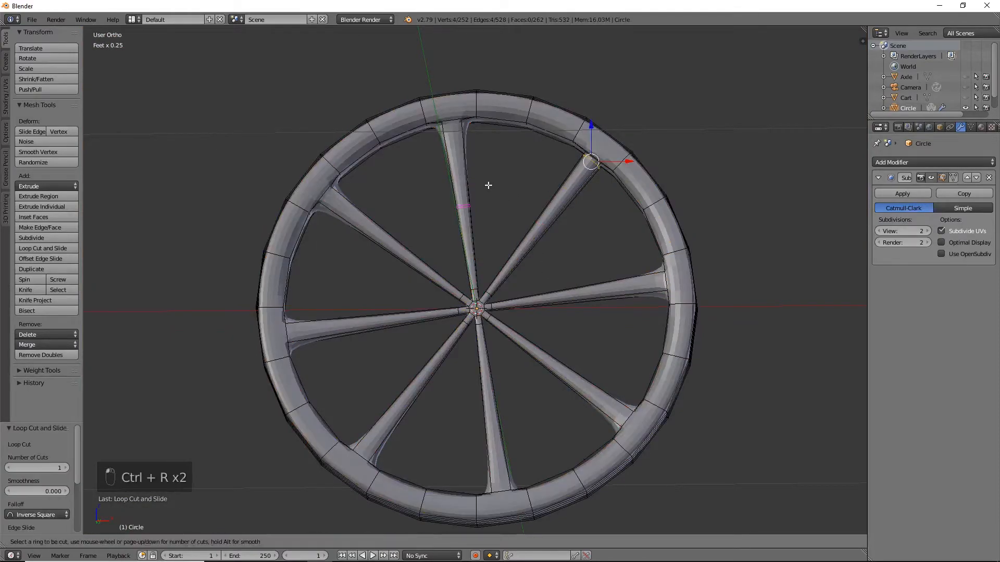
left_click(451, 124)
left_click(441, 130)
key("ctrl+r")
left_click(337, 195)
left_click(314, 179)
key("ctrl+r")
left_click(312, 335)
left_click(292, 335)
key("ctrl+r")
left_click(407, 390)
left_click(353, 451)
key("ctrl+r")
left_click(492, 401)
left_click(503, 480)
key("ctrl+r")
left_click(625, 414)
left_click(655, 433)
key("ctrl+r")
left_click(638, 291)
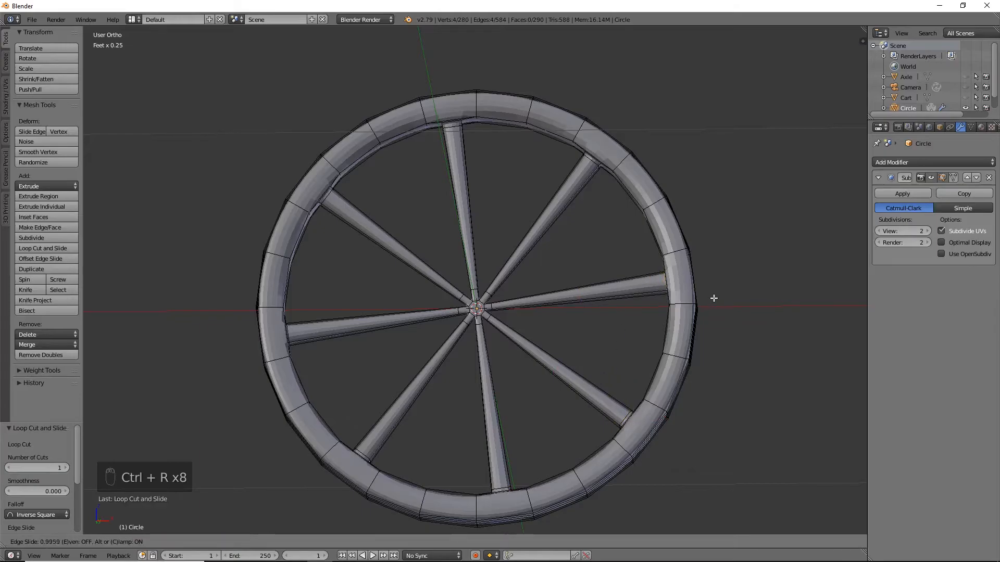
left_click(710, 297)
middle_click_drag(569, 286, 608, 297)
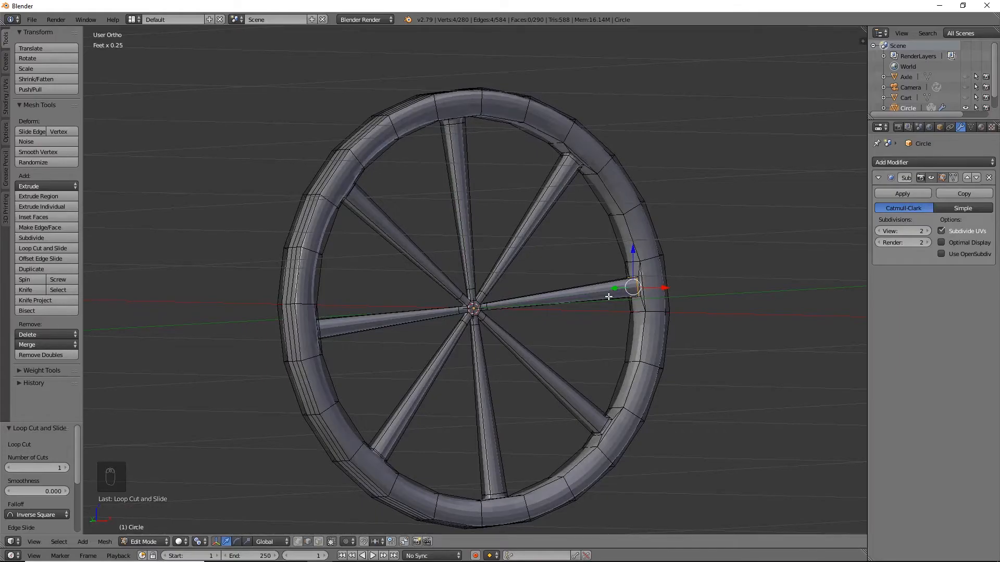
mouse_move(608, 296)
middle_mouse_down()
mouse_move(567, 312)
mouse_move(388, 304)
mouse_move(607, 305)
middle_mouse_up()
scroll(608, 323, "down", 4)
middle_click_drag(607, 343, 487, 359)
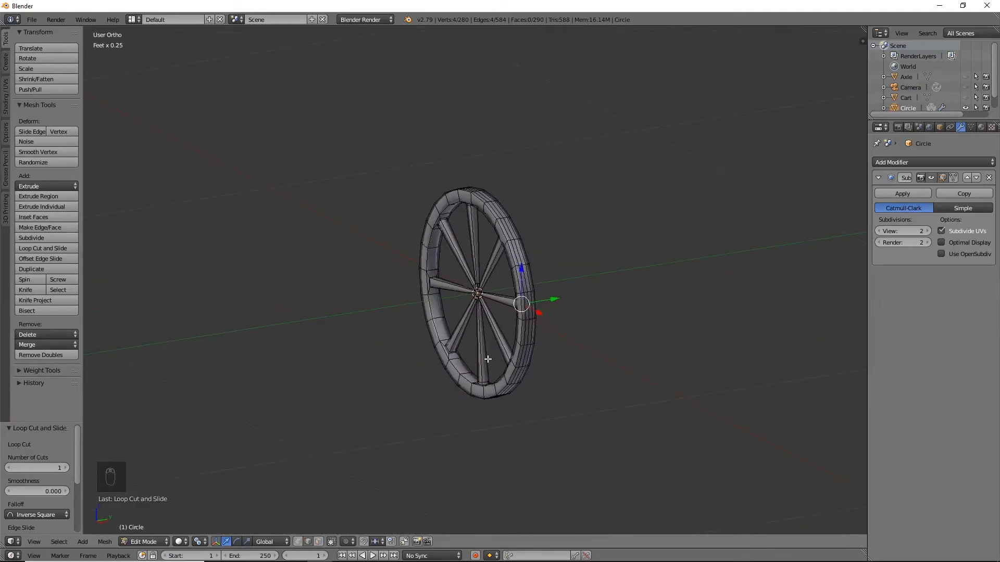
Leave mesh editing and duplicate the wheel object in place
key("Tab")
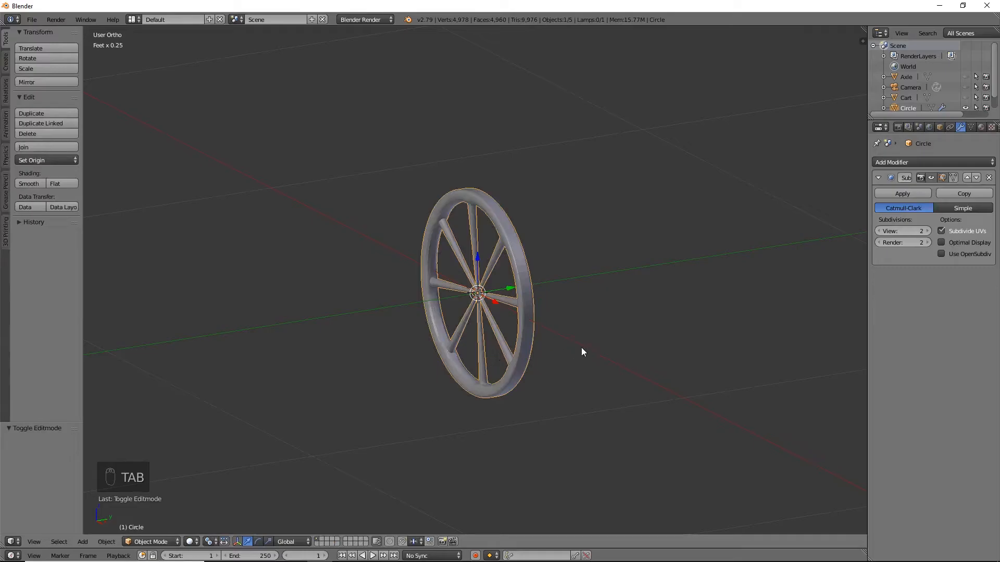
middle_click_drag(595, 345, 543, 338)
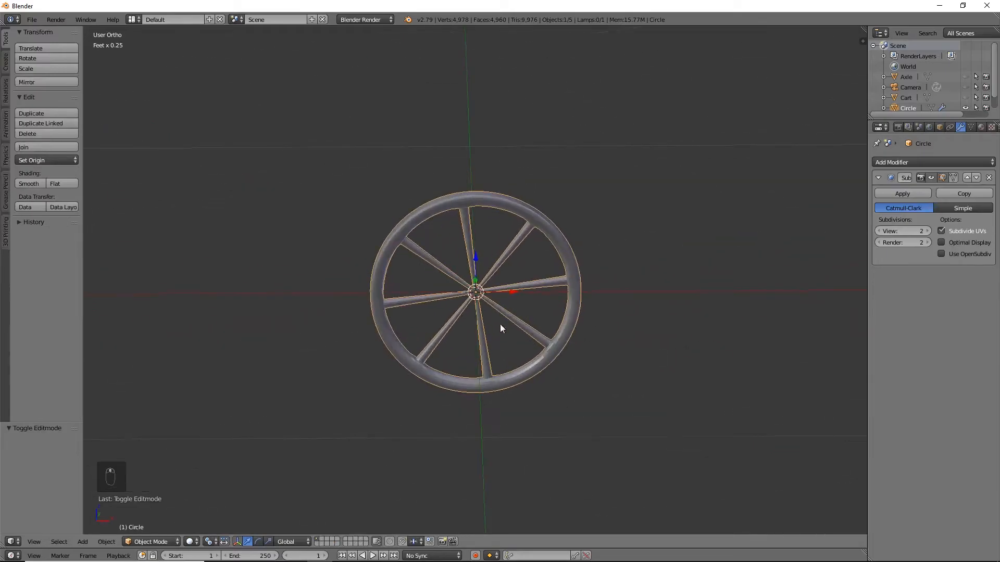
key("shift+d")
right_click(487, 308)
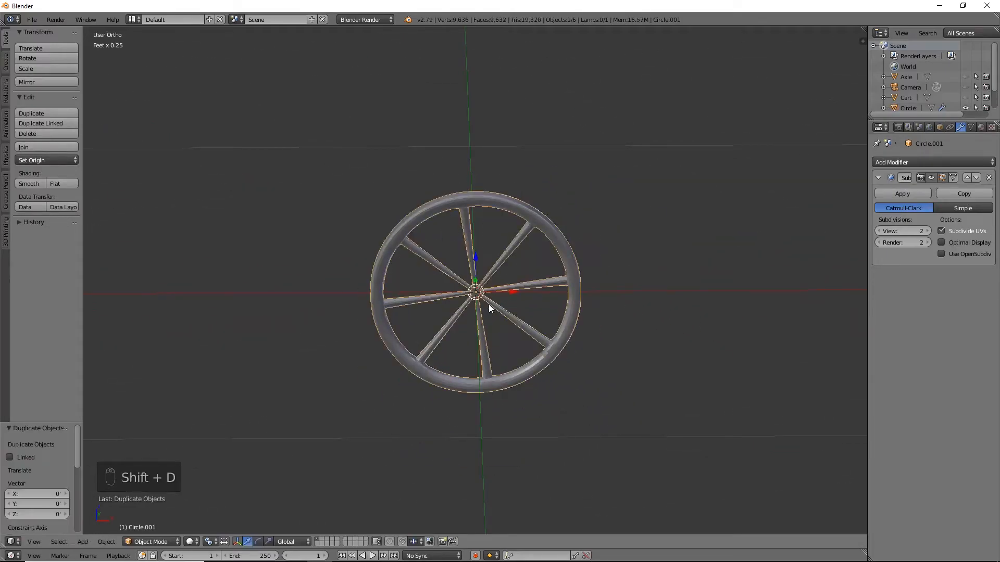
Rename the original wheel object as Wheel and its duplicate as Wheel 1
scroll(949, 88, "down", 2)
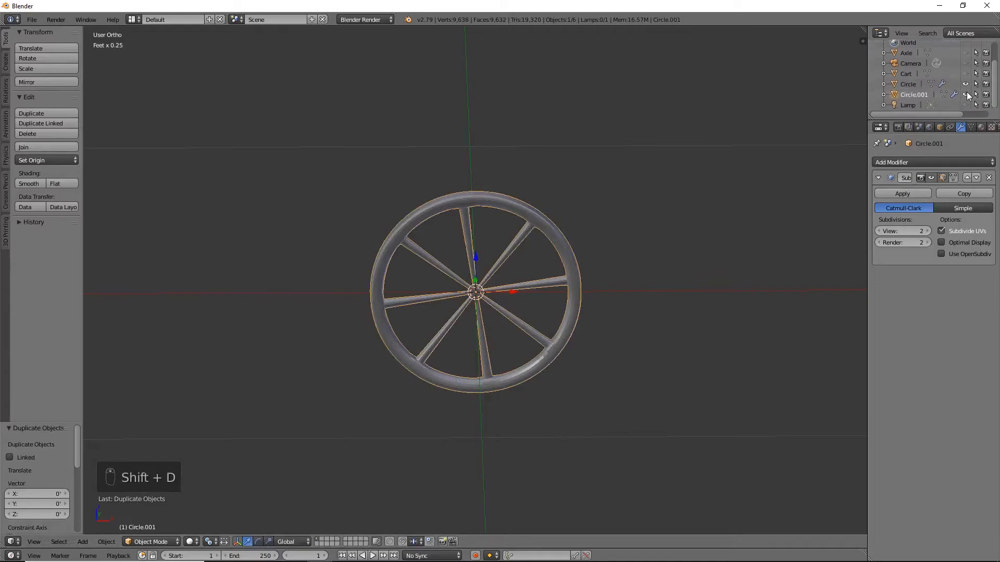
double_click(908, 83)
type("Wheel")
key("Return")
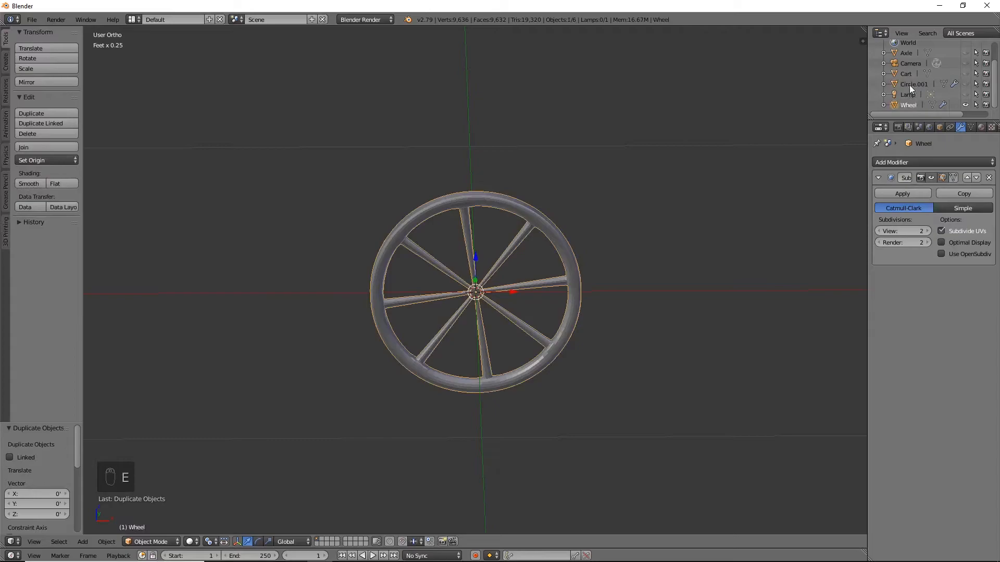
double_click(914, 87)
type("Whee")
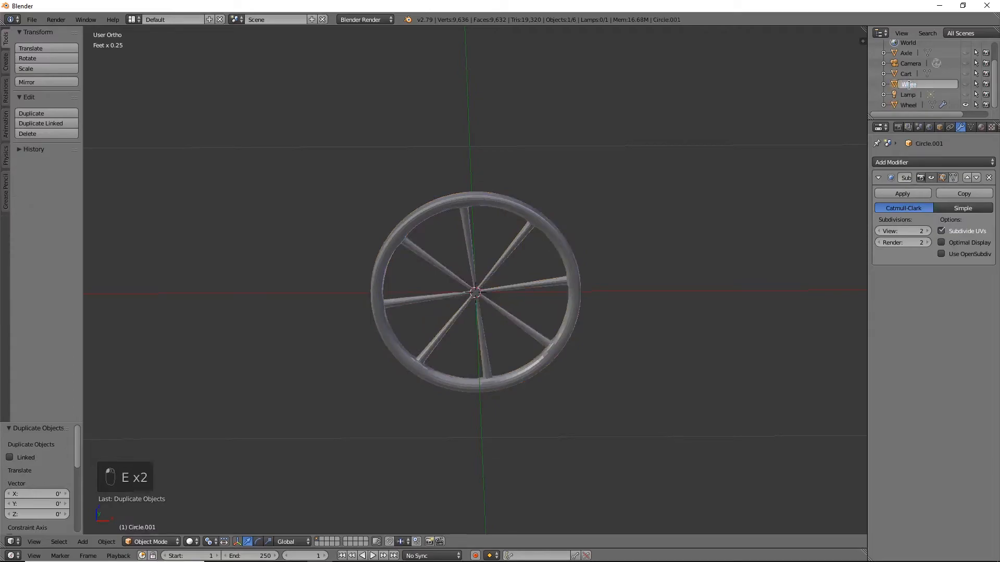
type("l 1")
key("Return")
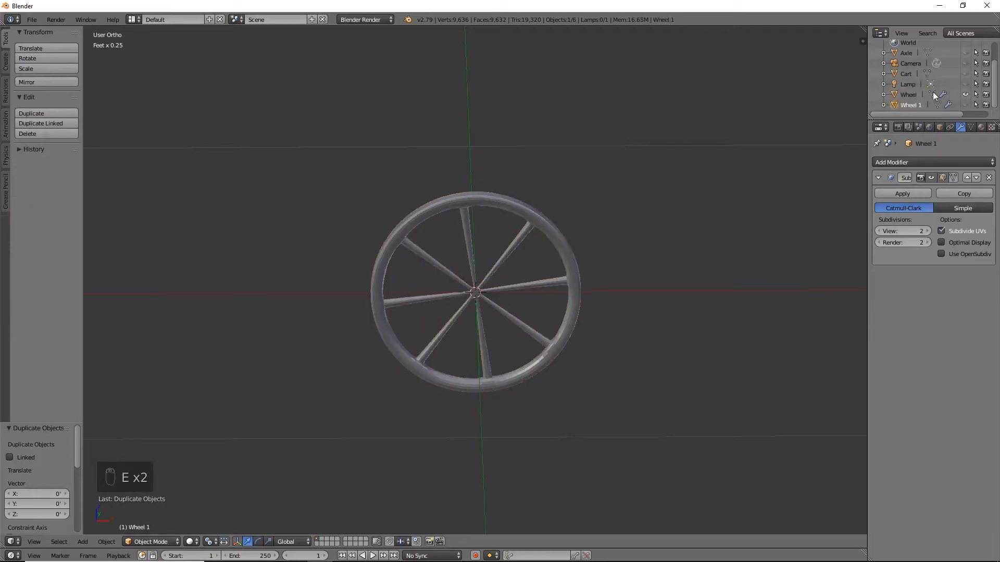
Hide the original Wheel object, keep Wheel 1 shown, and unhide the Cart and Axle objects
left_click(965, 105)
left_click(965, 95)
middle_click_drag(626, 296, 792, 292)
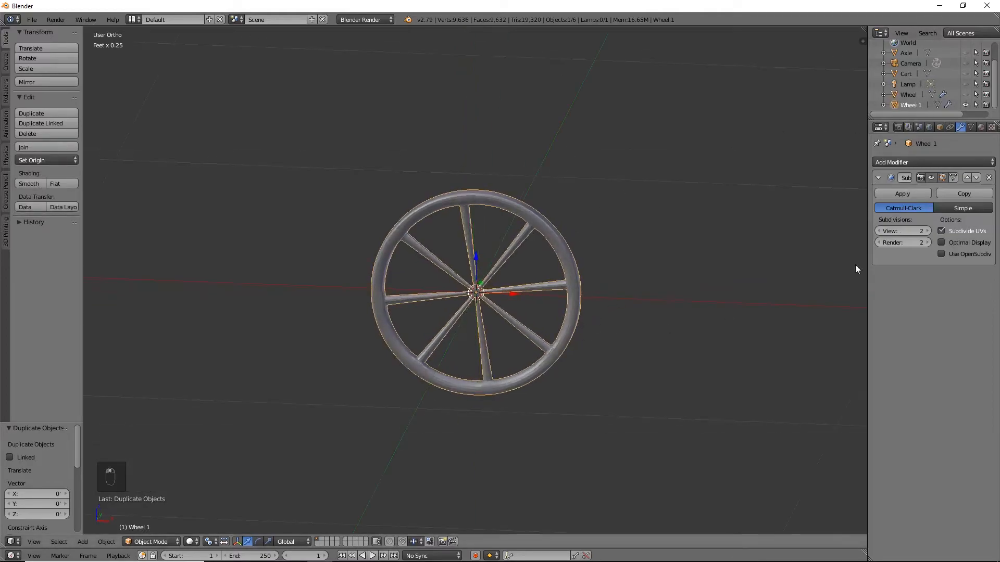
scroll(958, 94, "up", 2)
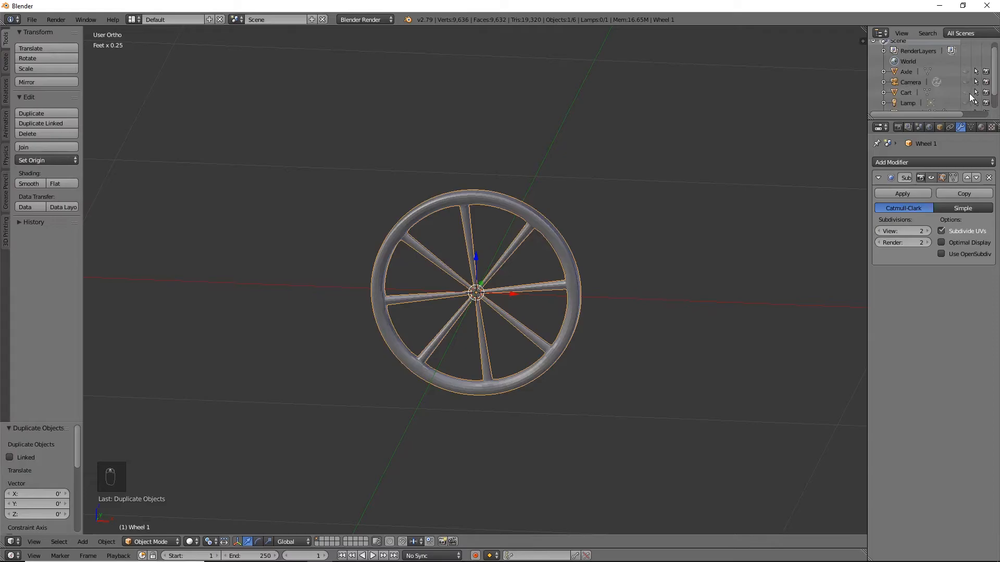
left_click(965, 92)
left_click(965, 71)
Move Wheel 1 about 1.09 inches along negative Y out of the cart and scale it uniformly to about 0.404
right_click(578, 278)
middle_click_drag(627, 317, 648, 279)
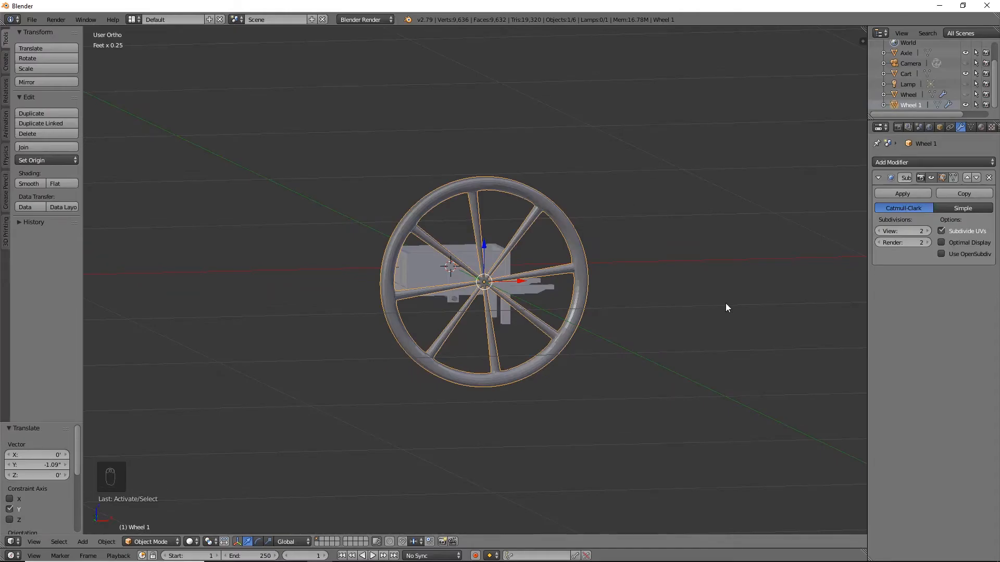
key("KP_1")
key("s")
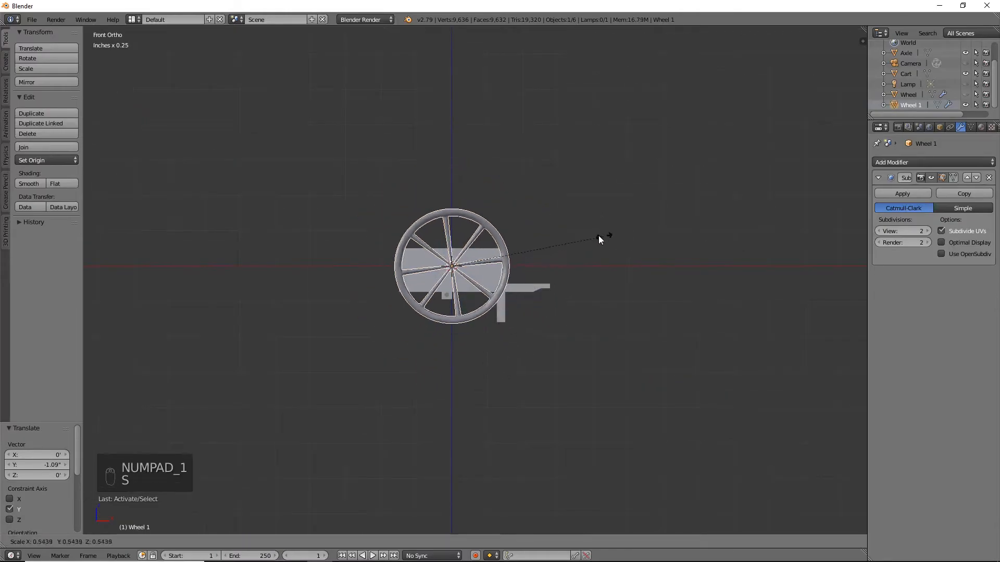
left_click(565, 237)
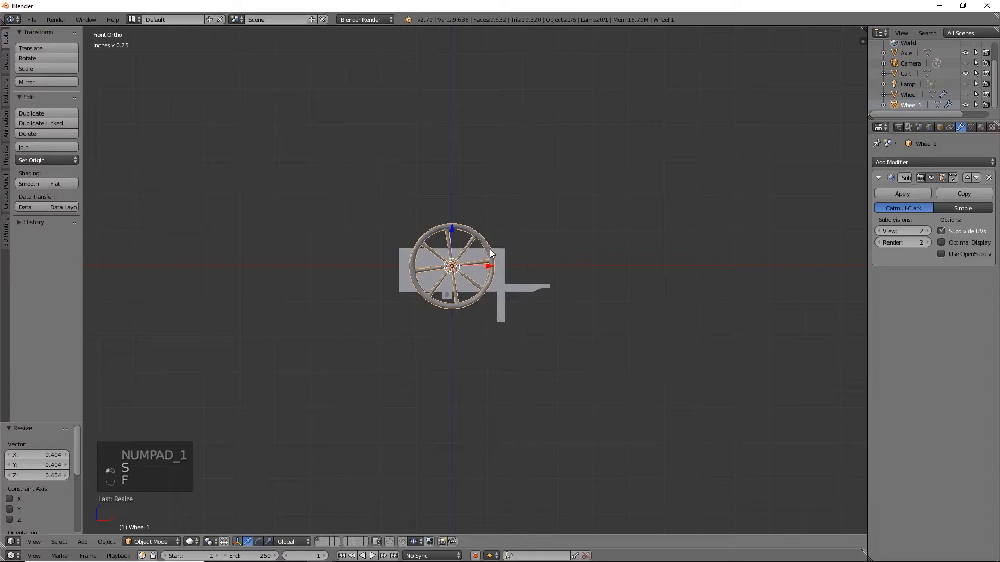
Move Wheel 1 in front view about -36.8 thou in X and -210 thou in Z onto the axle's centre
key("f")
key("g")
left_click(499, 301)
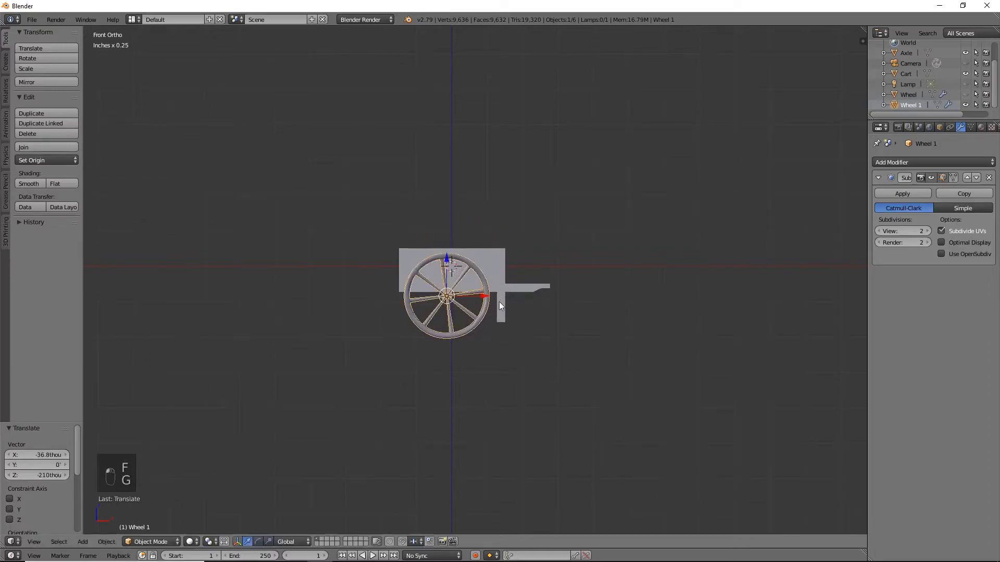
Slide Wheel 1 about 806 thou along Y onto the axle end beside the cart body, then back about 5.43 thou
key("KP_3")
left_click_drag(364, 301, 477, 291)
scroll(477, 292, "up", 8)
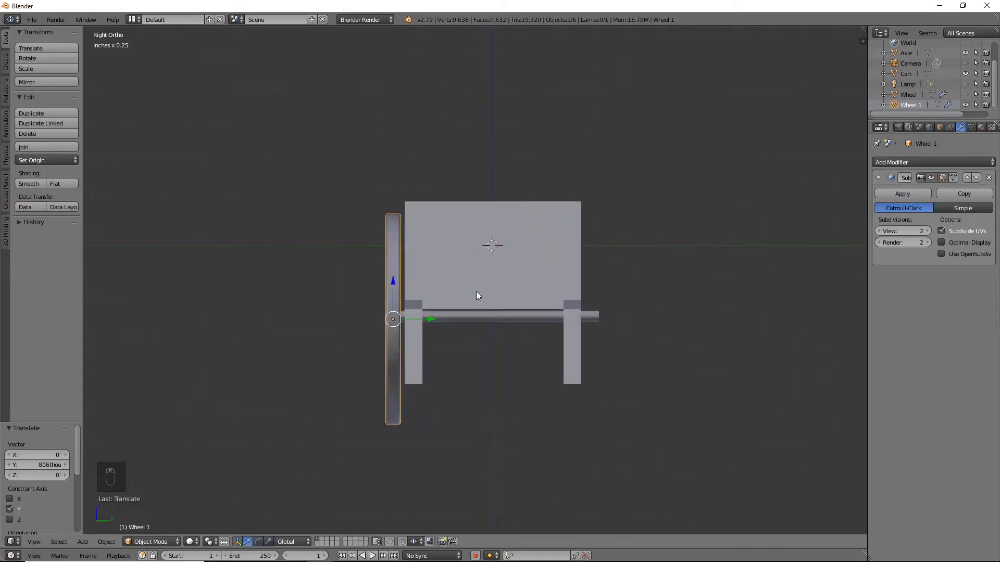
middle_click_drag(465, 317, 514, 286, "shift")
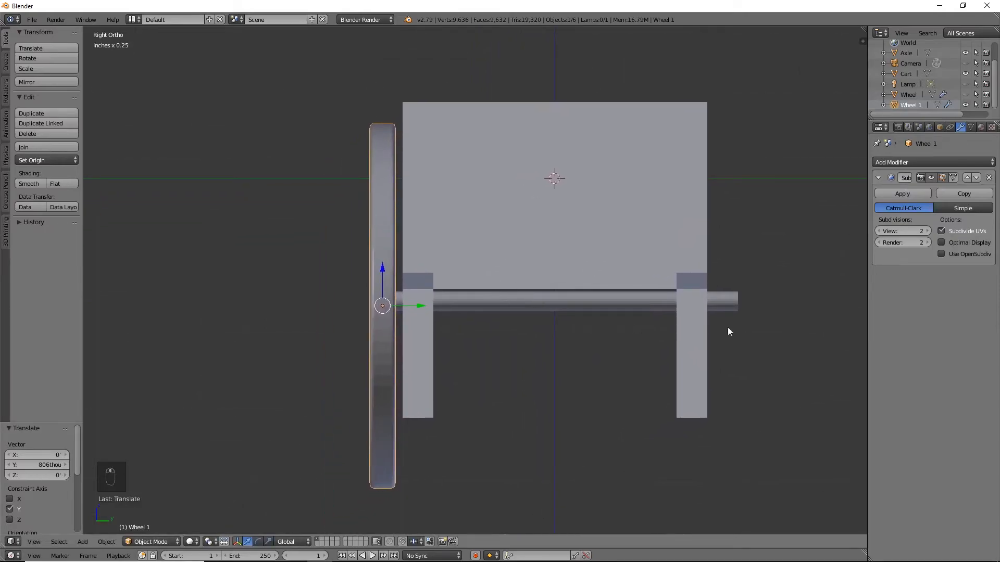
left_click_drag(423, 304, 424, 305)
middle_click_drag(424, 305, 495, 386)
left_click_drag(356, 252, 351, 249)
middle_click_drag(396, 331, 470, 285)
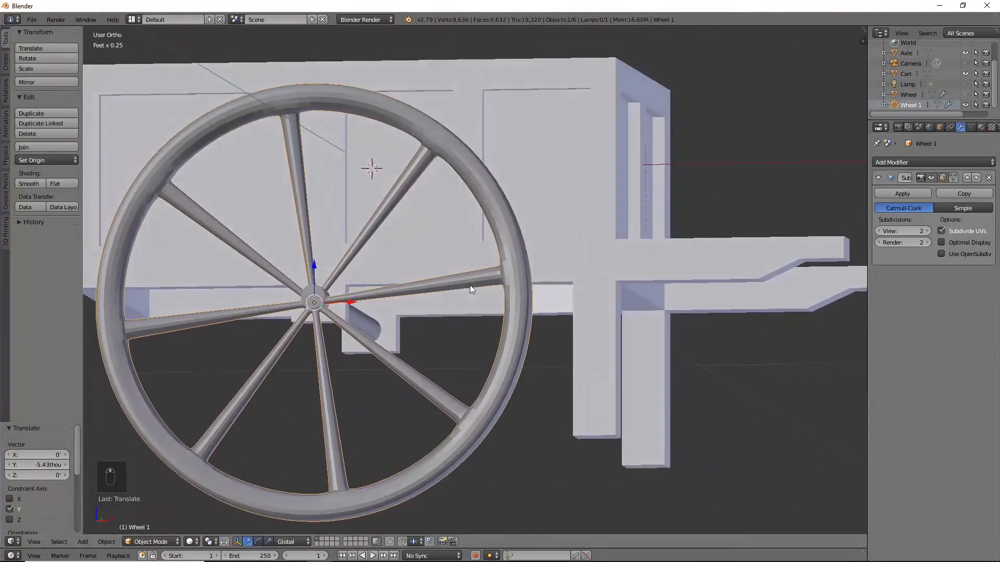
Fine-align Wheel 1 with the axle in front wireframe view, moving it about 1.43 thou in X and 7.13 thou in Z
key("KP_1")
middle_click_drag(426, 346, 567, 245, "shift")
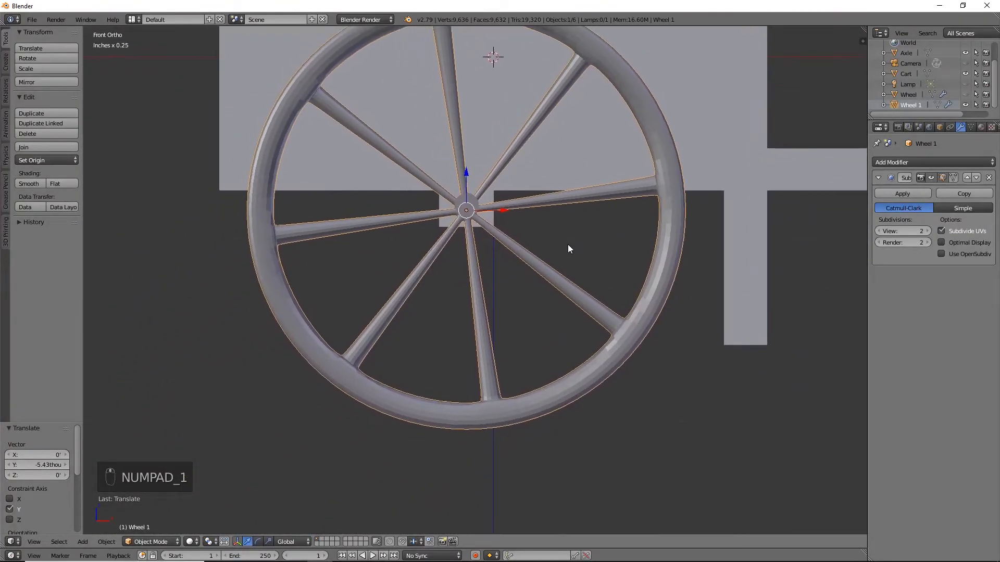
key("z")
key("g")
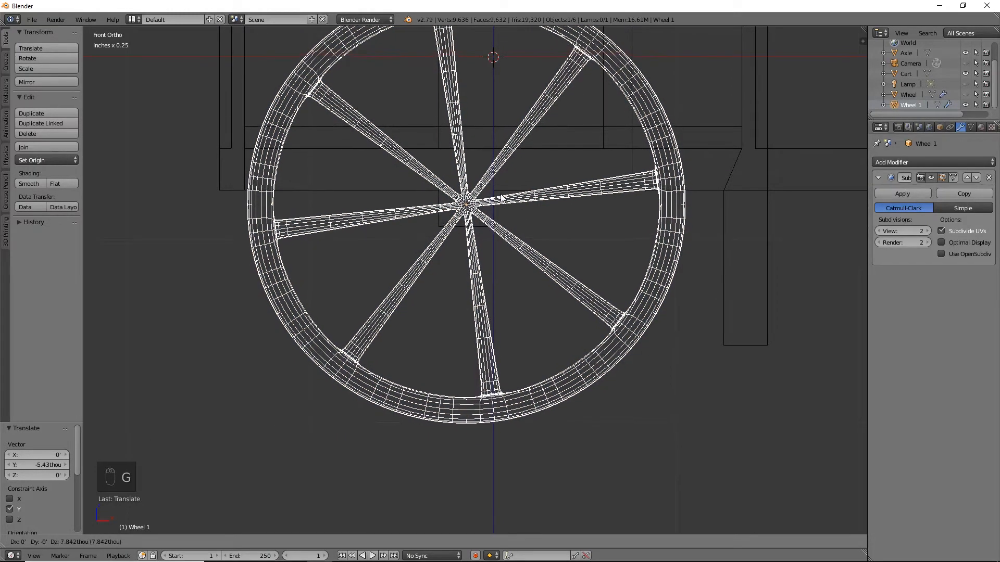
left_click(503, 198)
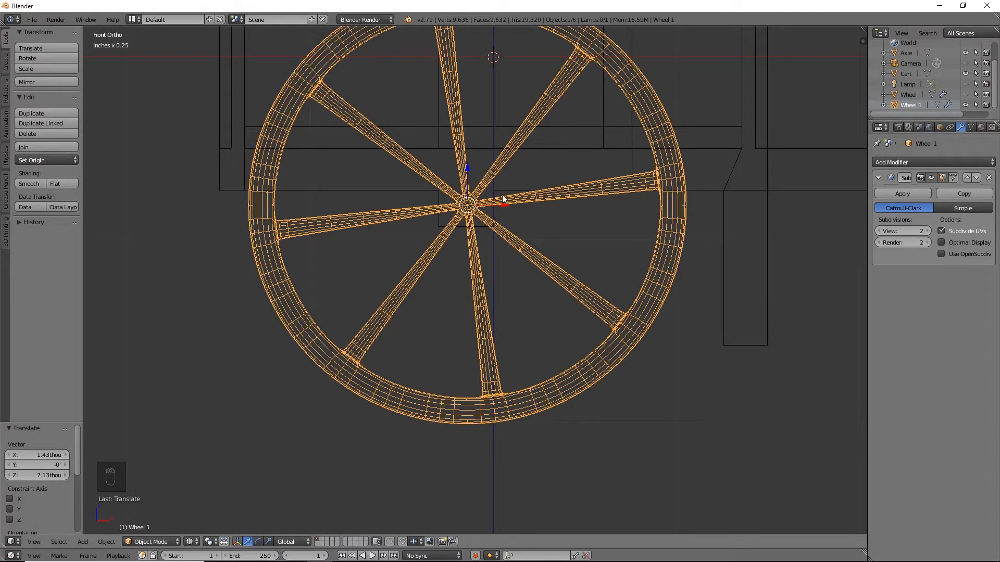
key("z")
Select the axle and scale it uniformly by about 1.046 so its end covers the wheel hub
middle_click_drag(503, 198, 538, 232)
scroll(539, 231, "up", 9)
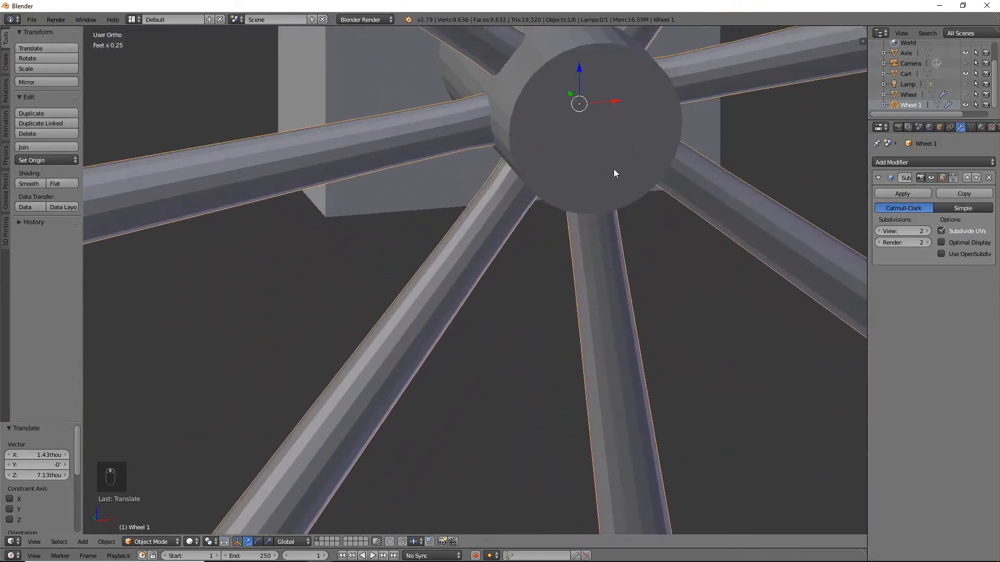
middle_click_drag(614, 169, 587, 223)
right_click(276, 170)
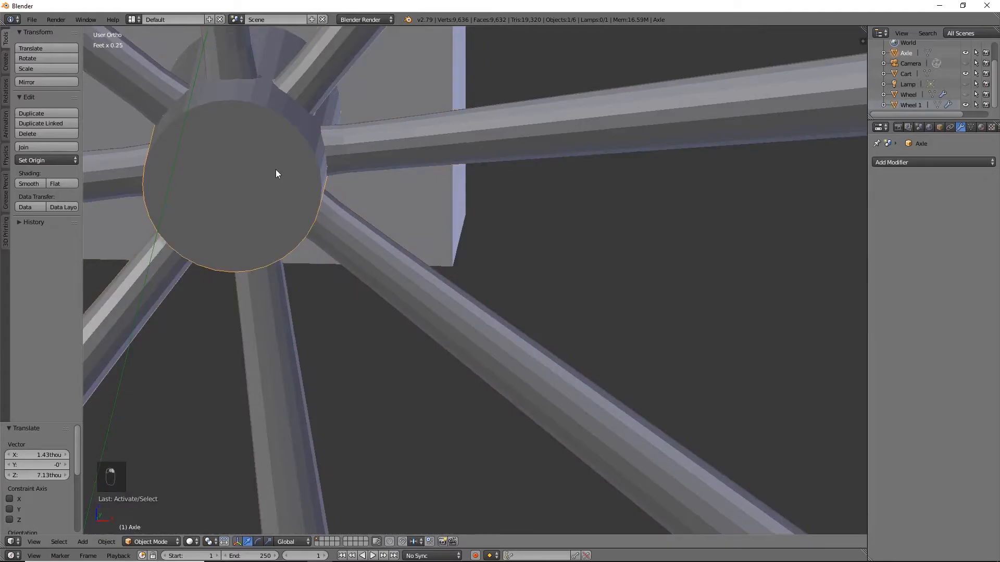
key("KP_Decimal")
middle_click_drag(461, 315, 572, 175)
right_click(572, 175)
right_click(572, 175)
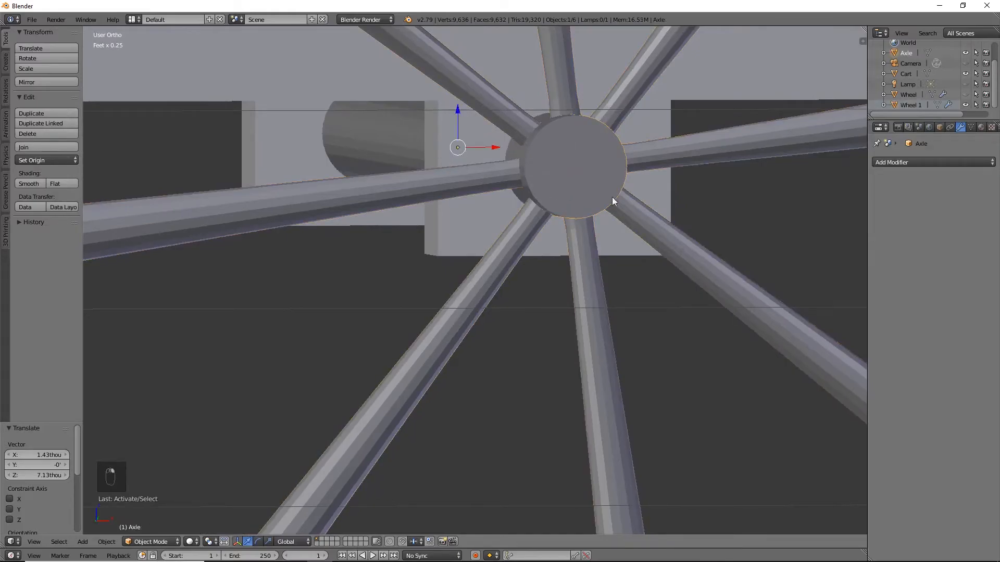
key("s")
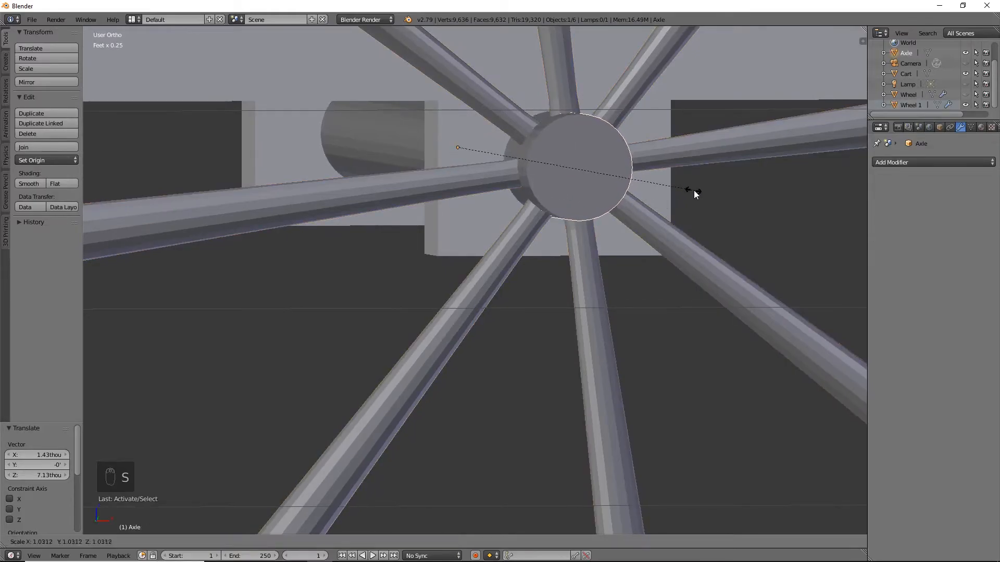
left_click(697, 191)
Shorten the axle by scaling it along Y only to about 0.963
middle_click_drag(734, 219, 699, 245)
key("s")
key("y")
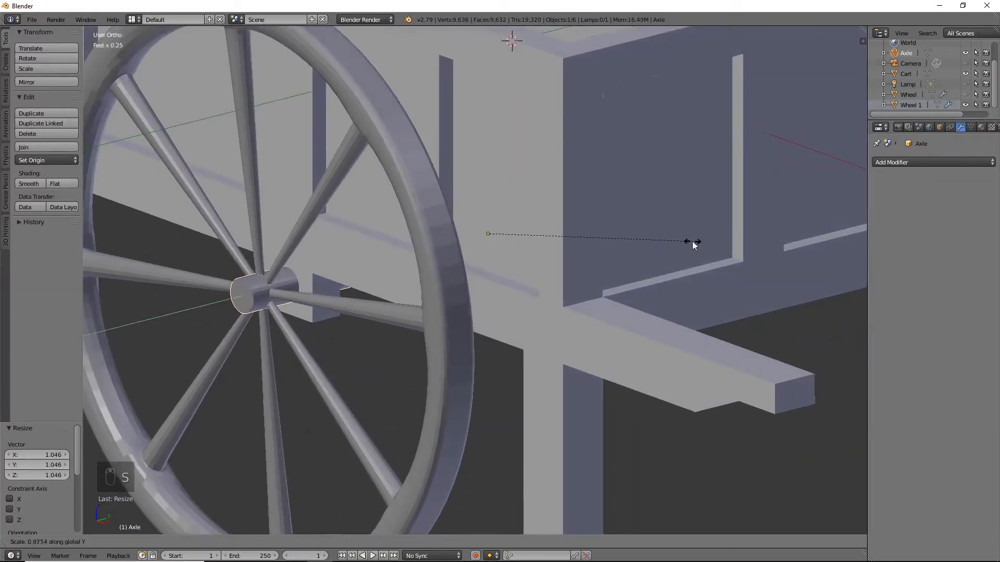
left_click(690, 242)
Apply the Subdivision Surface modifier on Wheel 1 and place a duplicate about 567 thou along Y on the axle's opposite end
right_click(450, 331)
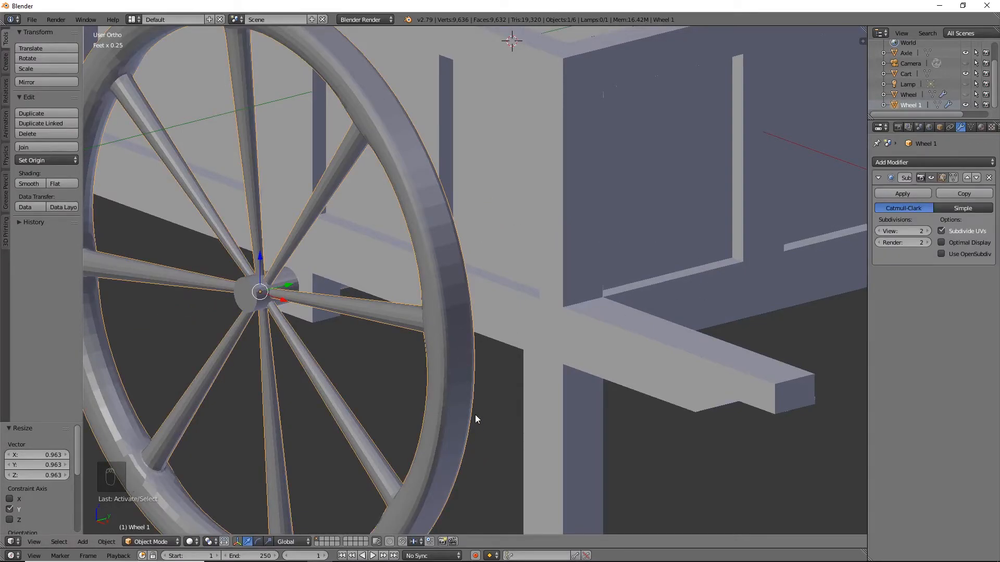
left_click(903, 193)
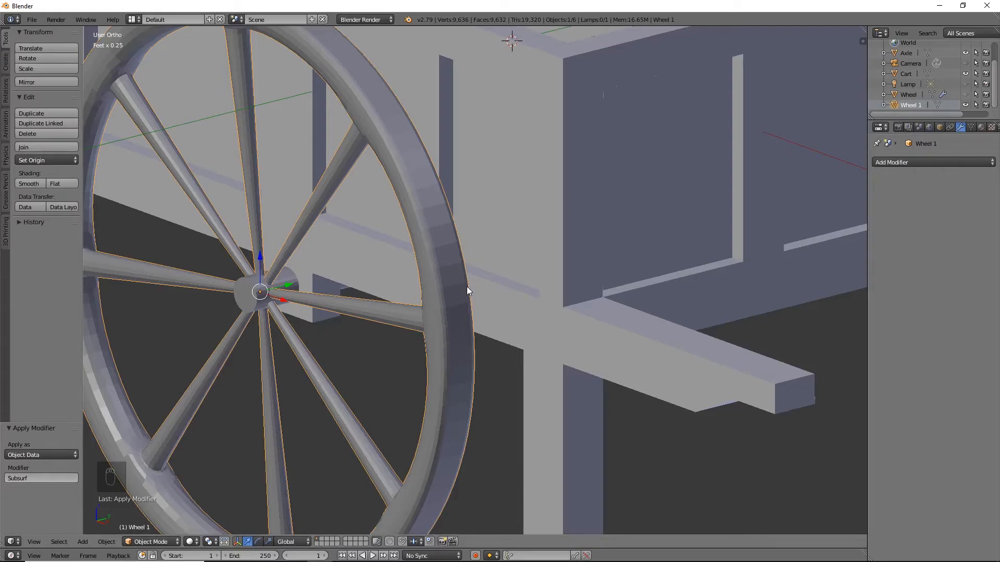
key("shift+d")
right_click(473, 330)
key("KP_7")
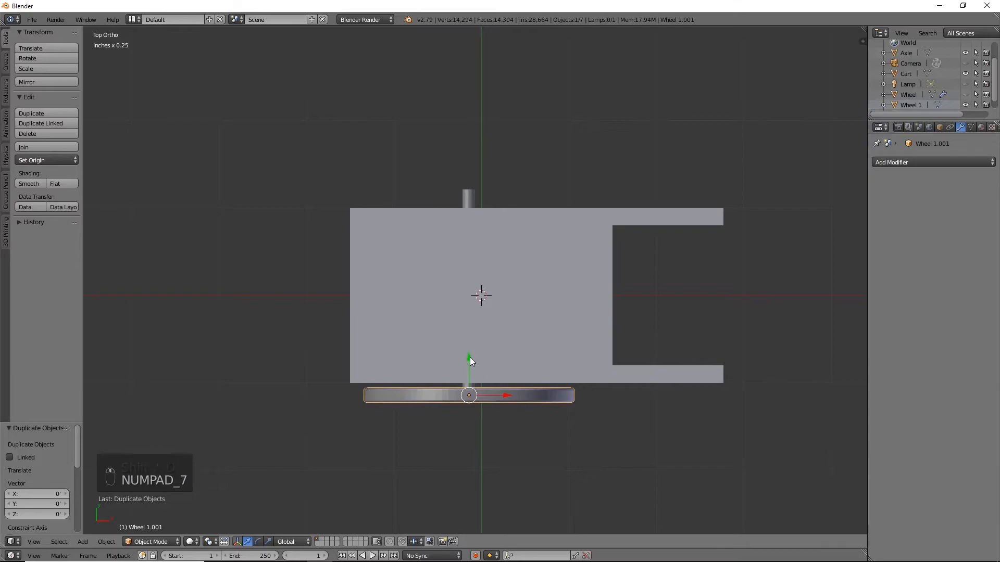
left_click_drag(469, 357, 471, 171)
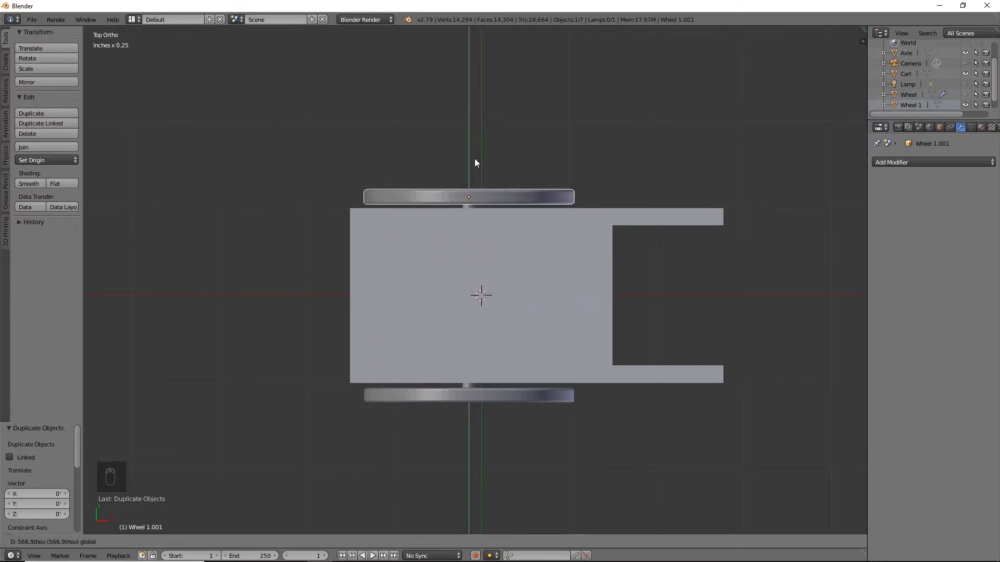
left_click(475, 158)
Lengthen both cart legs by moving their two bottom faces about 80.4 thou down, nearly level with the wheels' lowest point
middle_click_drag(695, 308, 698, 196)
right_click(570, 256)
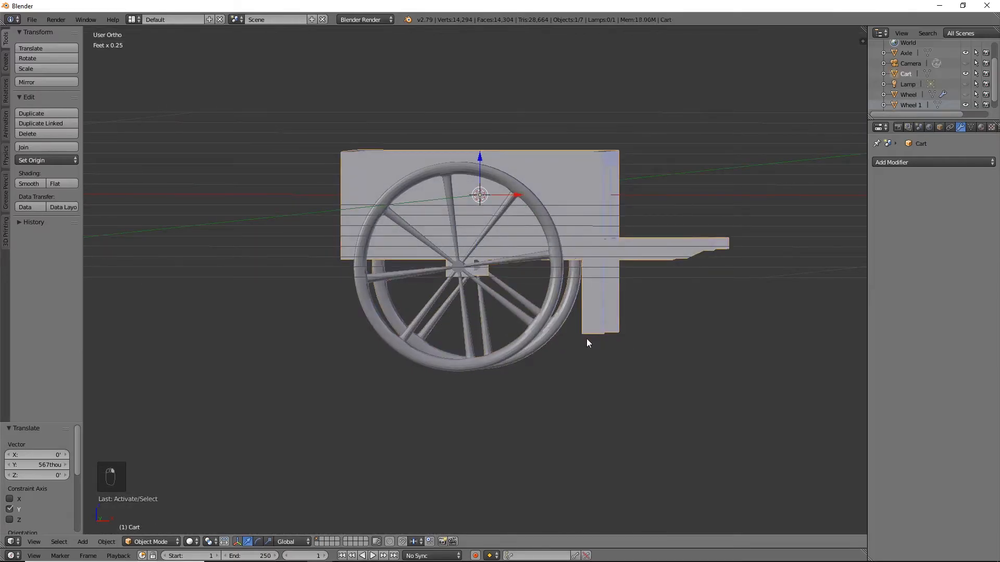
key("Tab")
middle_click_drag(621, 335, 546, 396)
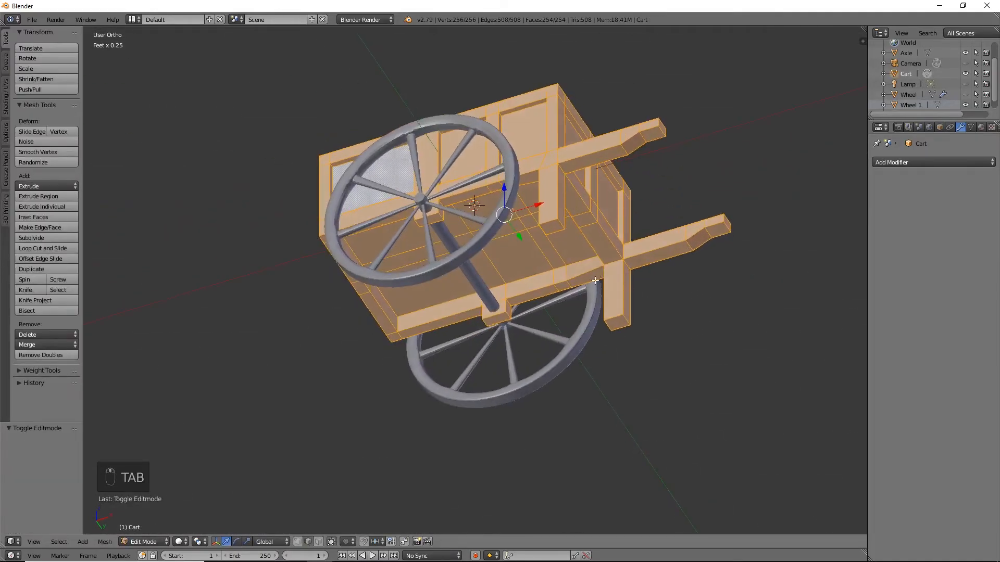
left_click(318, 542)
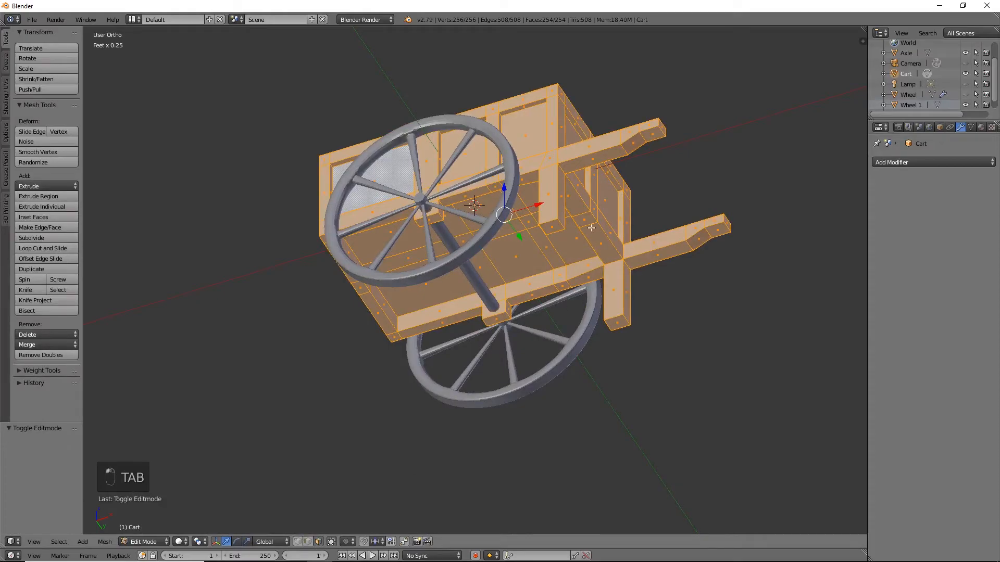
right_click(551, 228)
right_click(610, 327, "shift")
key("KP_1")
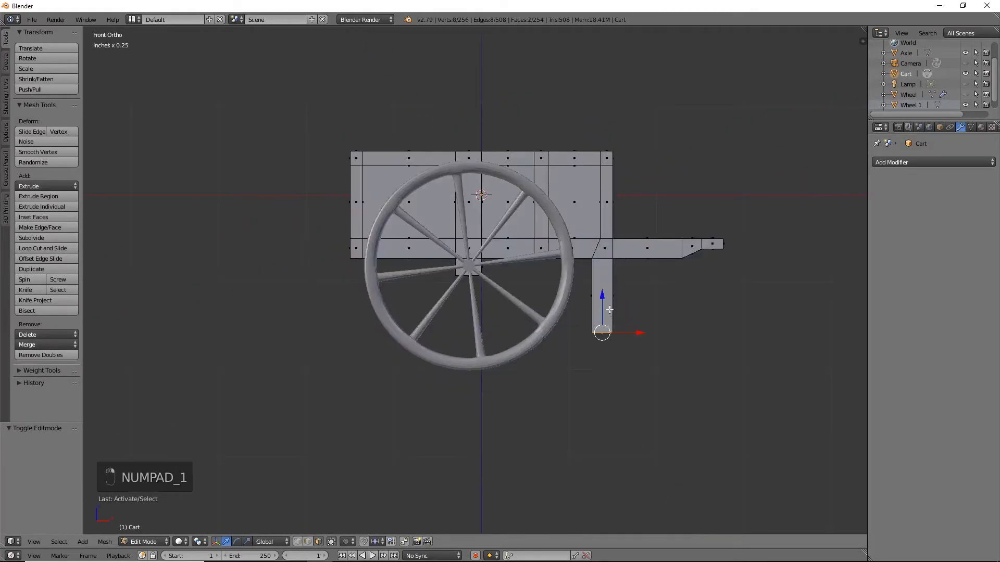
left_click_drag(605, 295, 603, 324)
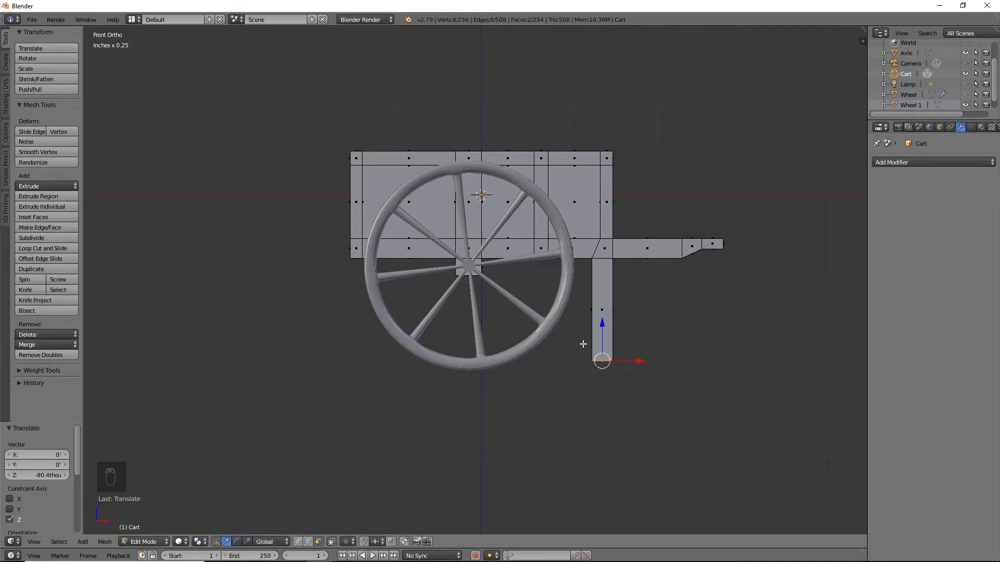
left_click_drag(604, 325, 605, 326)
middle_click_drag(479, 387, 545, 386)
key("Tab")
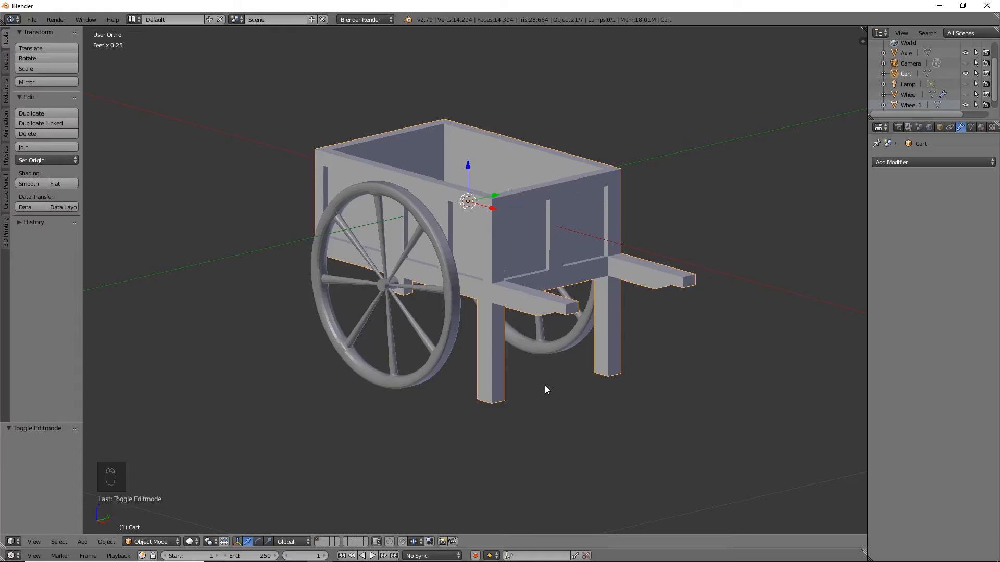
Add a Boolean modifier to the Cart and set its operation to Union
right_click(549, 214)
right_click(533, 246)
left_click(928, 162)
middle_click_drag(685, 243, 598, 245)
left_click(887, 163)
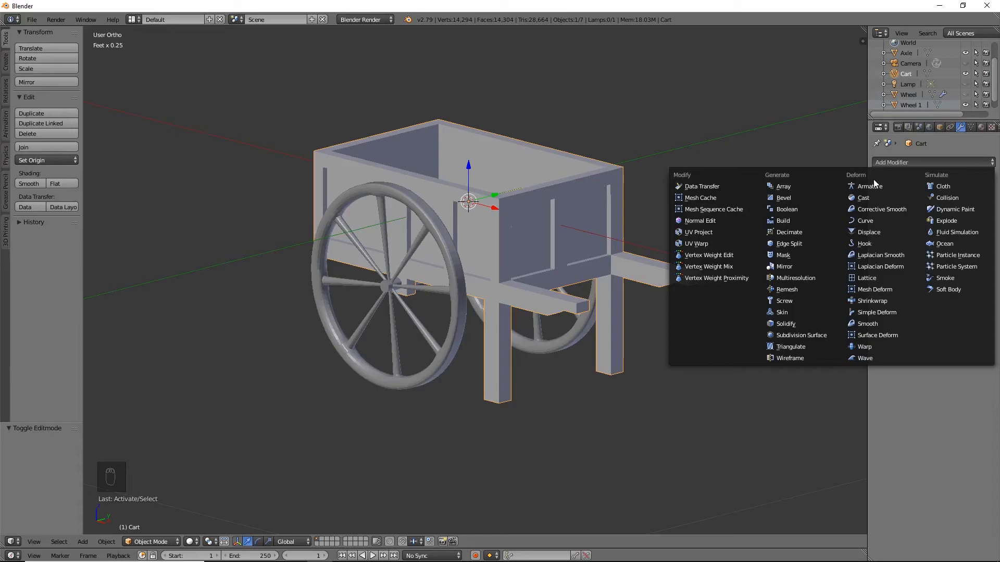
left_click(792, 210)
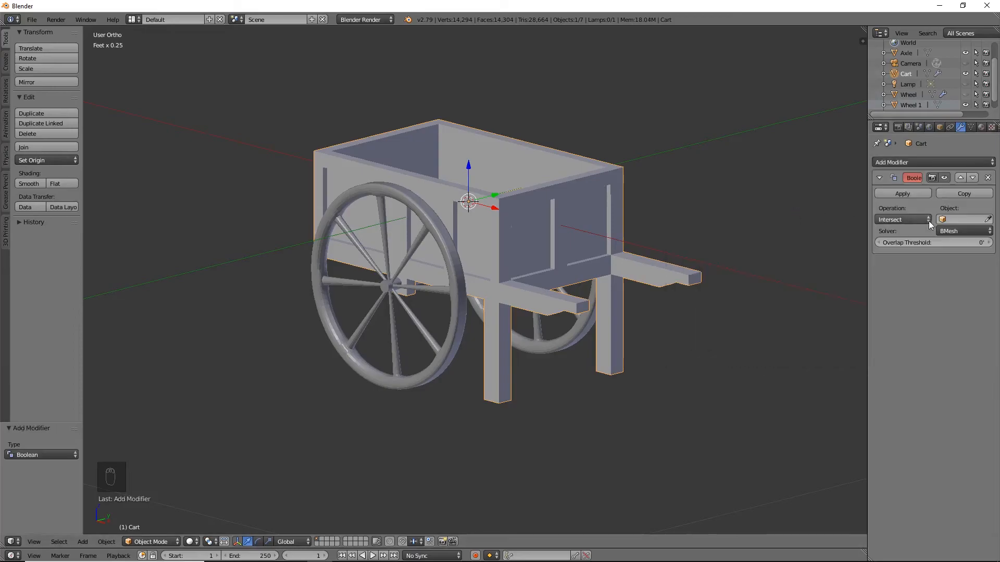
left_click(909, 222)
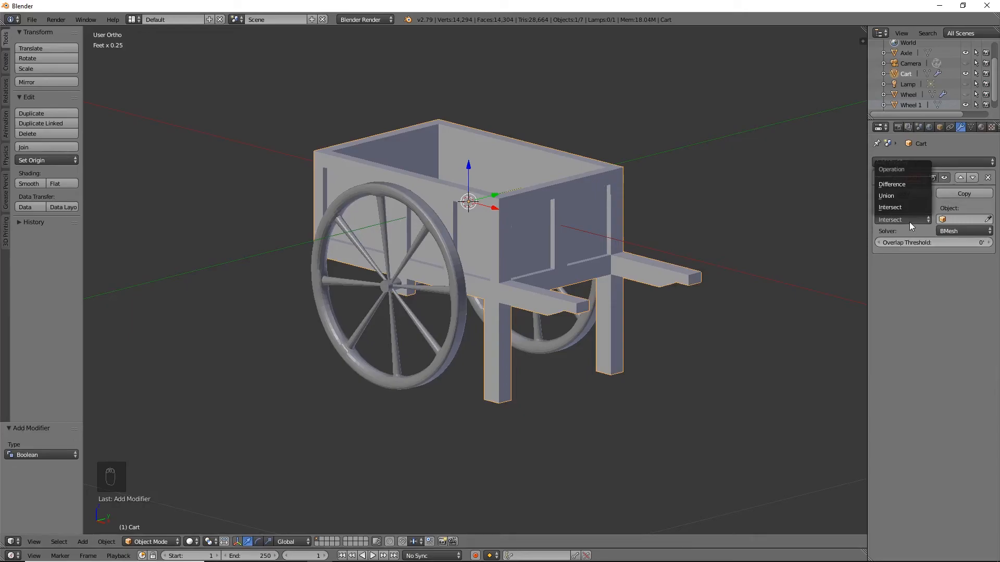
left_click(896, 195)
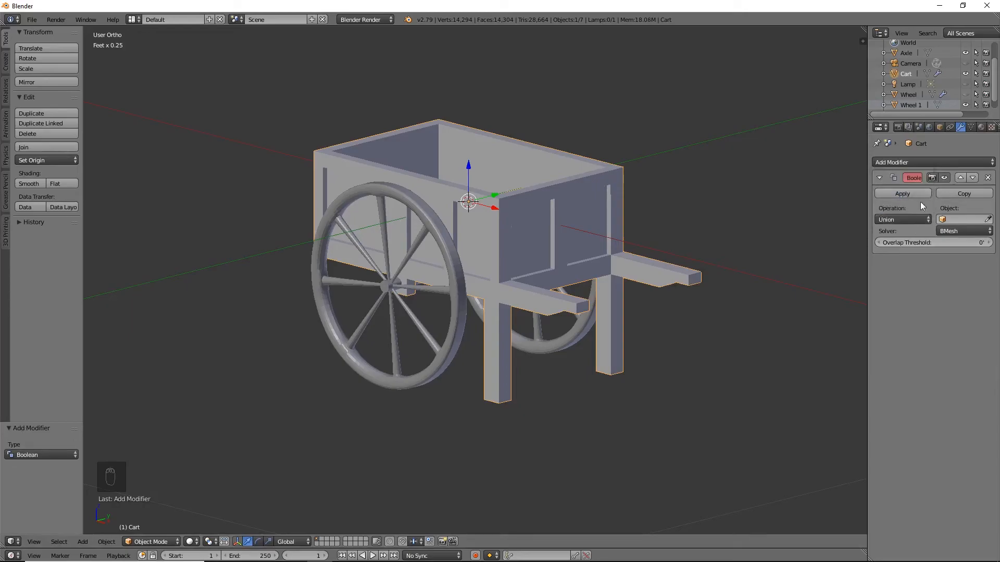
Copy the cart's Union Boolean modifier and remove the surplus copy, leaving three in the stack
left_click(965, 193)
left_click(964, 193)
left_click(965, 193)
left_click(987, 178)
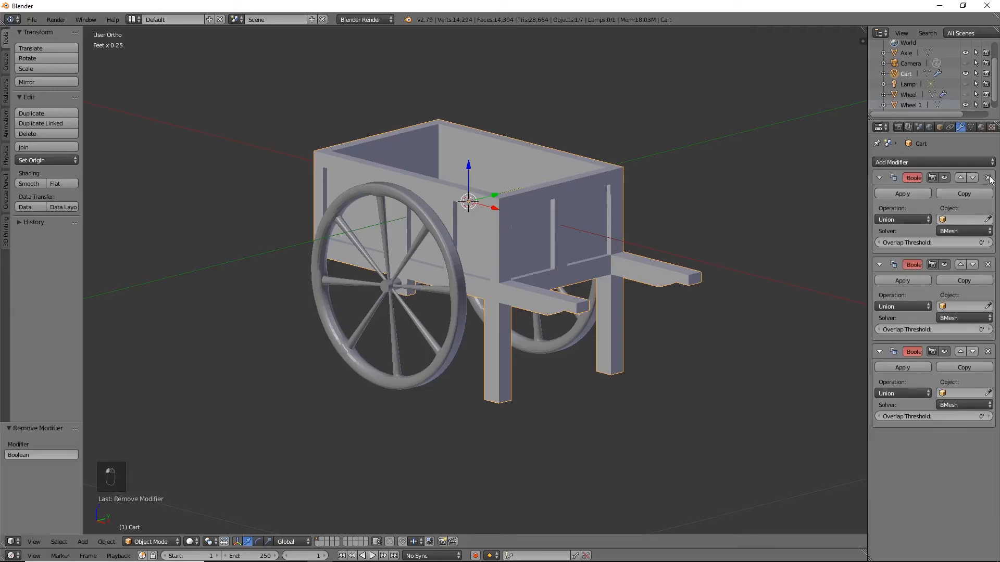
left_click(988, 219)
left_click(640, 379)
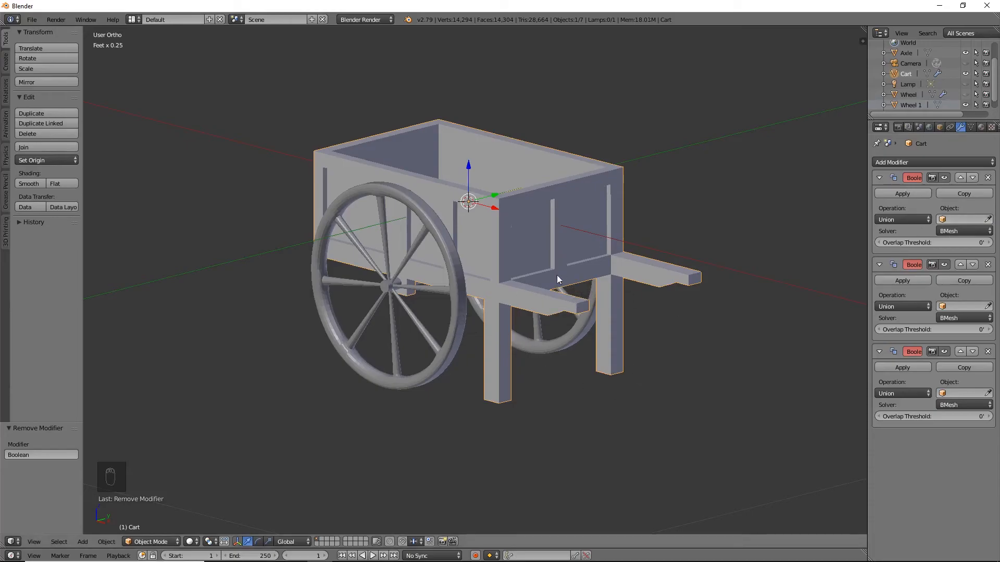
Select the cart, axle and both wheels and apply their rotation and scale
right_click(502, 261)
key("a")
key("a")
key("a")
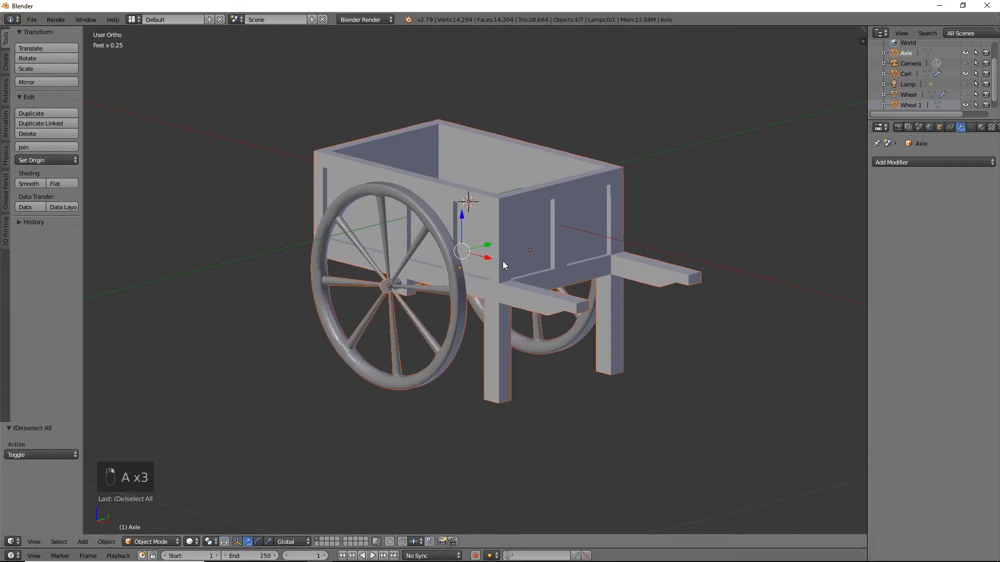
left_click(118, 541)
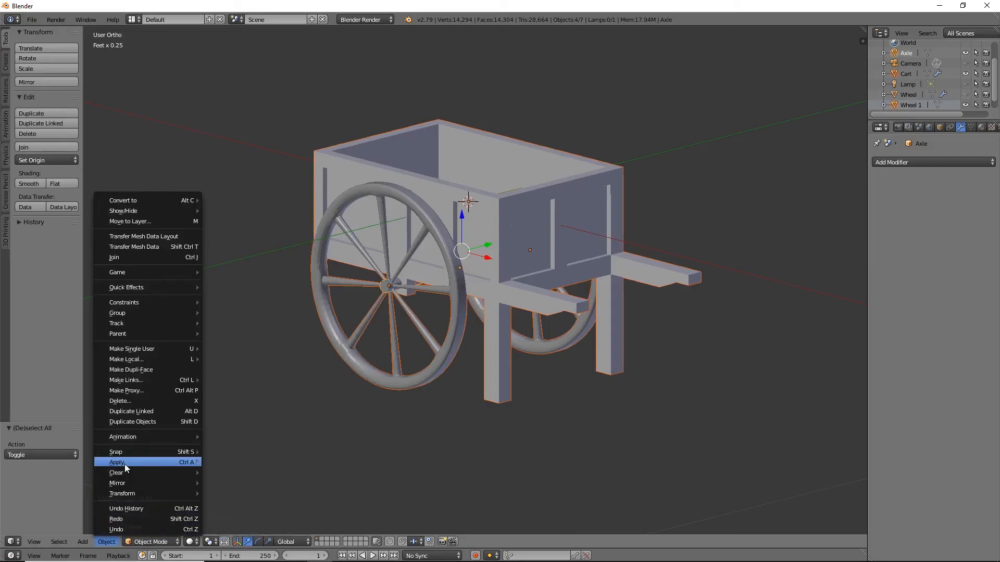
mouse_move(125, 465)
left_click(264, 370)
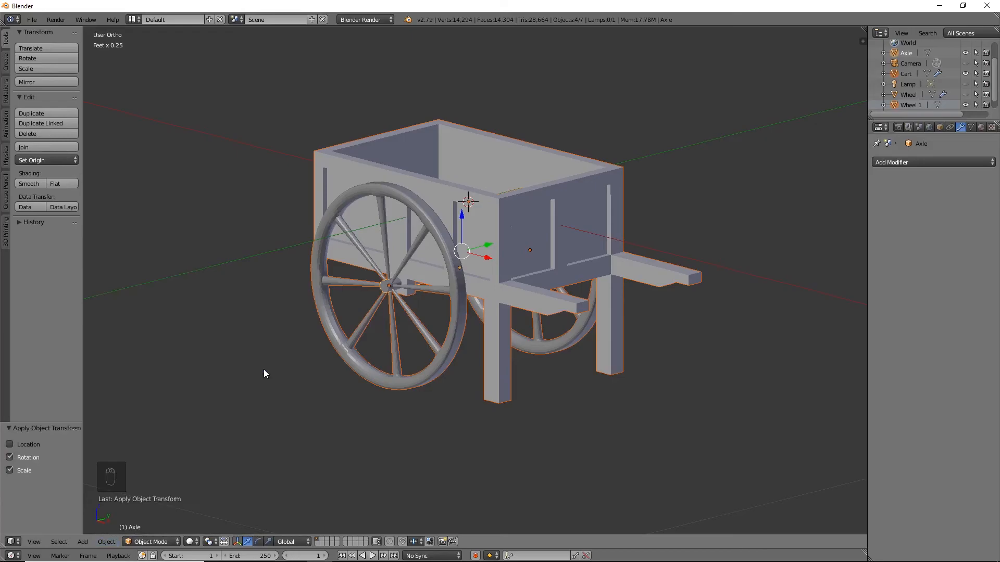
Set the Axle as the object of the cart's first Boolean, apply that modifier and hide the original Axle
right_click(520, 266)
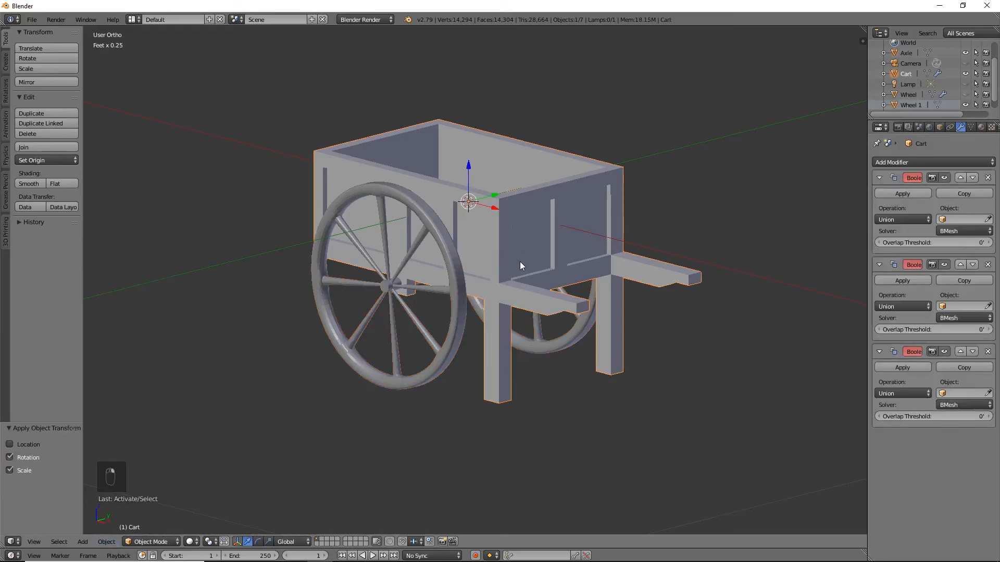
left_click(988, 219)
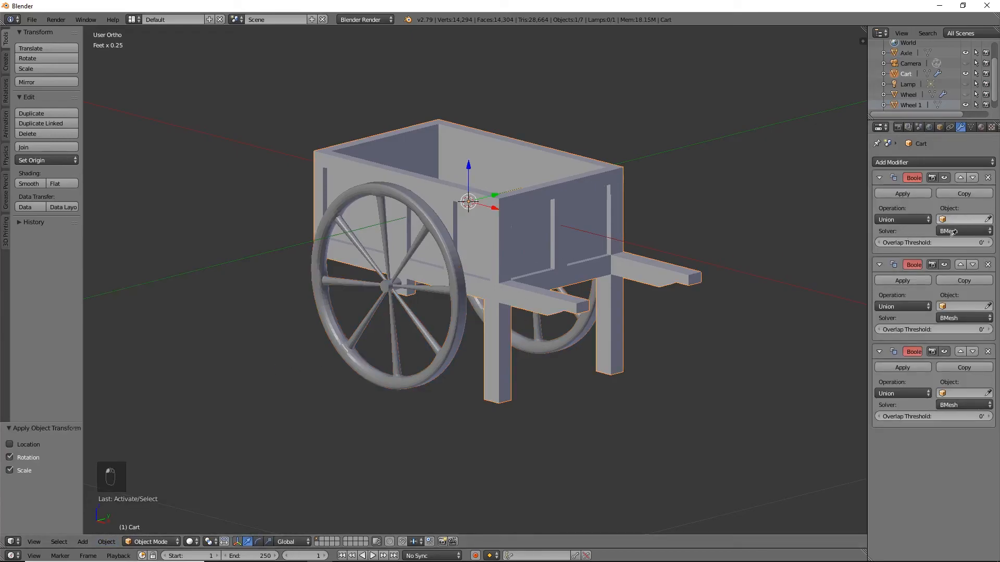
left_click(387, 281)
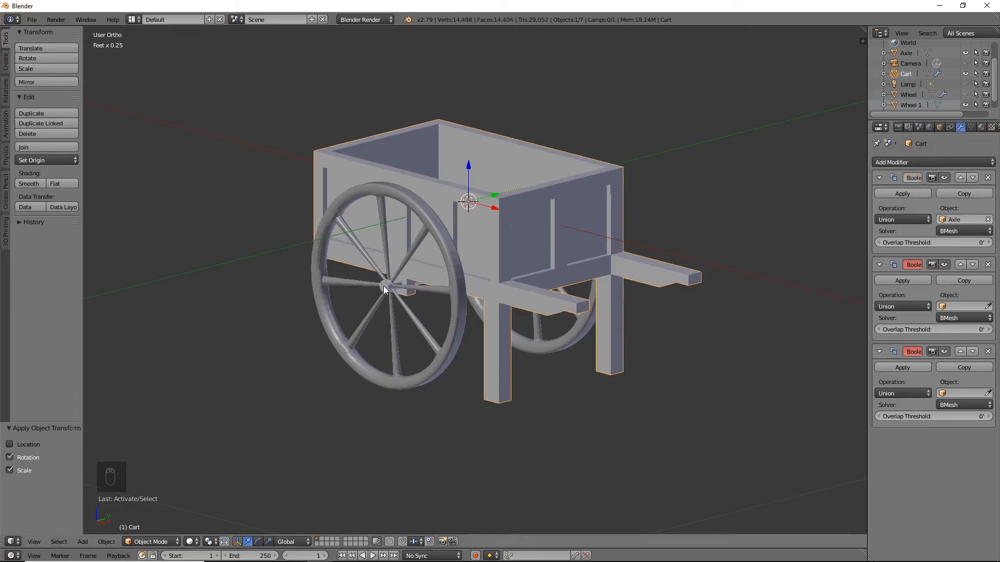
left_click(903, 193)
left_click(965, 53)
middle_click_drag(469, 157, 719, 221)
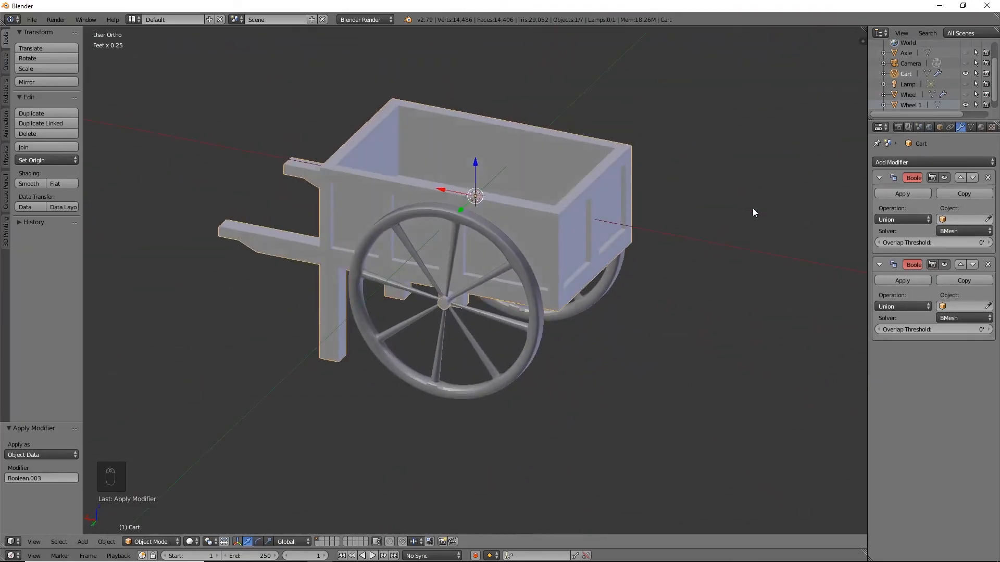
Assign Wheel 1.001 and Wheel 1 as the objects of the cart's two remaining Union Booleans
left_click(988, 219)
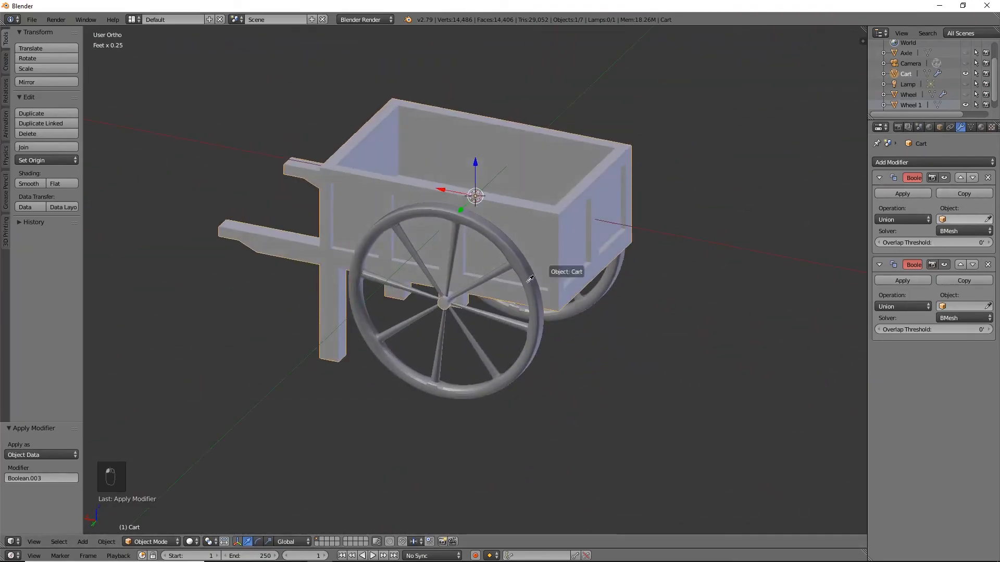
left_click(464, 214)
left_click(987, 306)
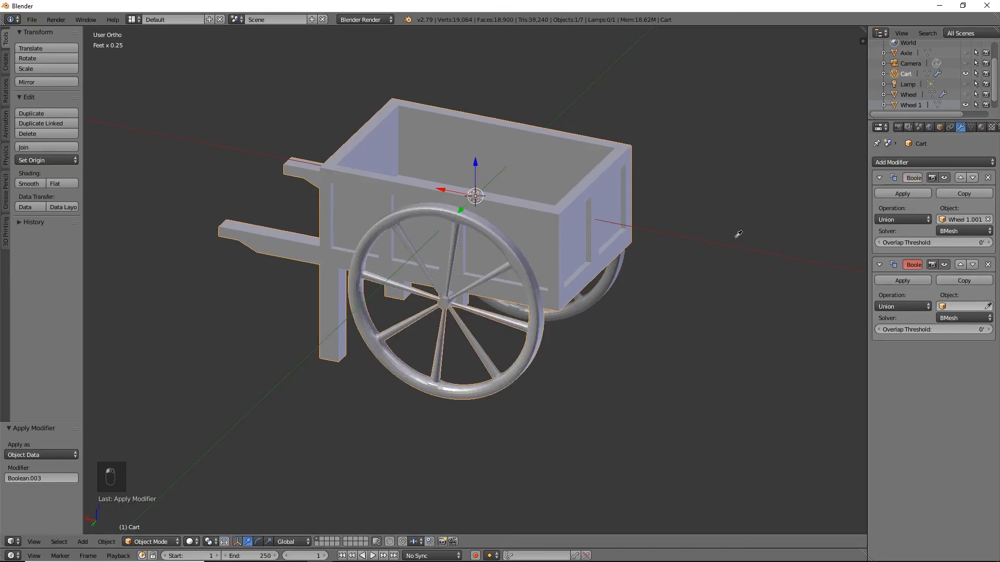
left_click(599, 291)
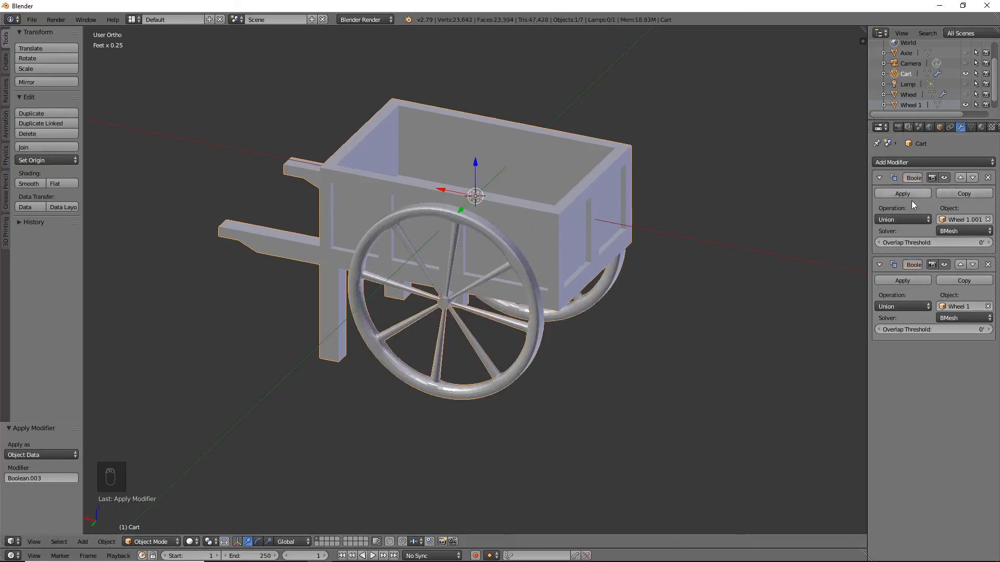
Hide the original Wheel 1 and Wheel 1.001 and apply both remaining Boolean modifiers on the cart
scroll(966, 106, "down", 1)
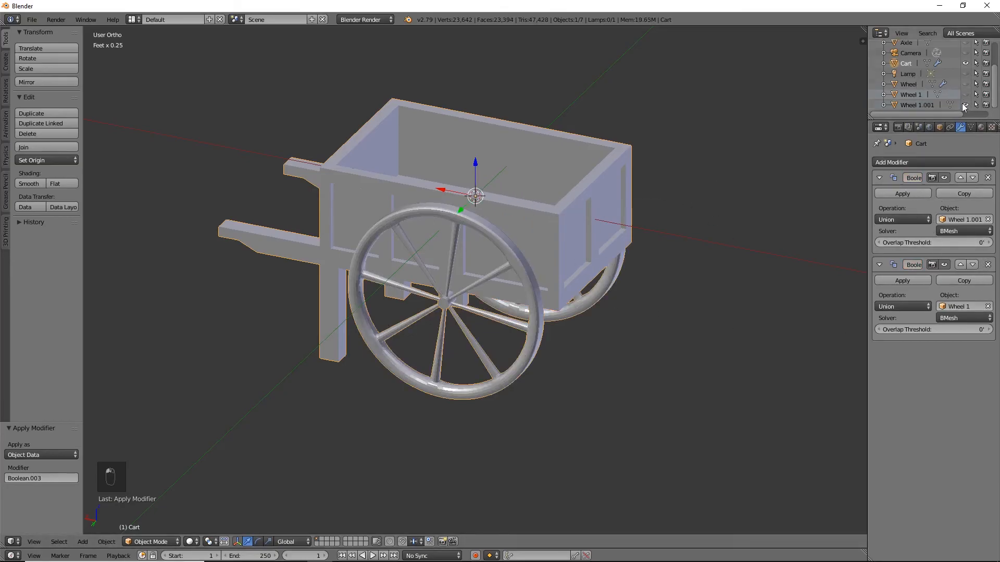
middle_click_drag(646, 272, 730, 254)
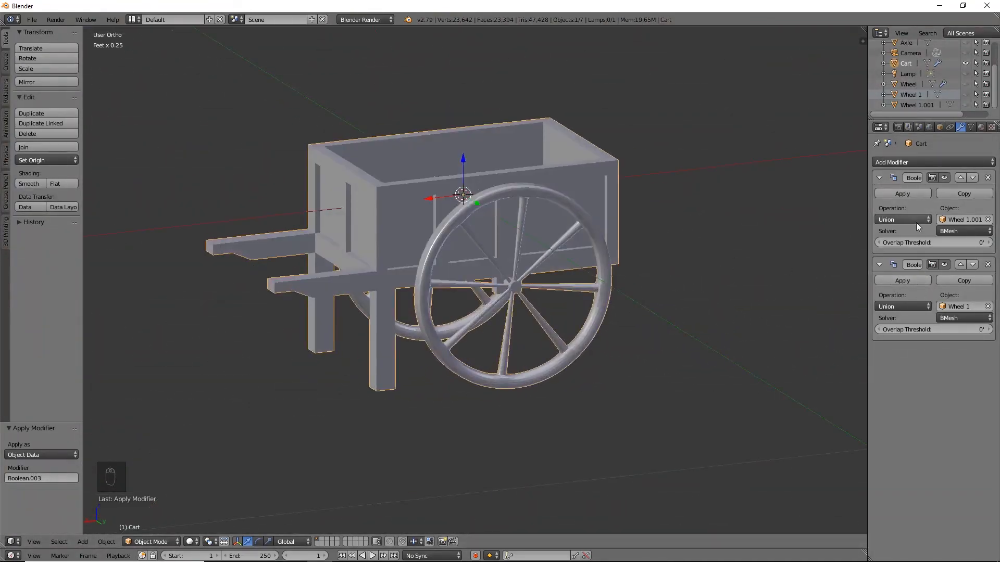
left_click(910, 192)
left_click(909, 192)
Inspect the merged cart mesh in Edit Mode with its selection cleared and return to Object Mode
key("Tab")
middle_click_drag(276, 352, 435, 327)
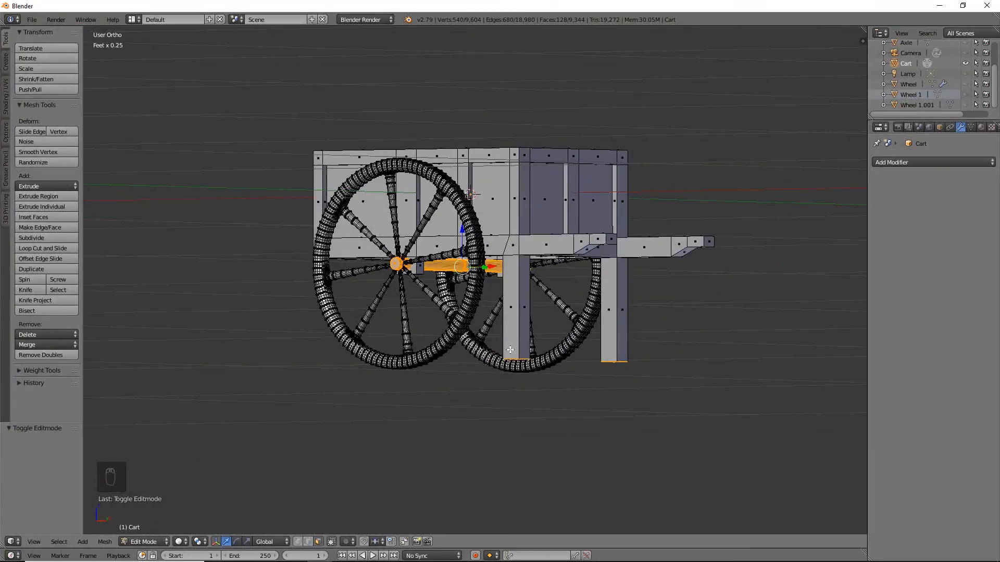
key("a")
middle_click_drag(510, 350, 576, 406)
key("Tab")
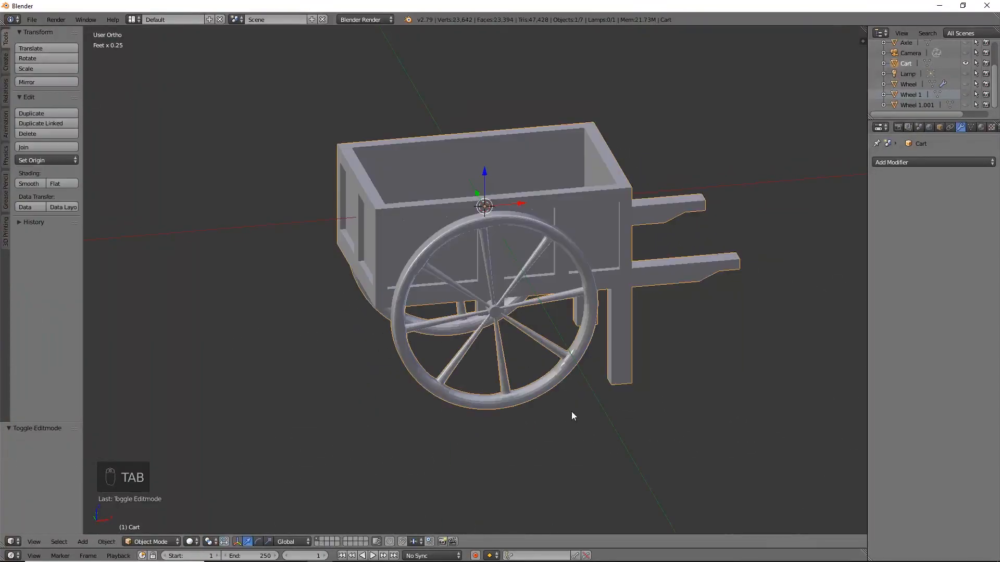